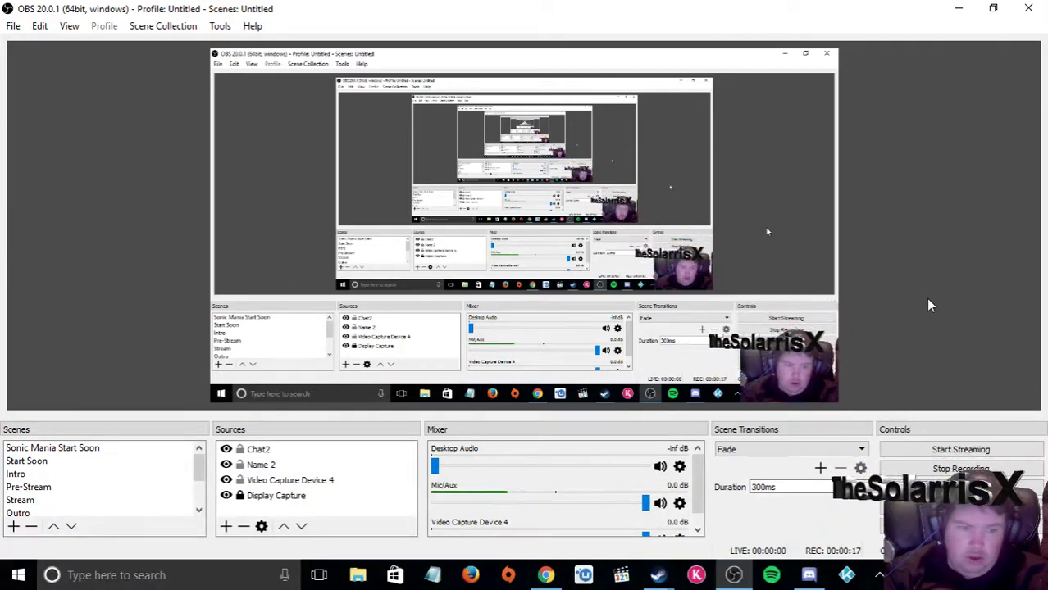
# - Hide the Name 2 channel-name overlay in the OBS Sources list
pyautogui.click(246, 464)
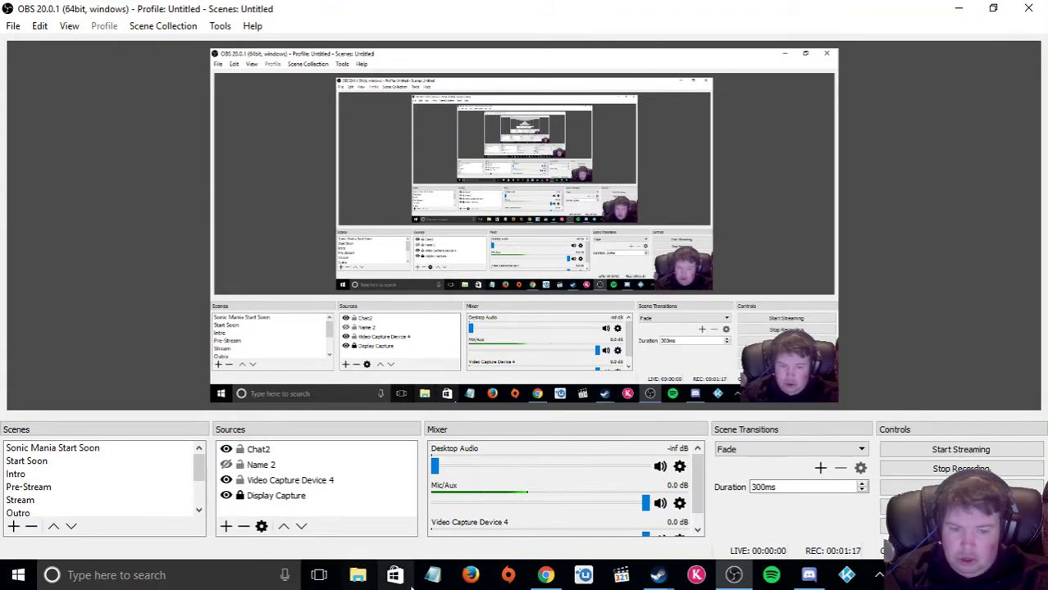
pyautogui.moveTo(545, 576)
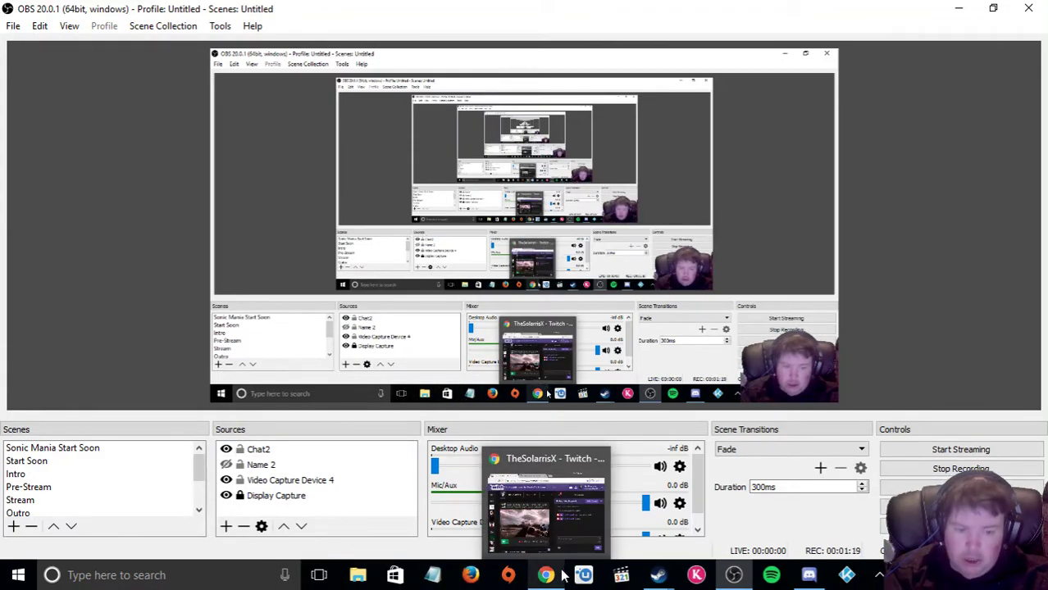
# - Move the Twitch window aside, send three test chat messages, then return to OBS
pyautogui.click(562, 579)
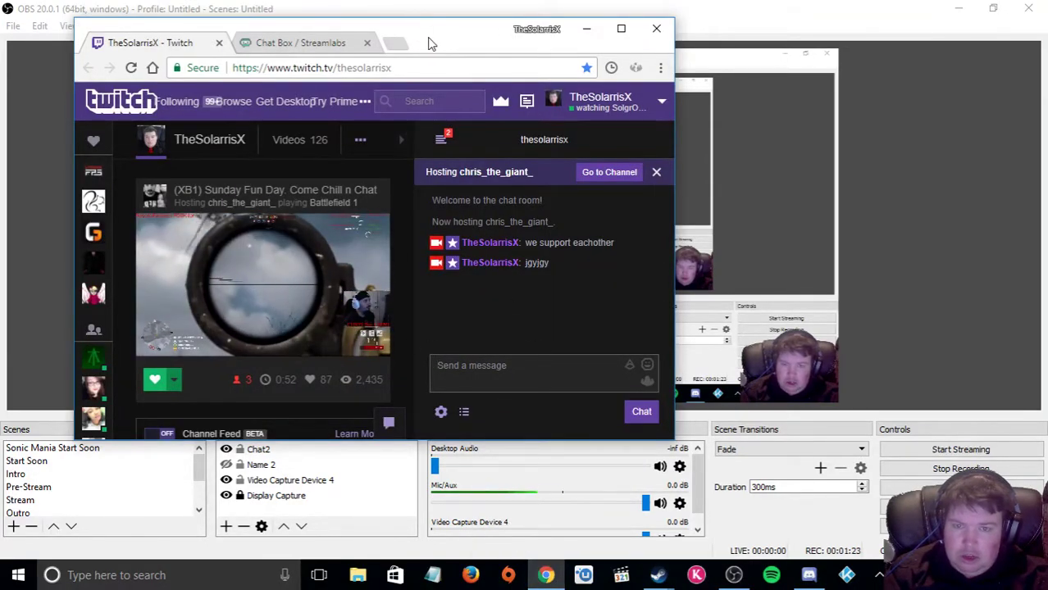
pyautogui.moveTo(436, 43)
pyautogui.mouseDown()
pyautogui.moveTo(767, 63)
pyautogui.moveTo(782, 45)
pyautogui.mouseUp()
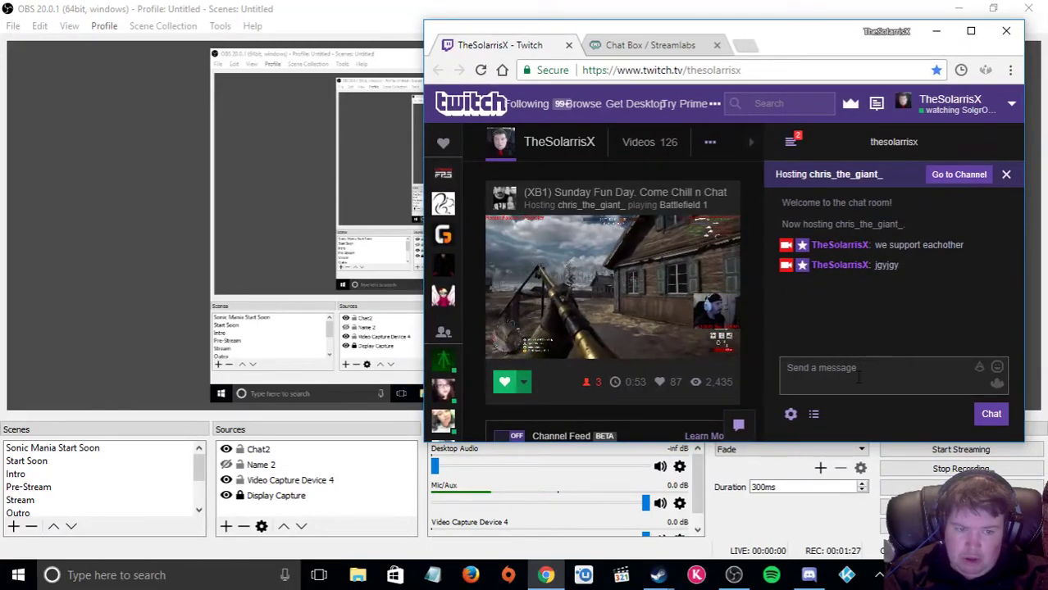
pyautogui.click(859, 377)
pyautogui.write('gi')
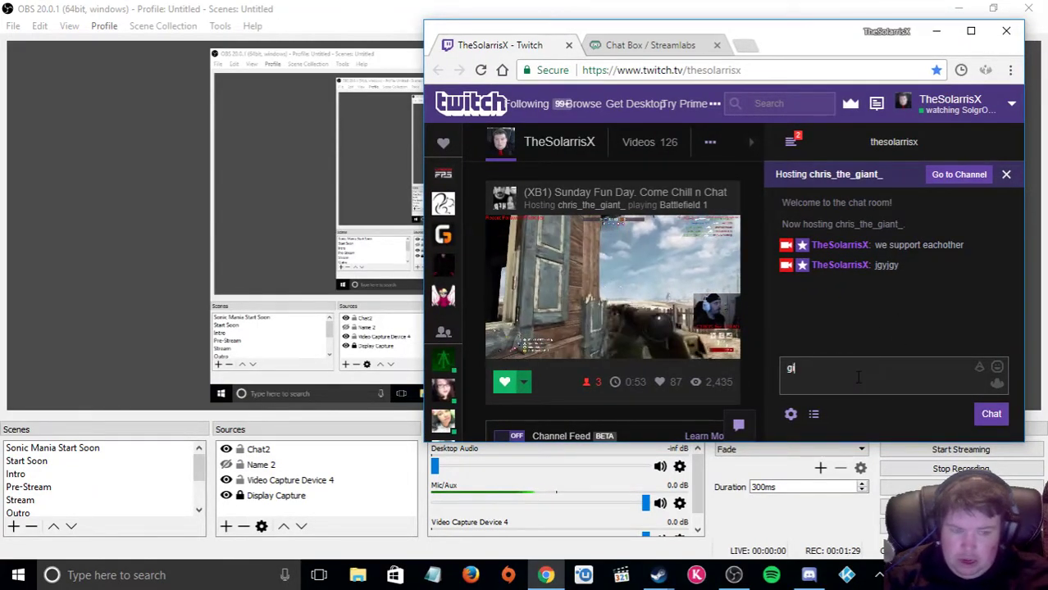
pyautogui.write('rd9')
pyautogui.press('Return')
pyautogui.write('dg')
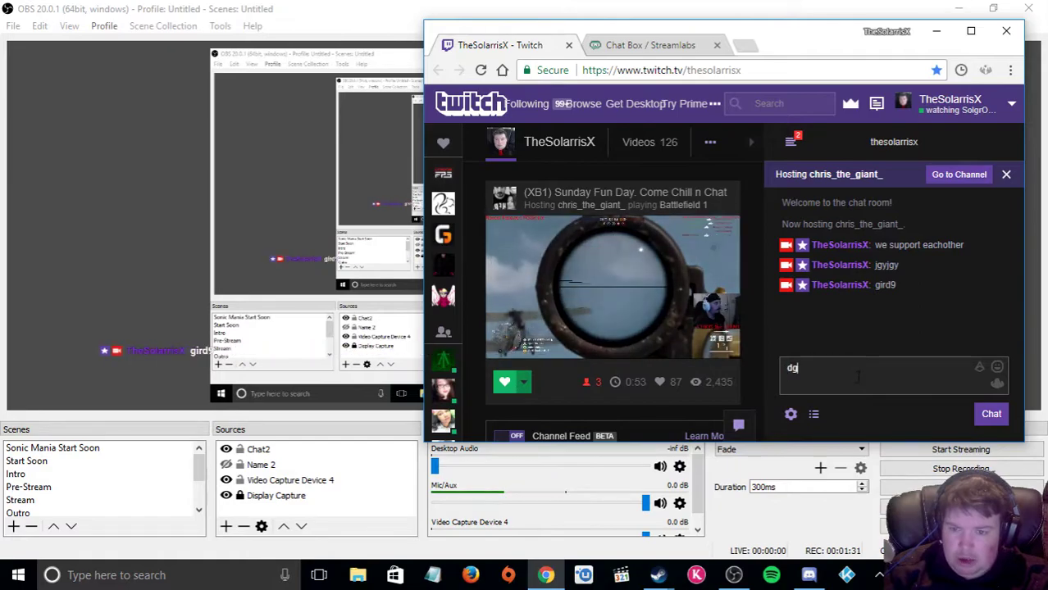
pyautogui.write('gd')
pyautogui.press('Return')
pyautogui.write('gdfg')
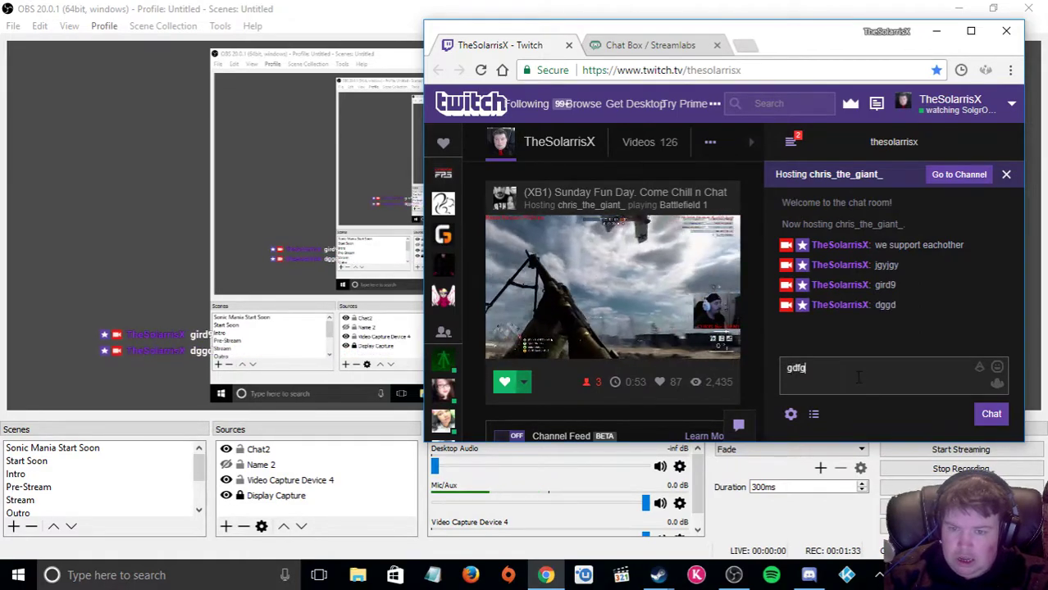
pyautogui.write('dgd')
pyautogui.press('Return')
pyautogui.click(189, 299)
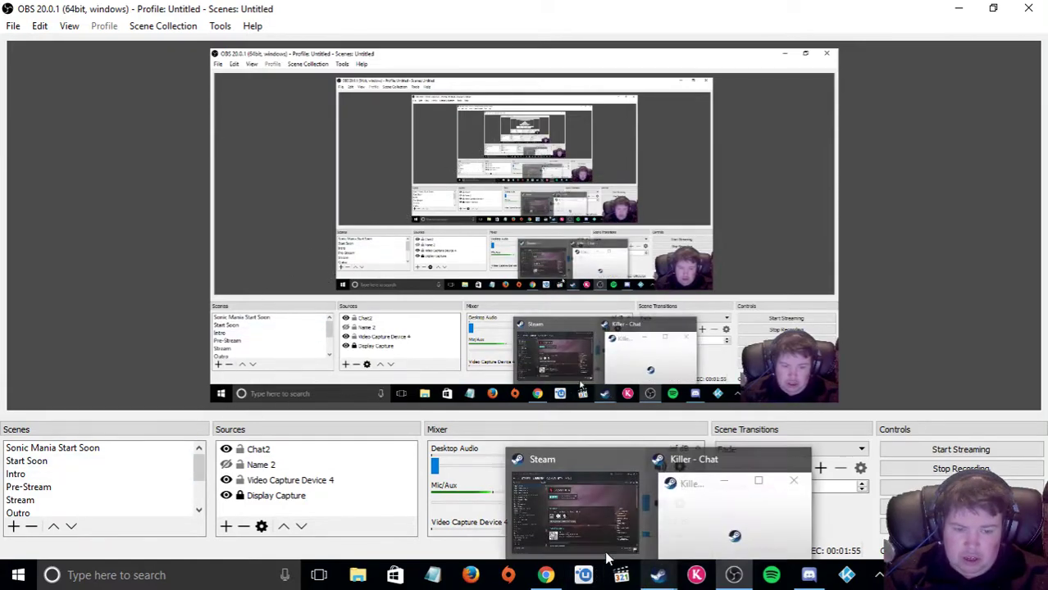
pyautogui.moveTo(658, 576)
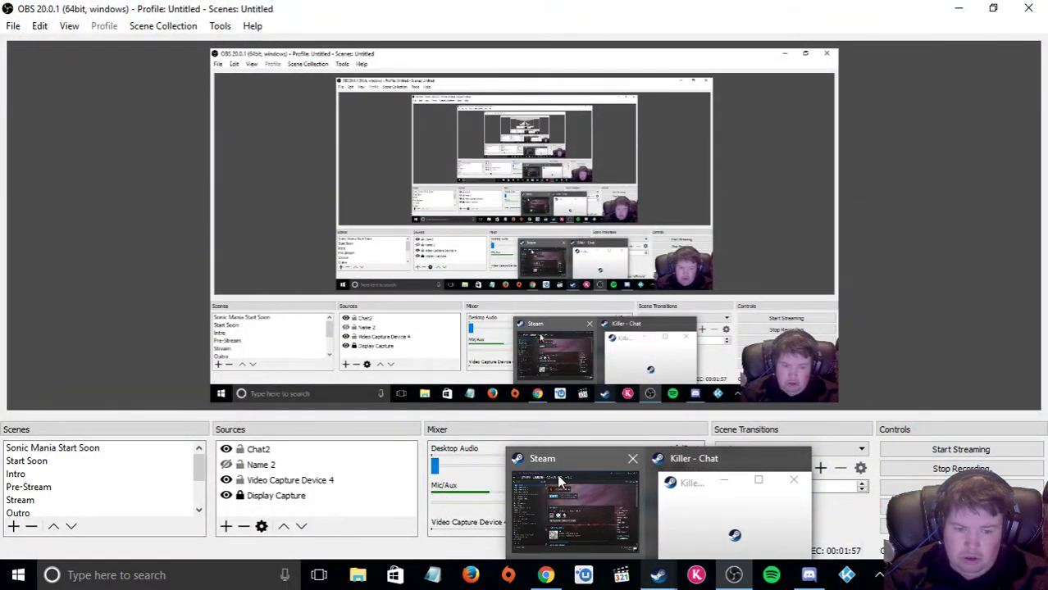
# - Bring up the Streamlabs Chat Box tab maximized and go to the Dashboard
pyautogui.click(545, 575)
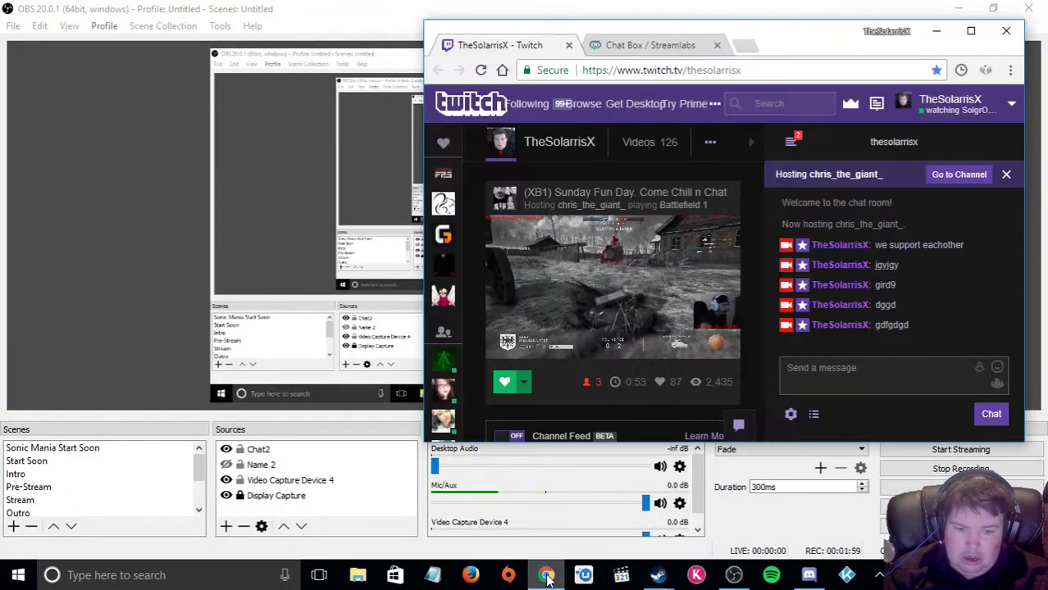
pyautogui.click(615, 45)
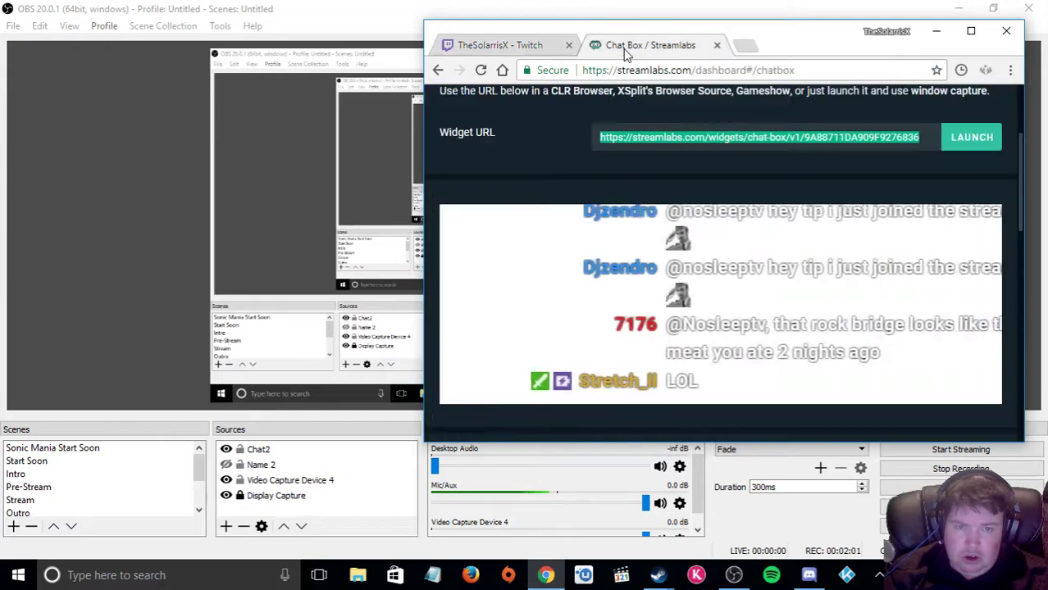
pyautogui.doubleClick(824, 55)
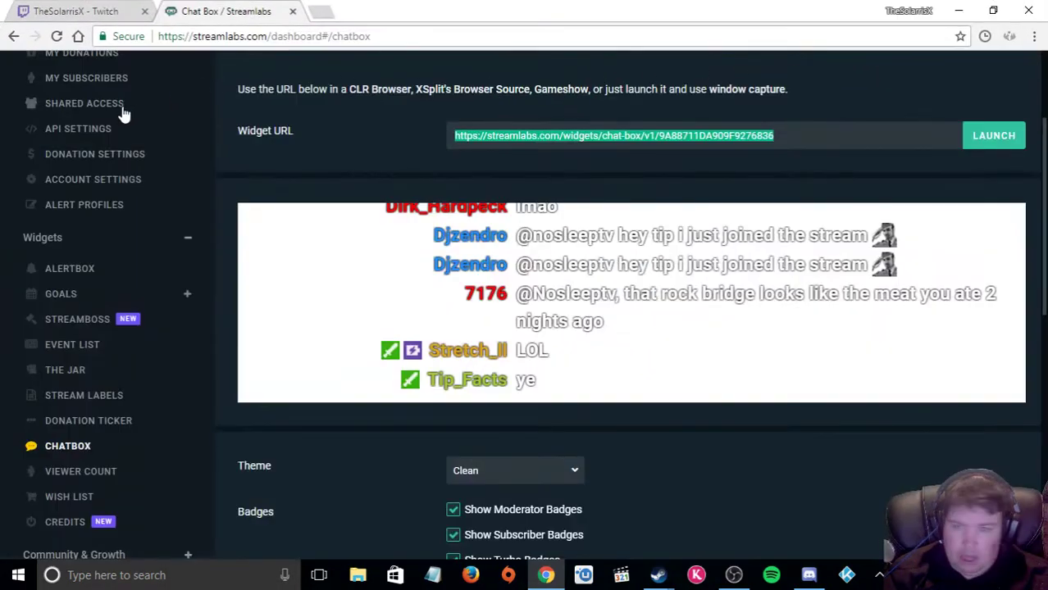
pyautogui.scroll(4, 131, 164)
pyautogui.scroll(1, 127, 147)
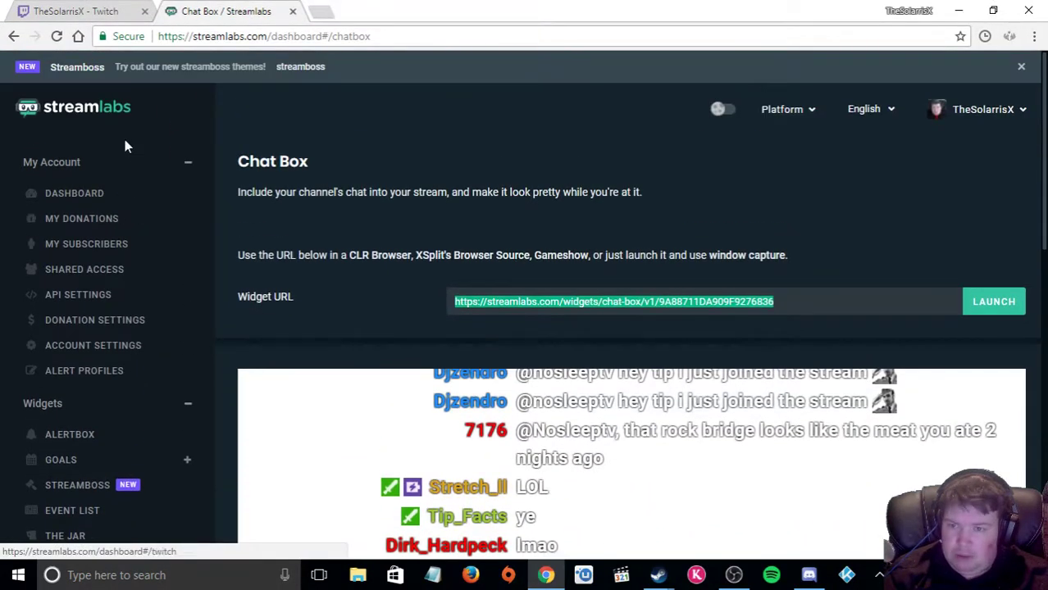
pyautogui.click(69, 111)
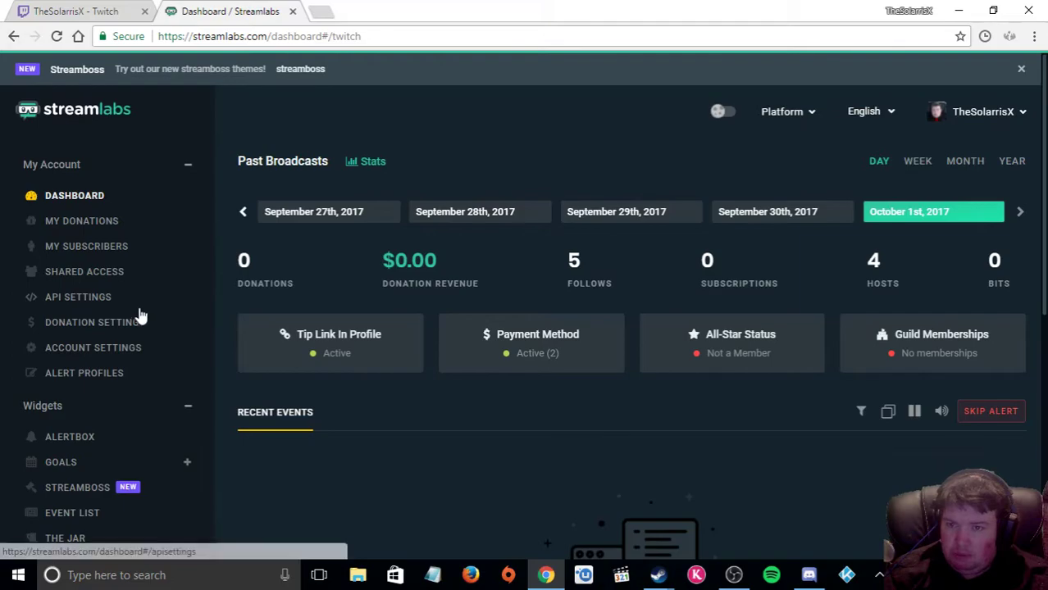
pyautogui.scroll(-1, 139, 316)
pyautogui.scroll(1, 141, 309)
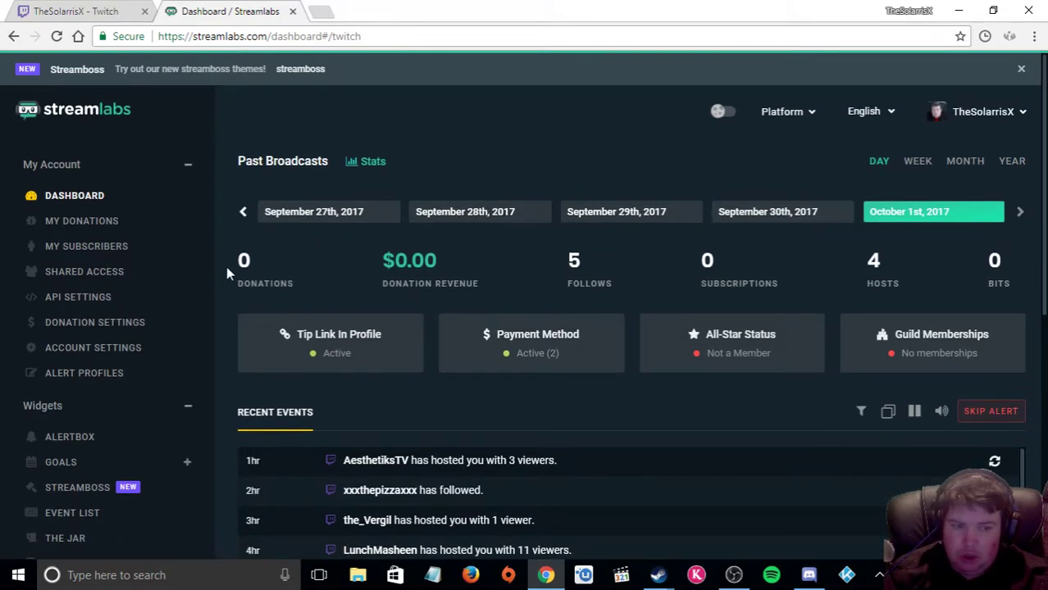
pyautogui.scroll(-2, 175, 293)
pyautogui.scroll(-1, 176, 293)
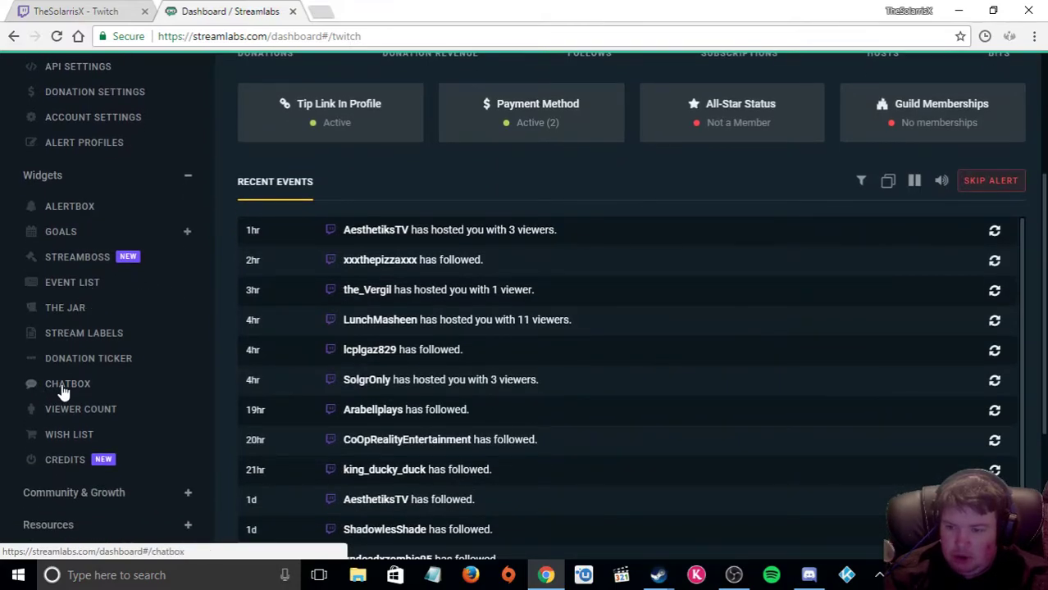
# - Open the Chatbox widget settings and expand its Theme list
pyautogui.click(62, 387)
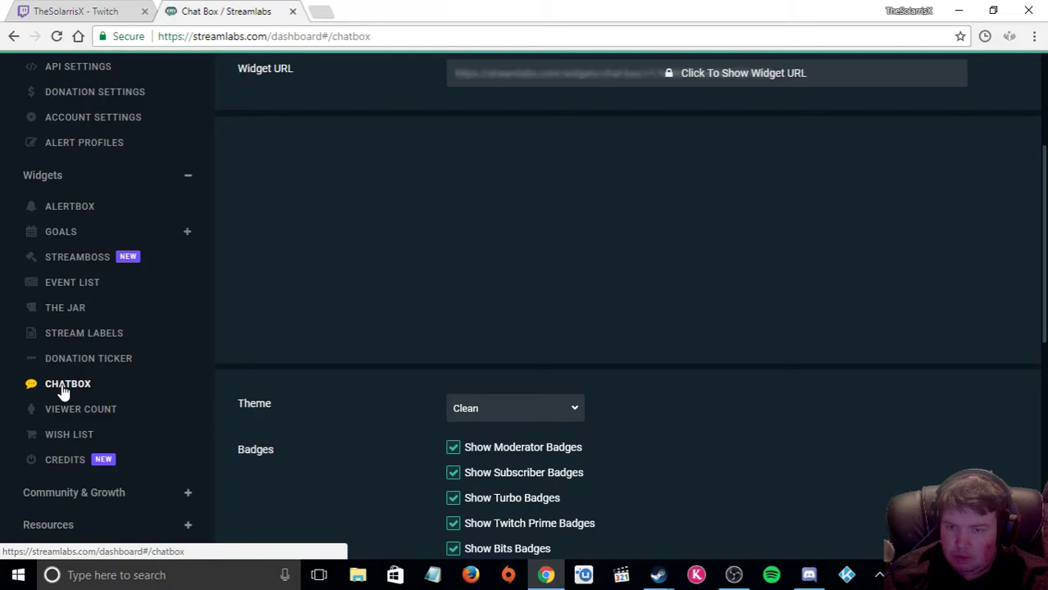
pyautogui.moveTo(579, 8)
pyautogui.mouseDown()
pyautogui.moveTo(301, 220)
pyautogui.moveTo(551, 1)
pyautogui.mouseUp()
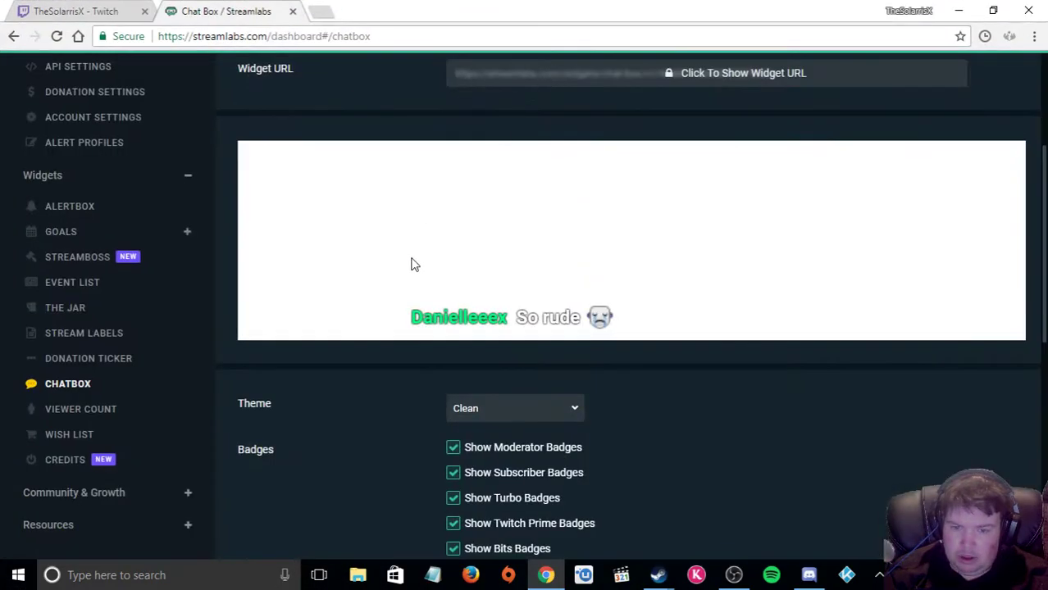
pyautogui.scroll(-3, 352, 405)
pyautogui.scroll(2, 354, 402)
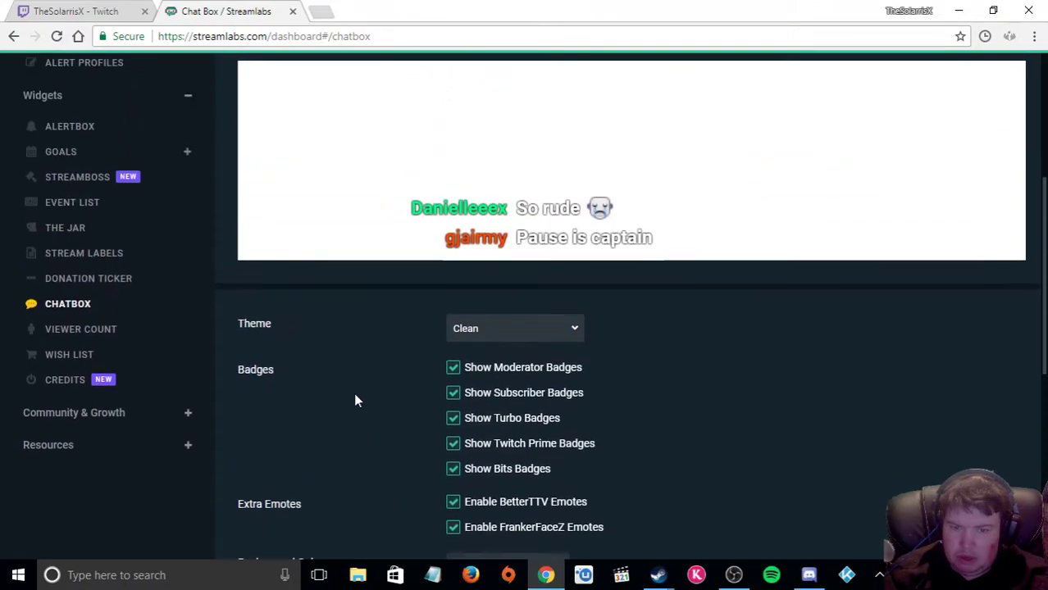
pyautogui.scroll(1, 402, 377)
pyautogui.click(514, 414)
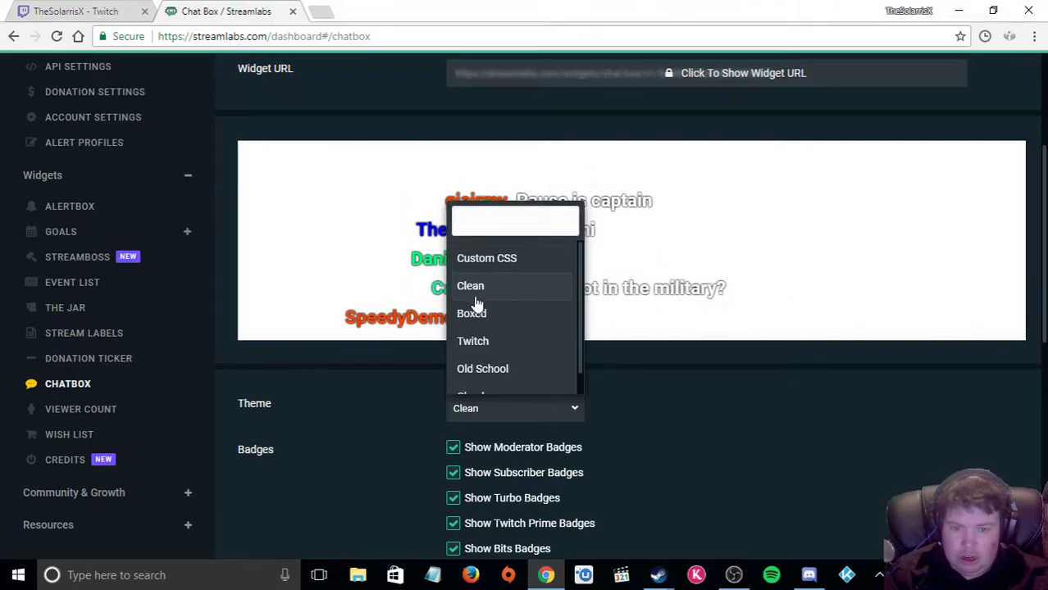
# - Switch the chat theme to Boxed, then to Twitch
pyautogui.click(476, 295)
pyautogui.click(502, 410)
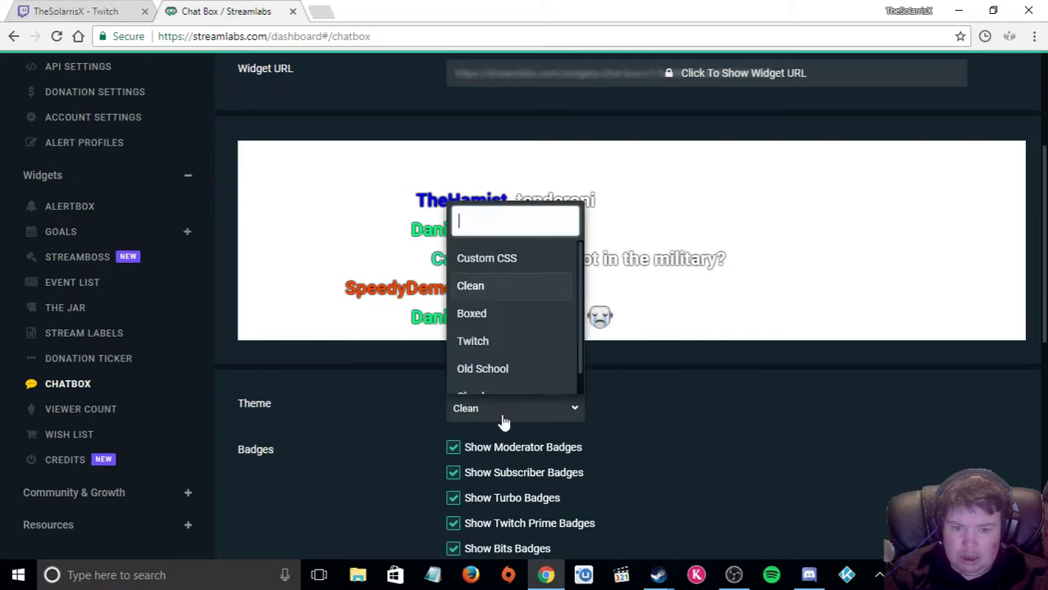
pyautogui.click(476, 317)
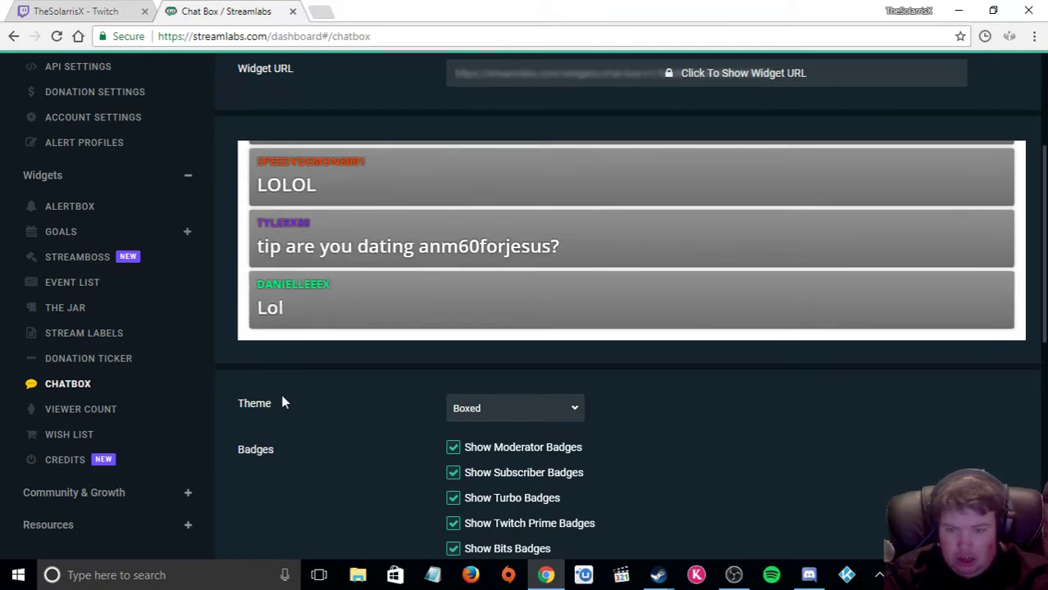
pyautogui.click(537, 413)
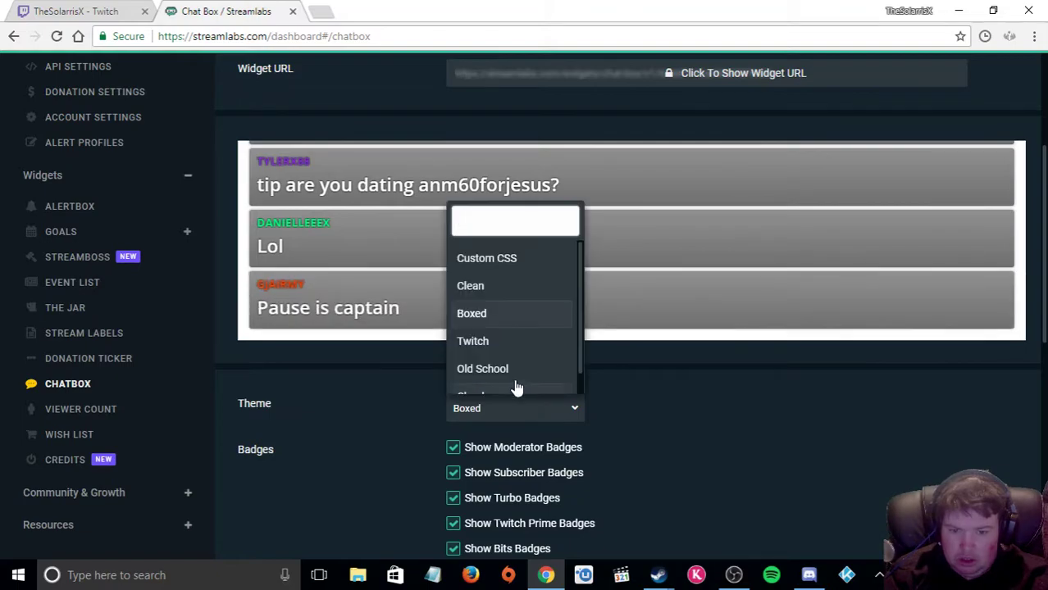
pyautogui.click(501, 349)
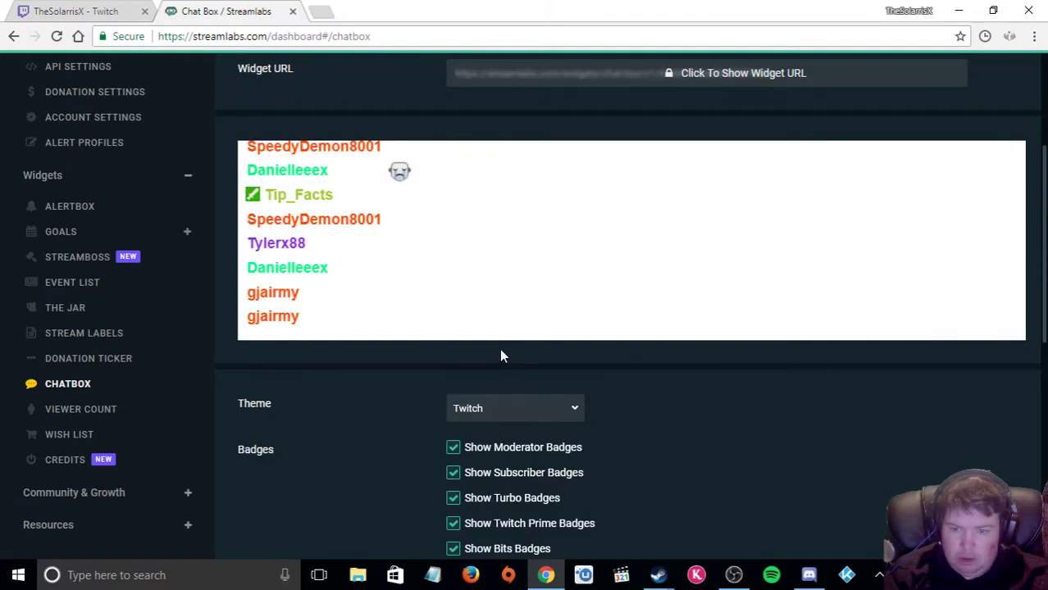
# - Try the Old School chat theme, then apply Chunky
pyautogui.click(486, 414)
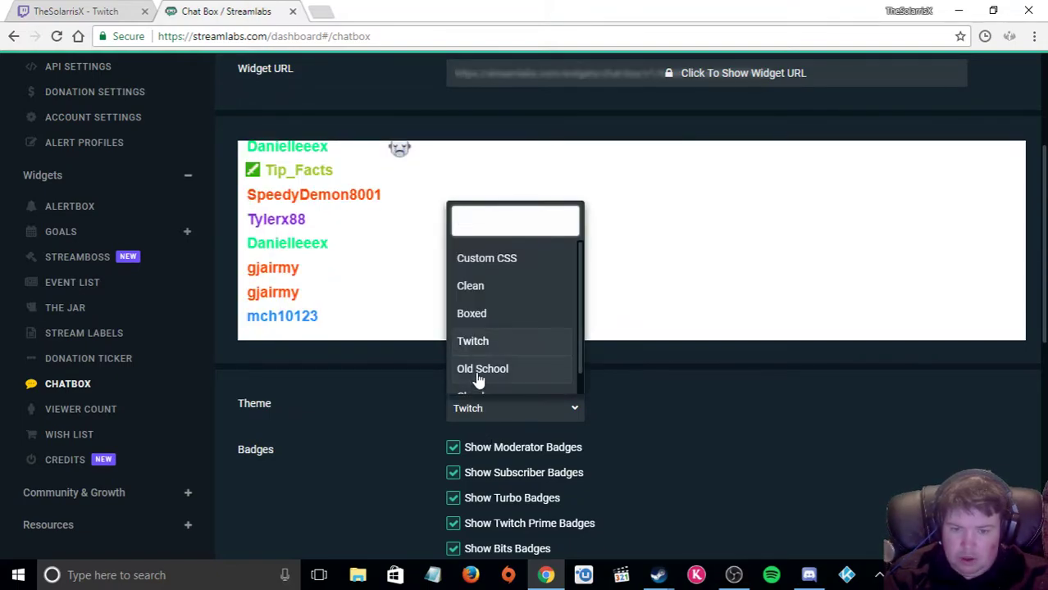
pyautogui.click(478, 375)
pyautogui.click(480, 410)
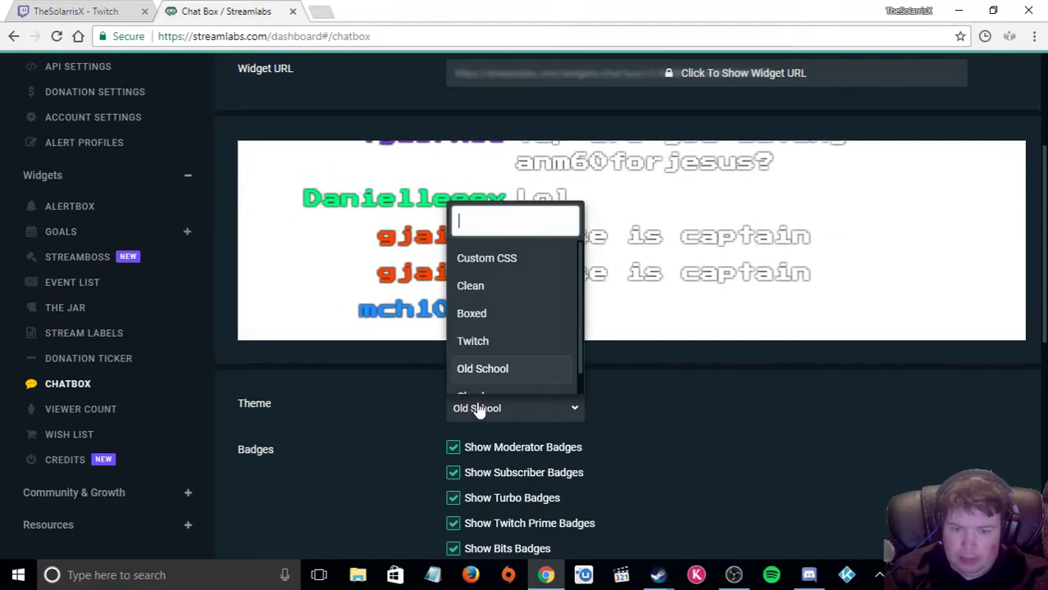
pyautogui.scroll(-1, 480, 386)
pyautogui.click(481, 384)
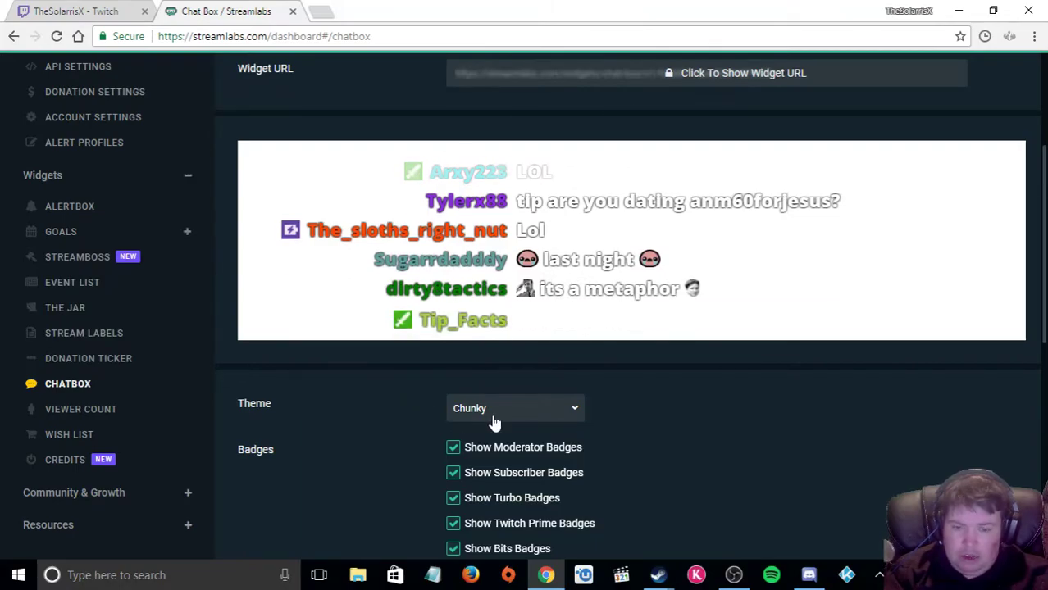
pyautogui.scroll(-2, 676, 425)
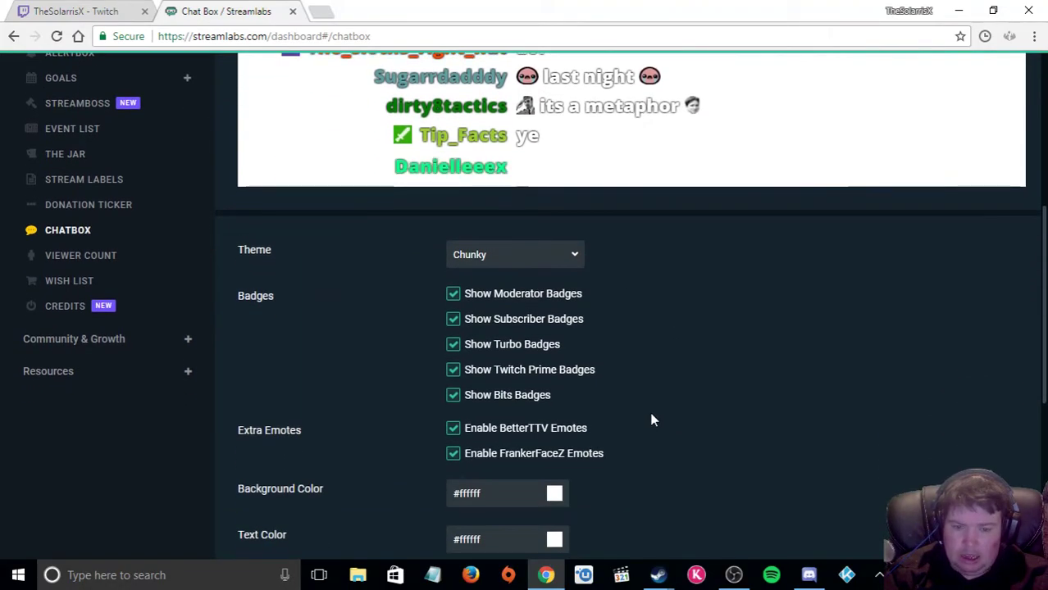
pyautogui.scroll(2, 652, 419)
pyautogui.click(536, 417)
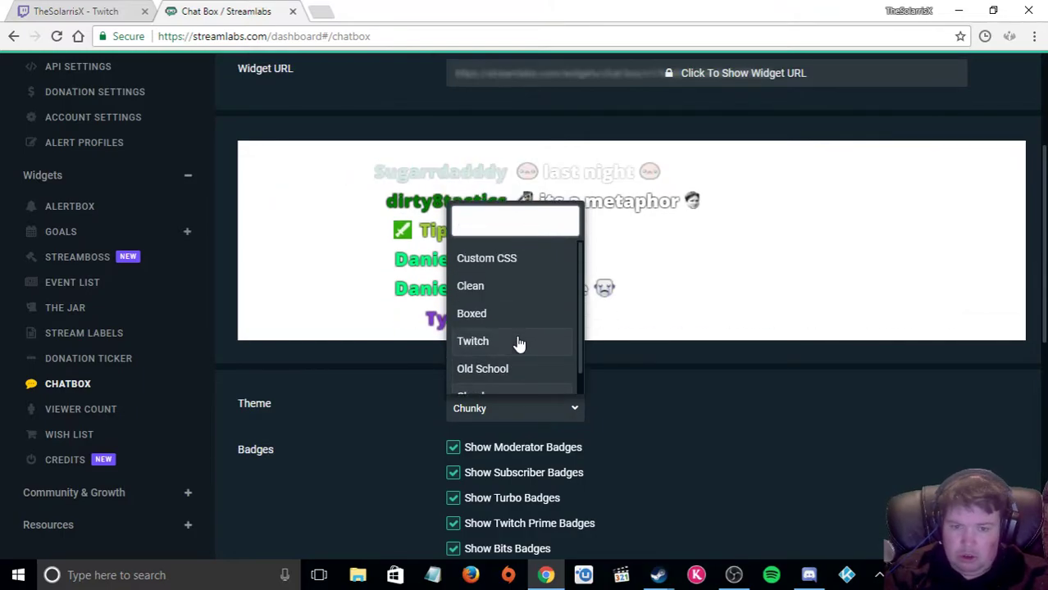
# - Switch the theme to Custom CSS and copy in the Clean theme's code
pyautogui.click(512, 276)
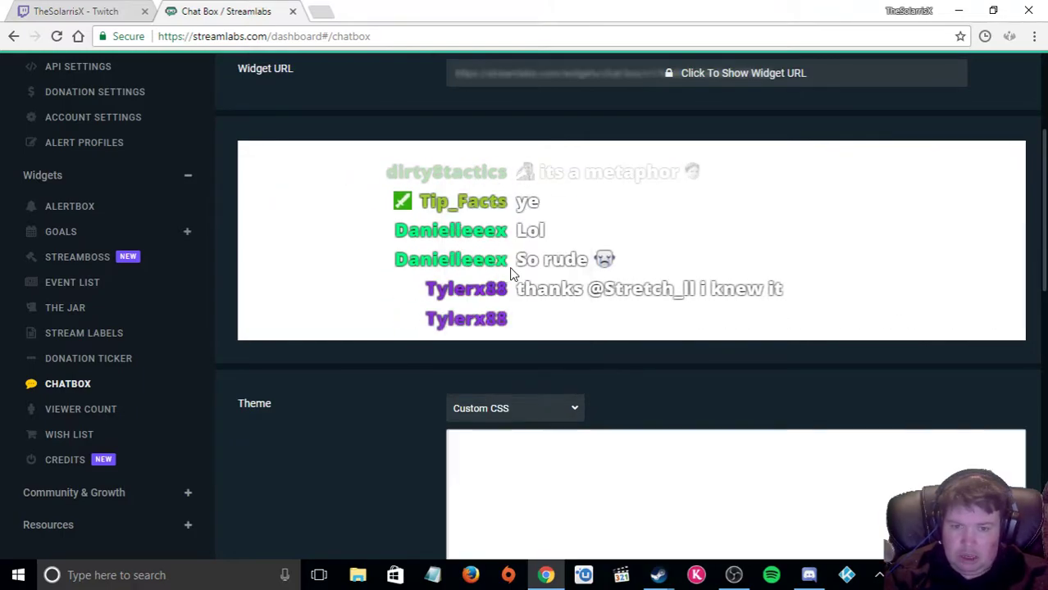
pyautogui.scroll(-3, 497, 419)
pyautogui.scroll(-1, 498, 421)
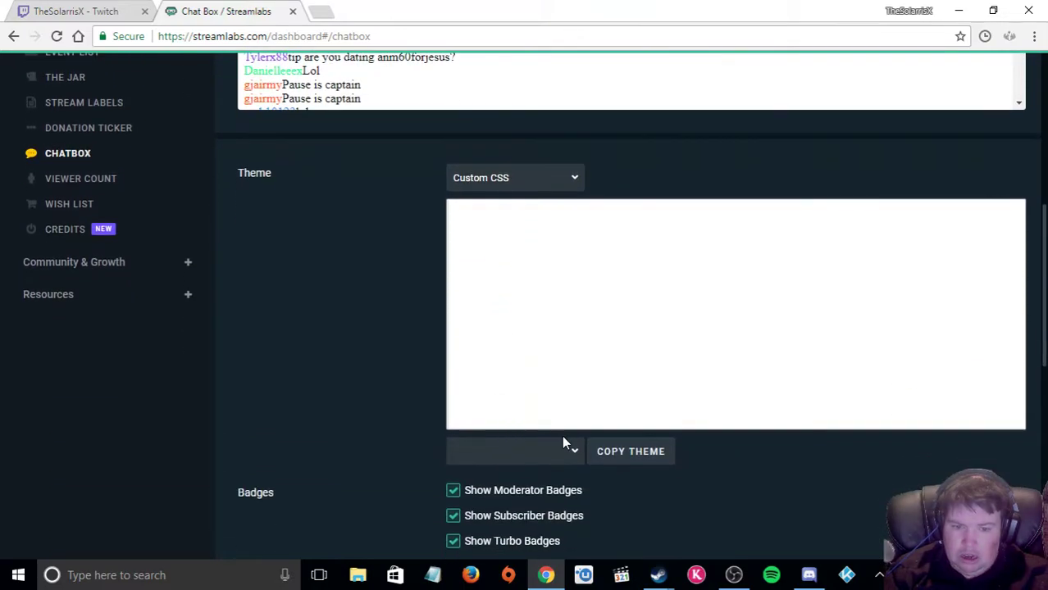
pyautogui.click(521, 460)
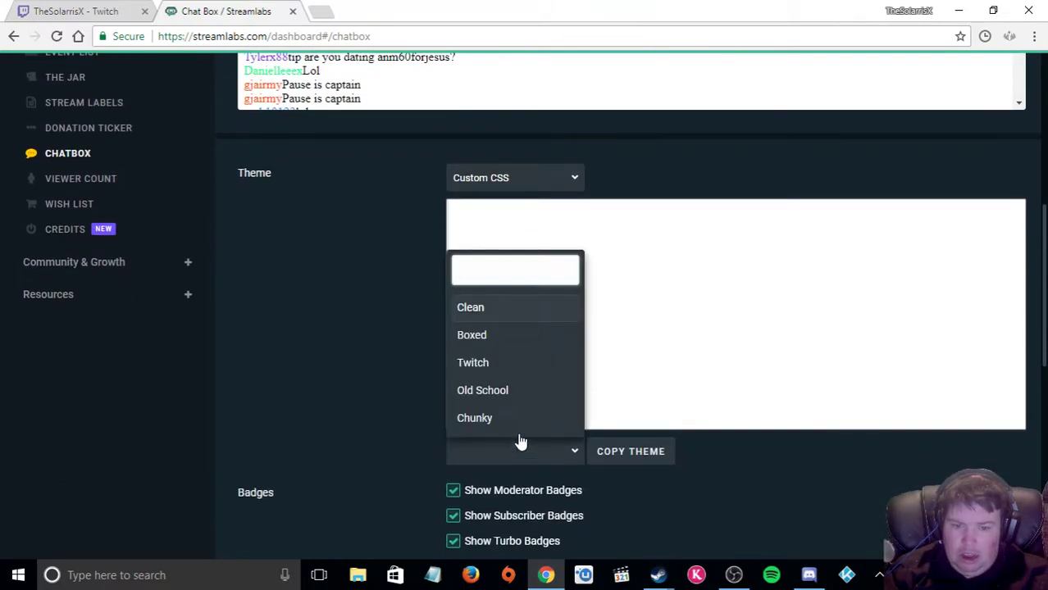
pyautogui.click(491, 312)
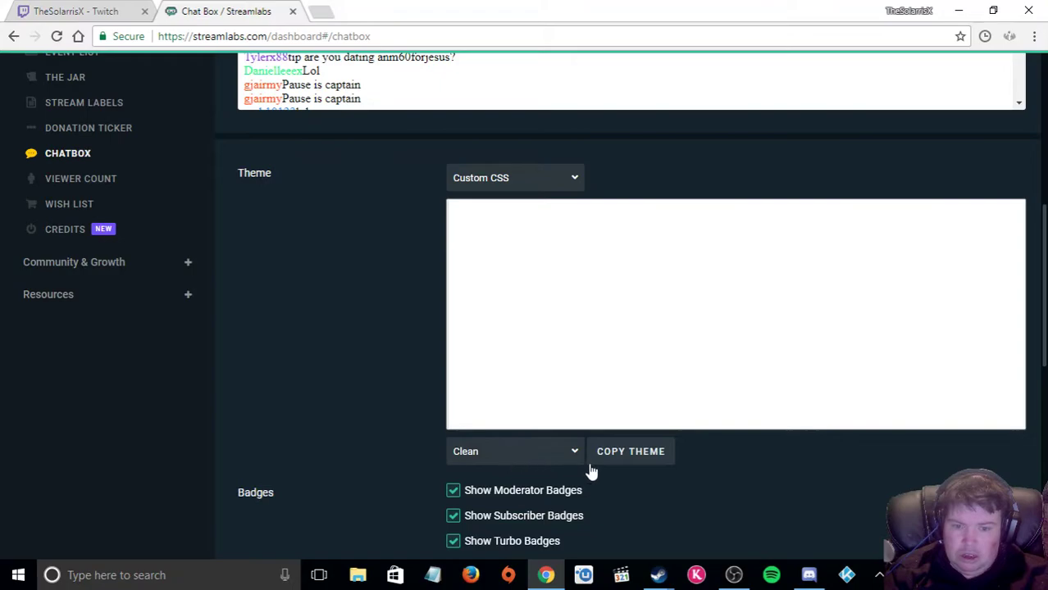
pyautogui.click(649, 460)
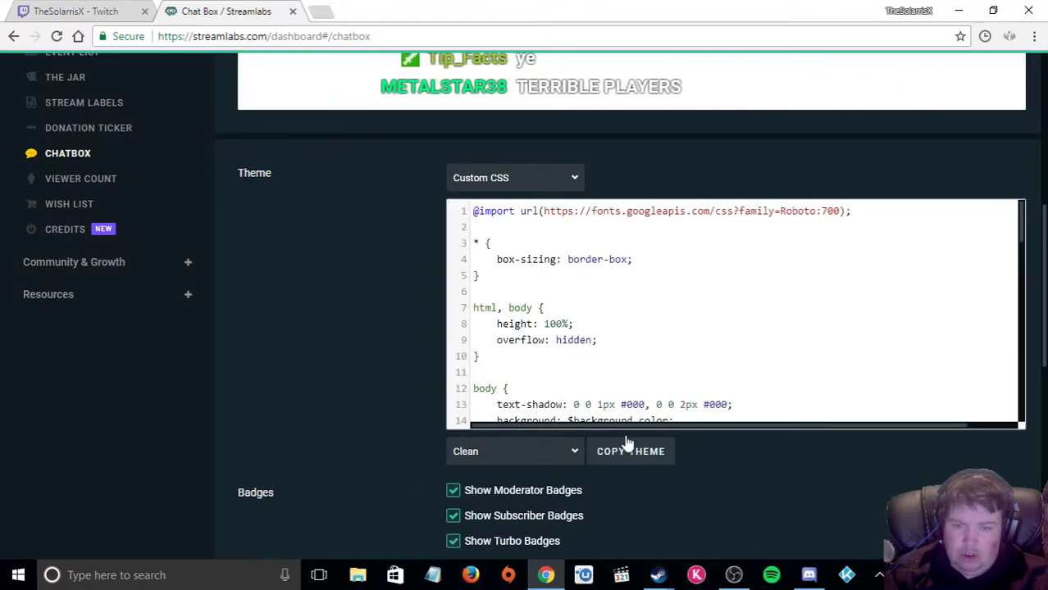
pyautogui.scroll(2, 345, 353)
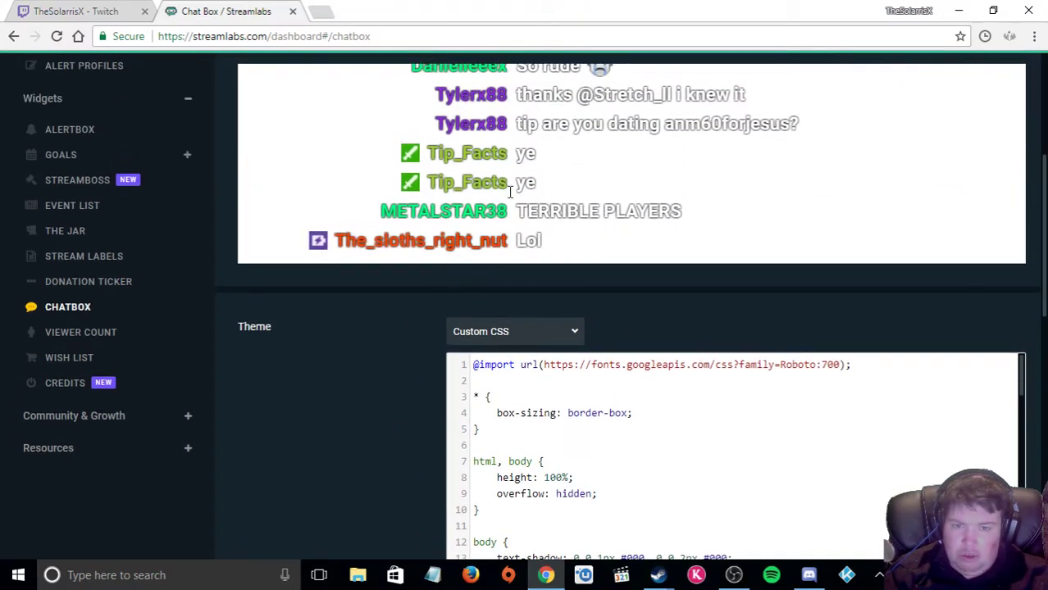
pyautogui.scroll(-2, 575, 431)
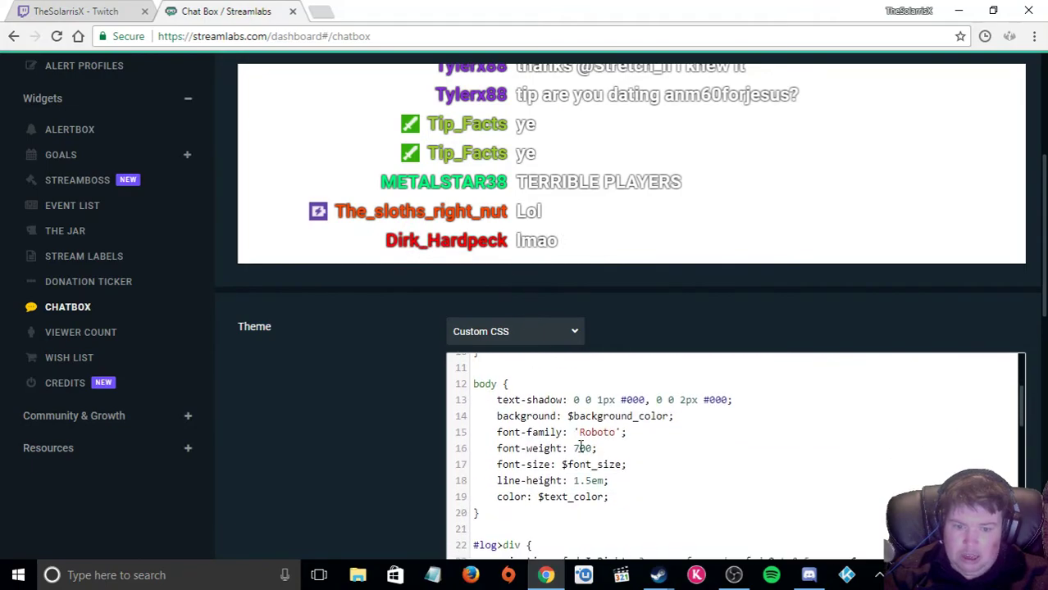
pyautogui.scroll(-2, 581, 443)
pyautogui.scroll(2, 581, 443)
pyautogui.scroll(-2, 533, 447)
pyautogui.scroll(-3, 341, 443)
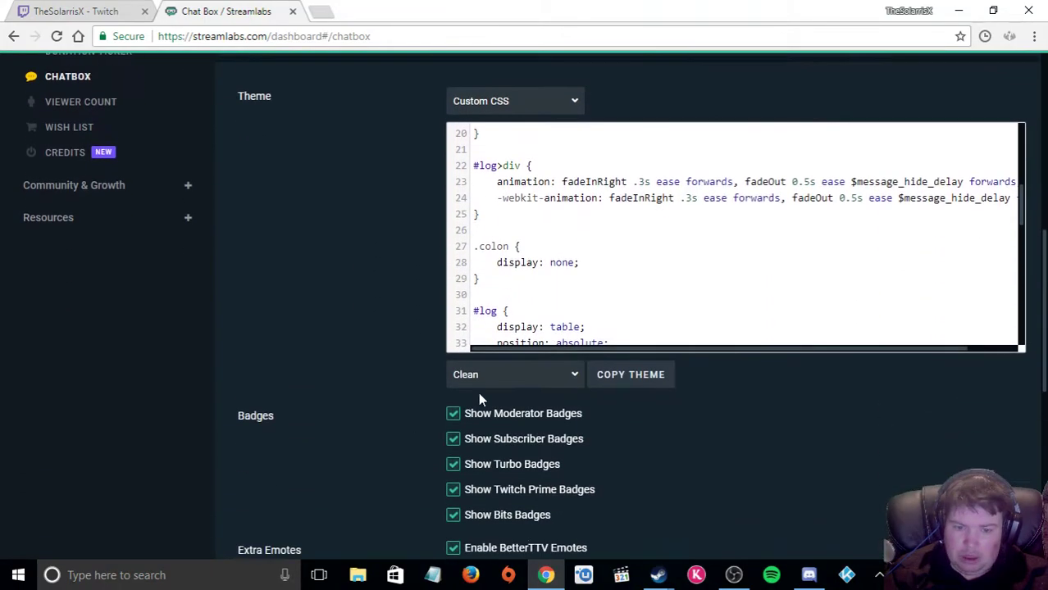
# - Copy in the Chunky theme's code, then replace it with the Boxed theme's code
pyautogui.click(492, 375)
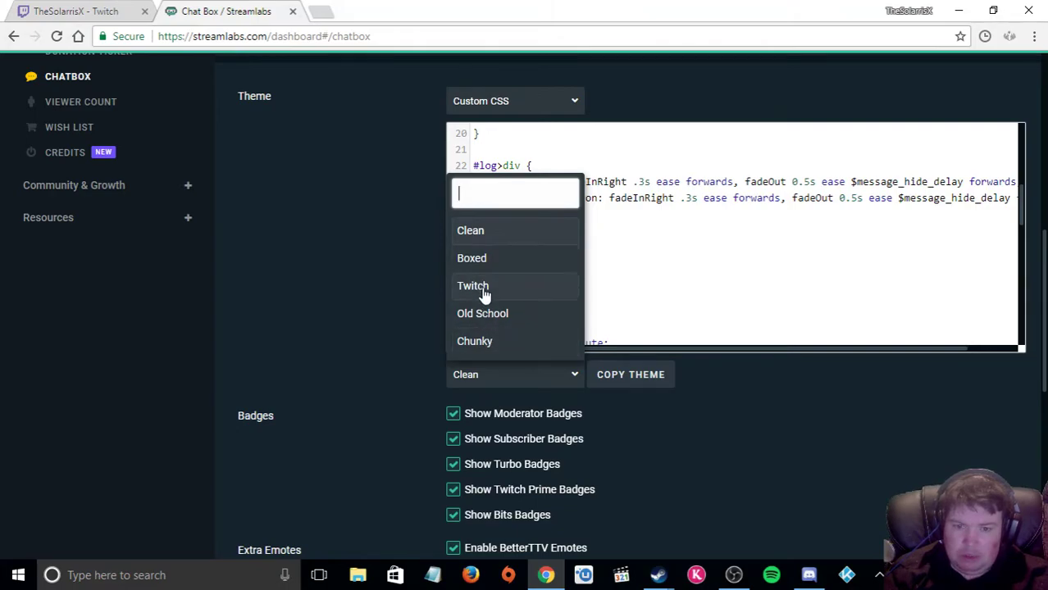
pyautogui.click(476, 341)
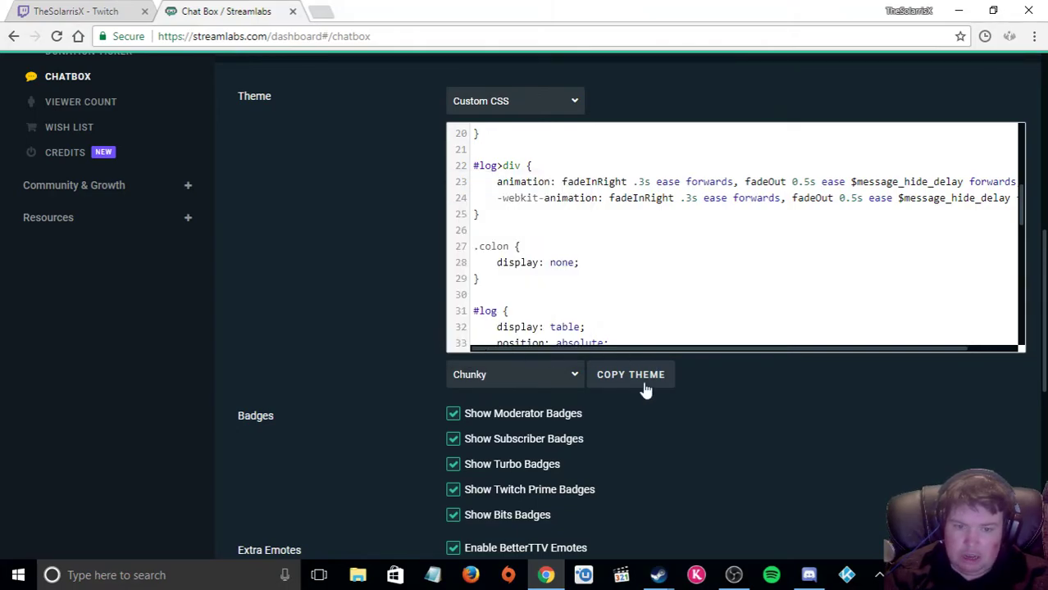
pyautogui.scroll(1, 372, 381)
pyautogui.click(616, 456)
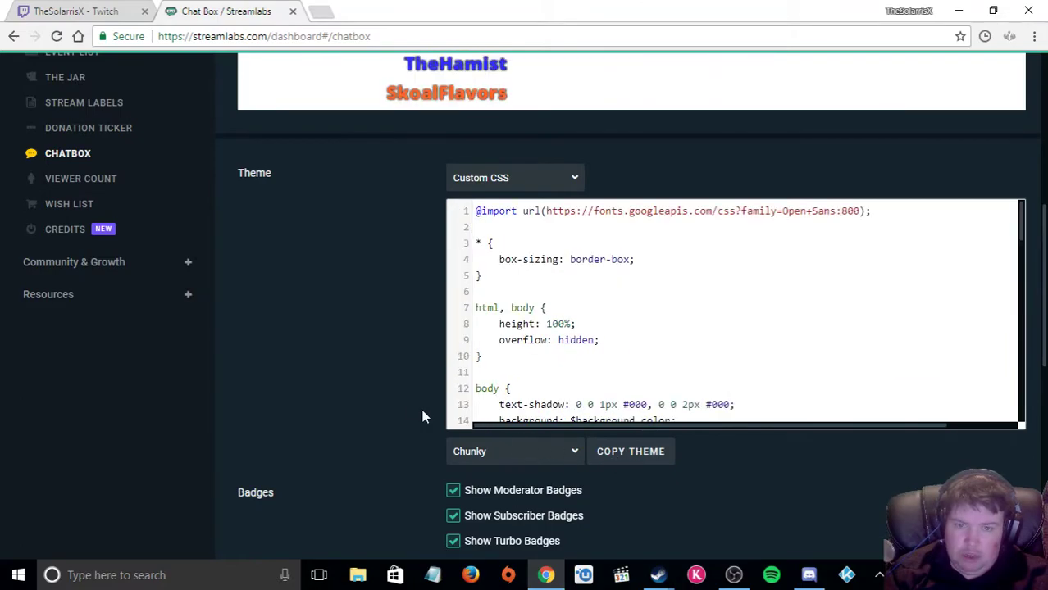
pyautogui.scroll(1, 413, 411)
pyautogui.scroll(1, 413, 411)
pyautogui.click(533, 525)
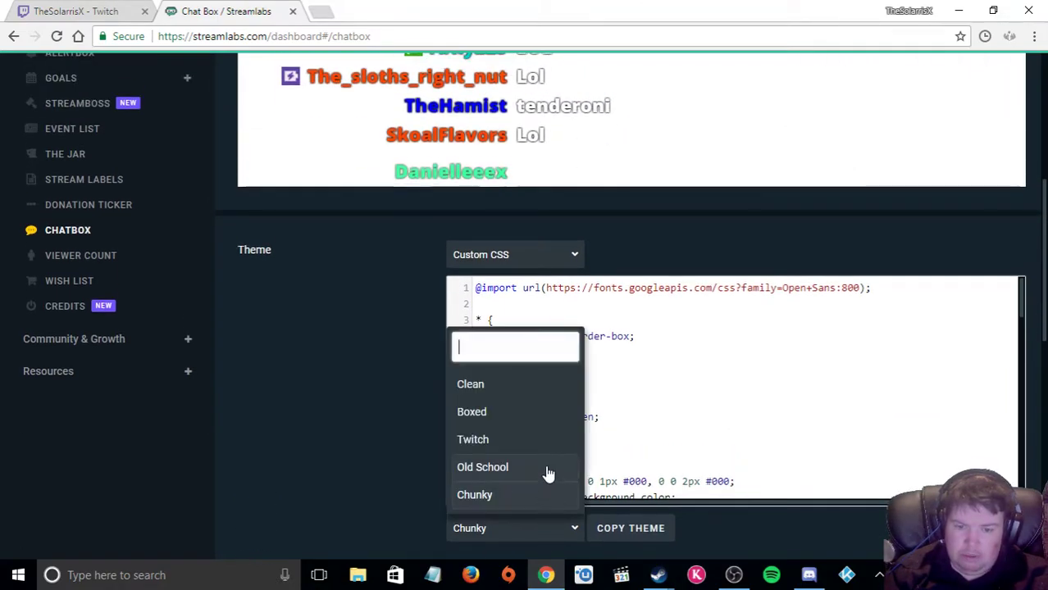
pyautogui.click(510, 414)
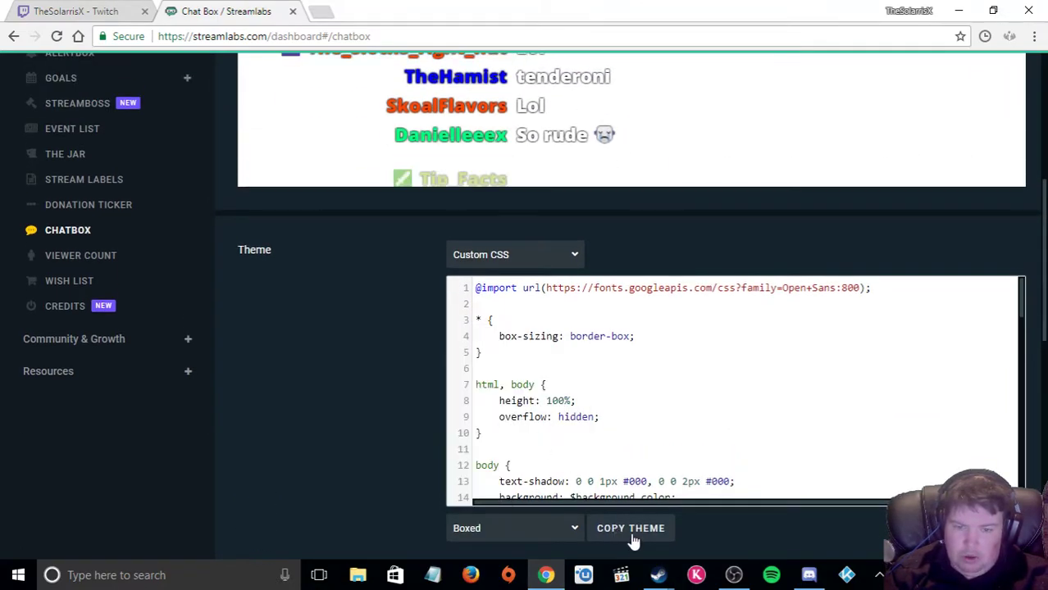
pyautogui.click(630, 531)
pyautogui.scroll(1, 332, 296)
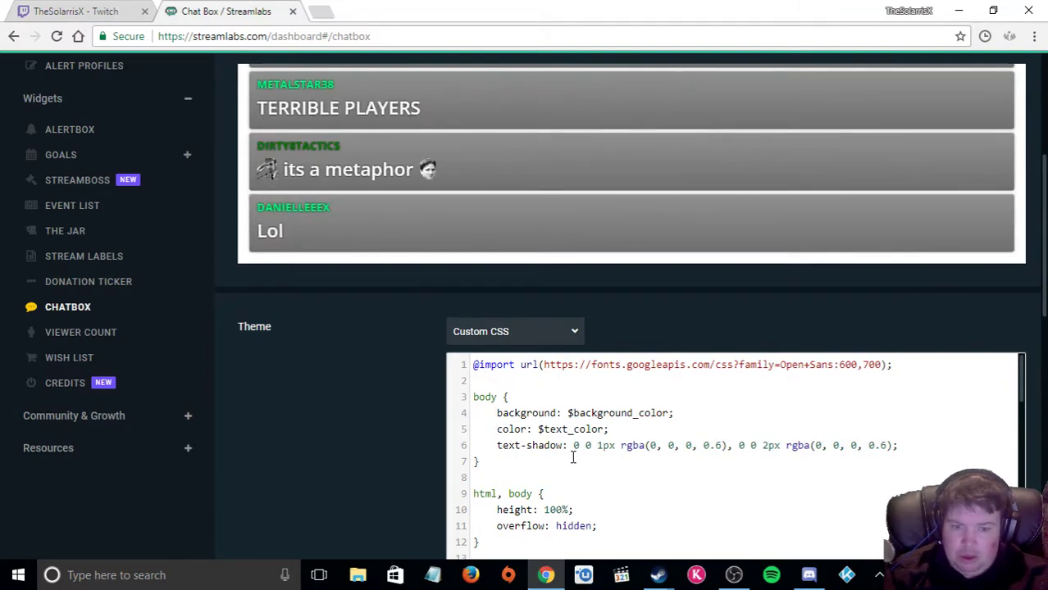
pyautogui.scroll(-1, 573, 458)
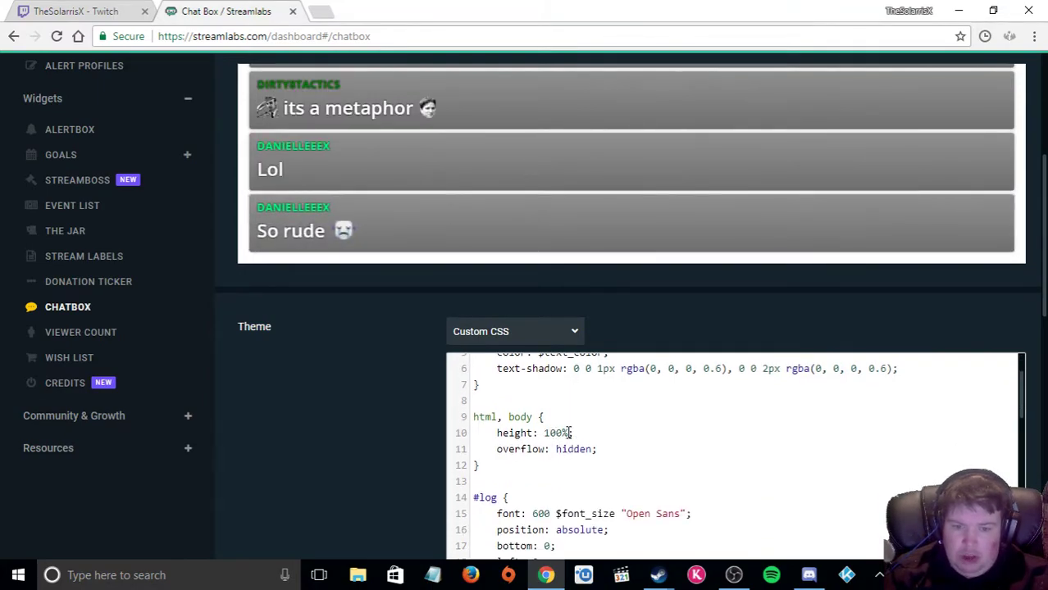
pyautogui.scroll(1, 571, 433)
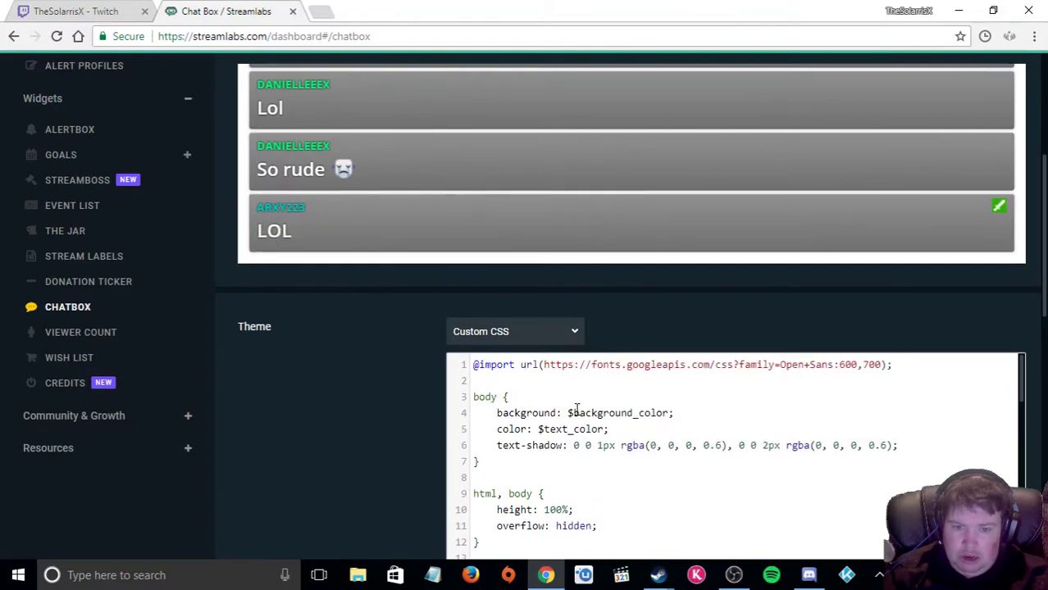
pyautogui.scroll(1, 577, 409)
pyautogui.scroll(-2, 359, 446)
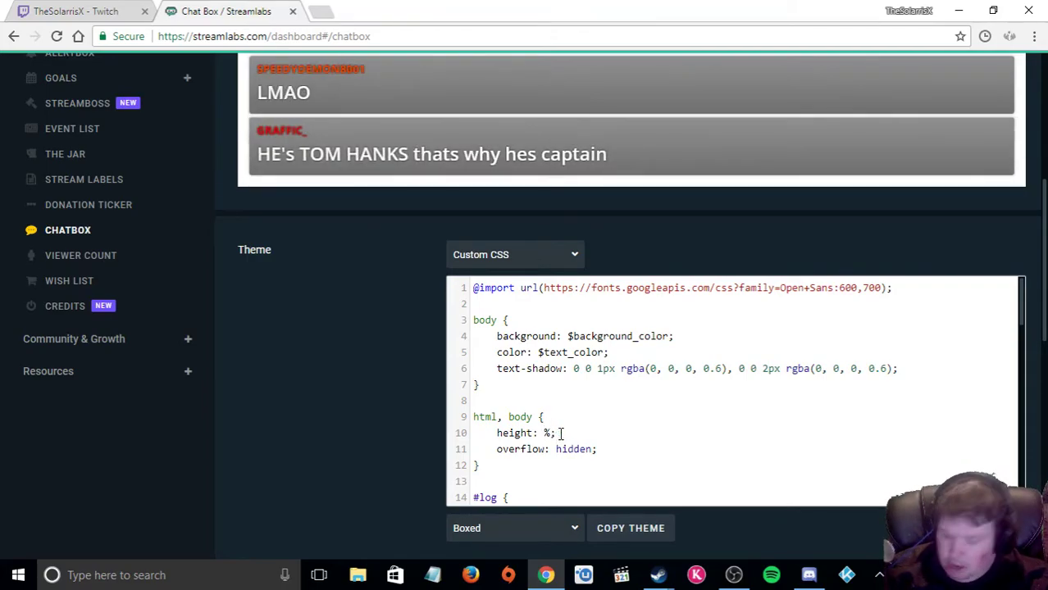
pyautogui.write('60')
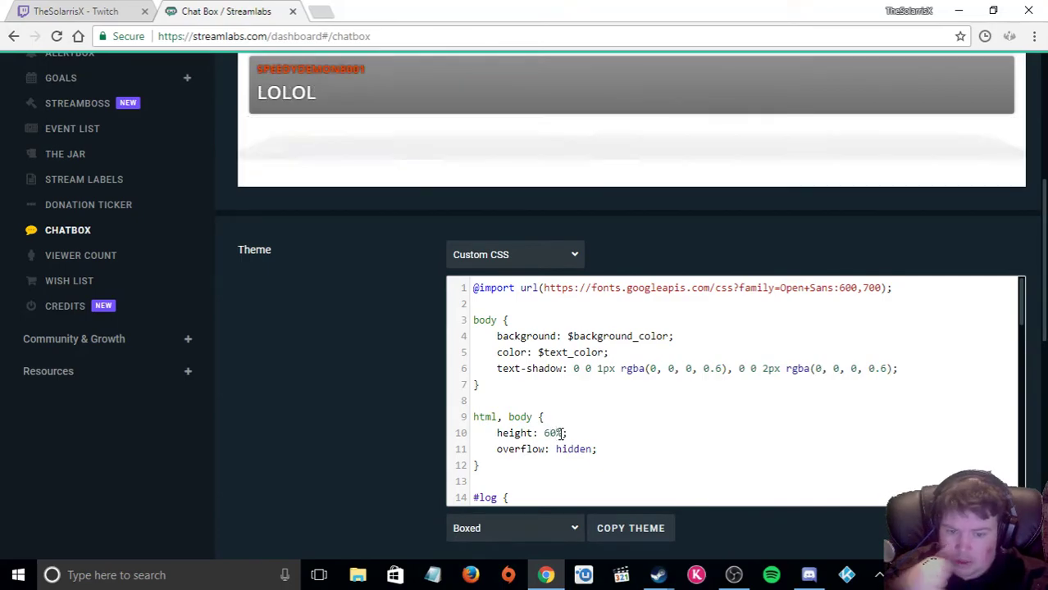
pyautogui.press('BackSpace')
pyautogui.press('BackSpace')
pyautogui.write('10')
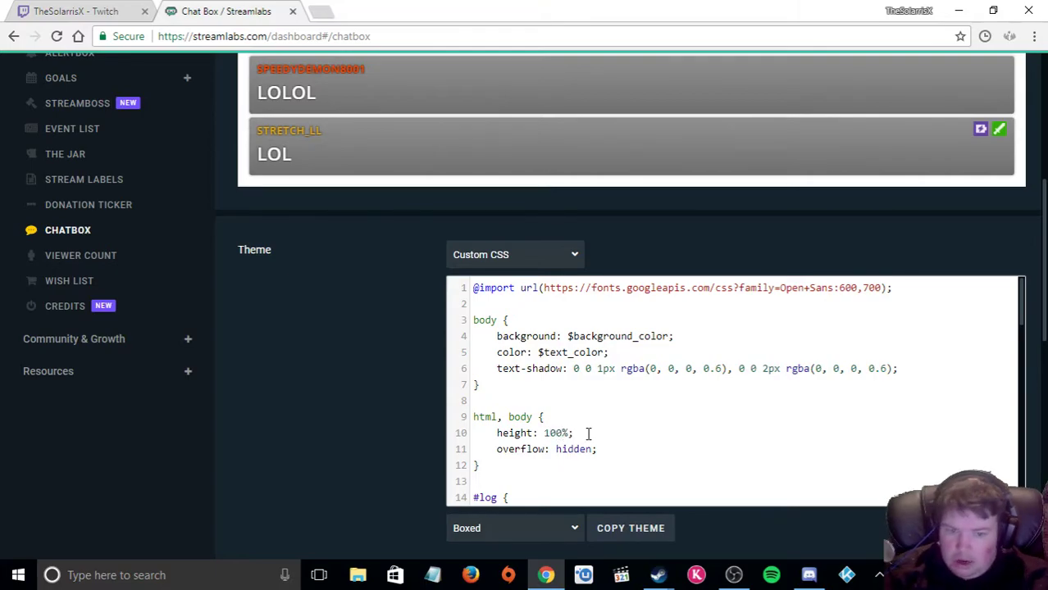
pyautogui.scroll(-2, 574, 430)
pyautogui.scroll(-1, 579, 426)
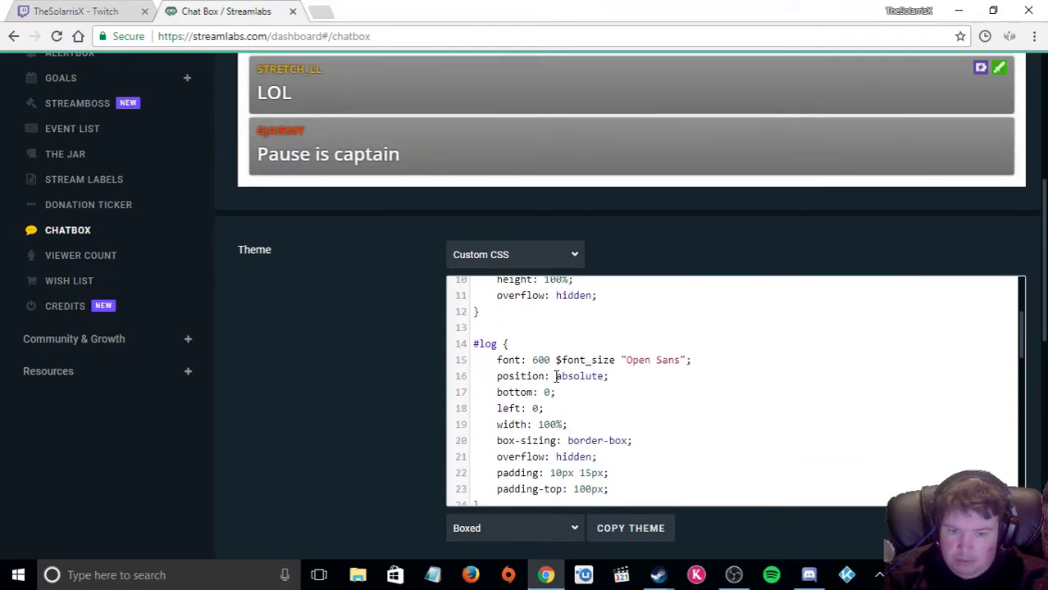
pyautogui.press('BackSpace')
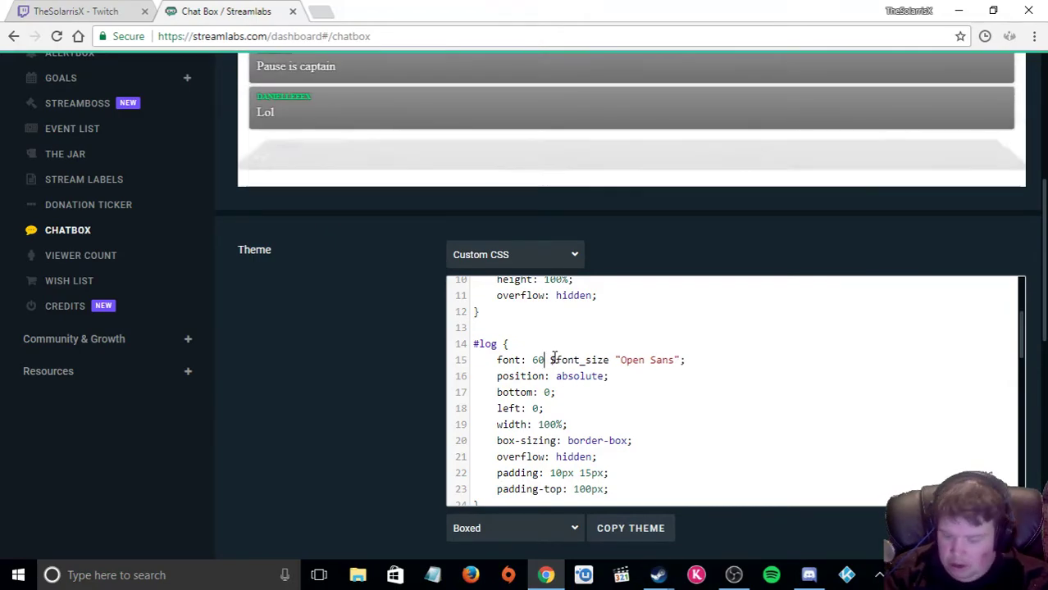
pyautogui.write('0')
pyautogui.press('BackSpace')
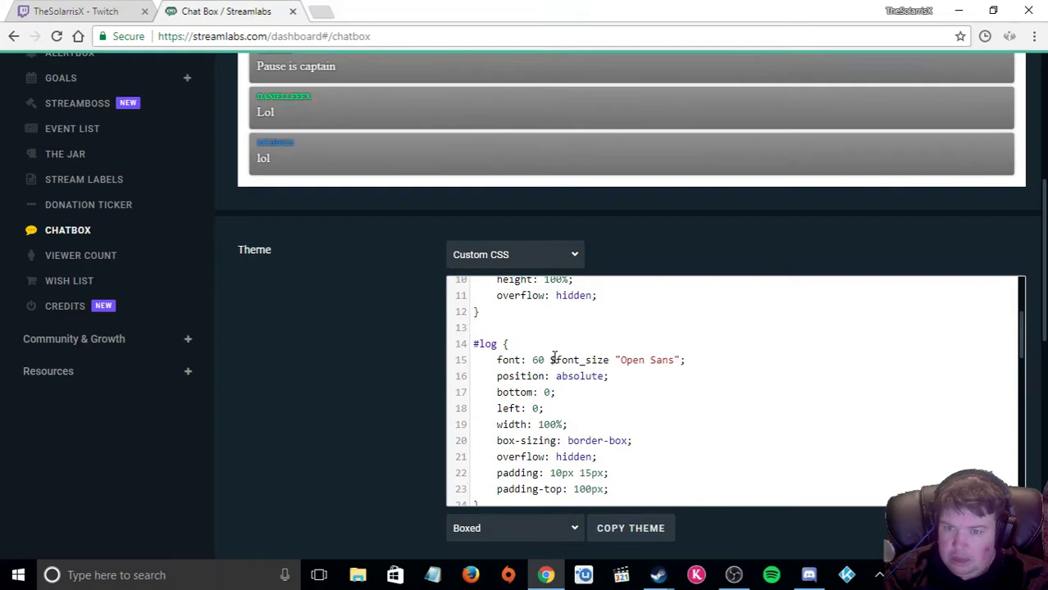
pyautogui.press('BackSpace')
pyautogui.press('BackSpace')
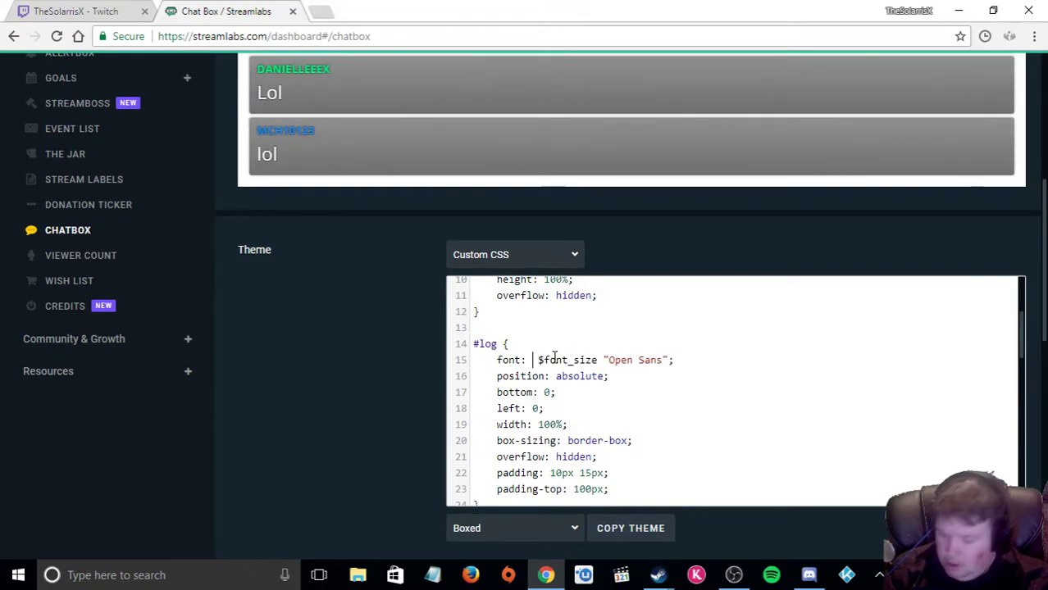
pyautogui.write('3')
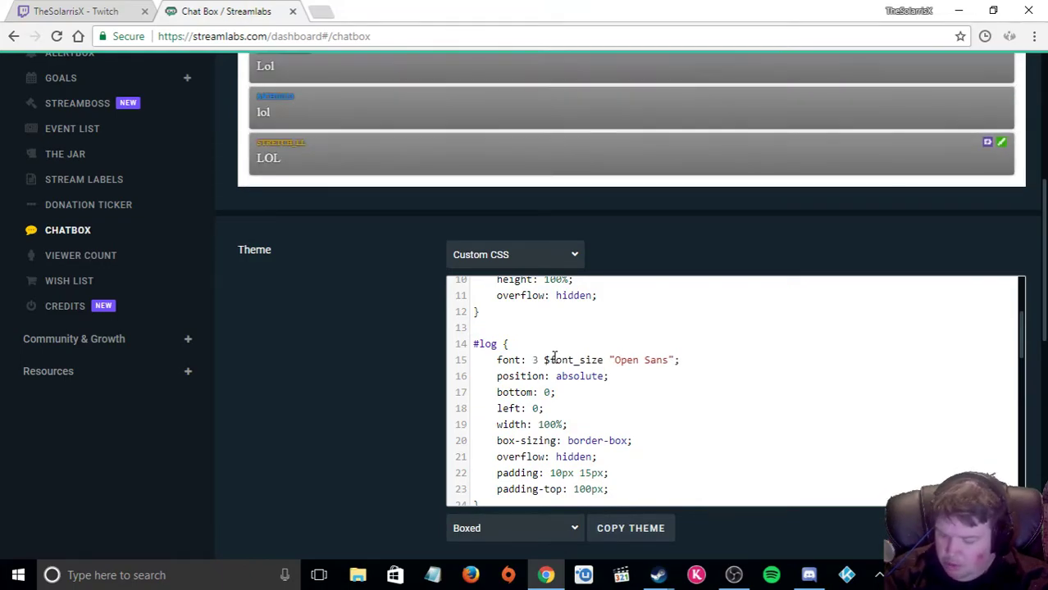
pyautogui.write('0')
pyautogui.press('BackSpace')
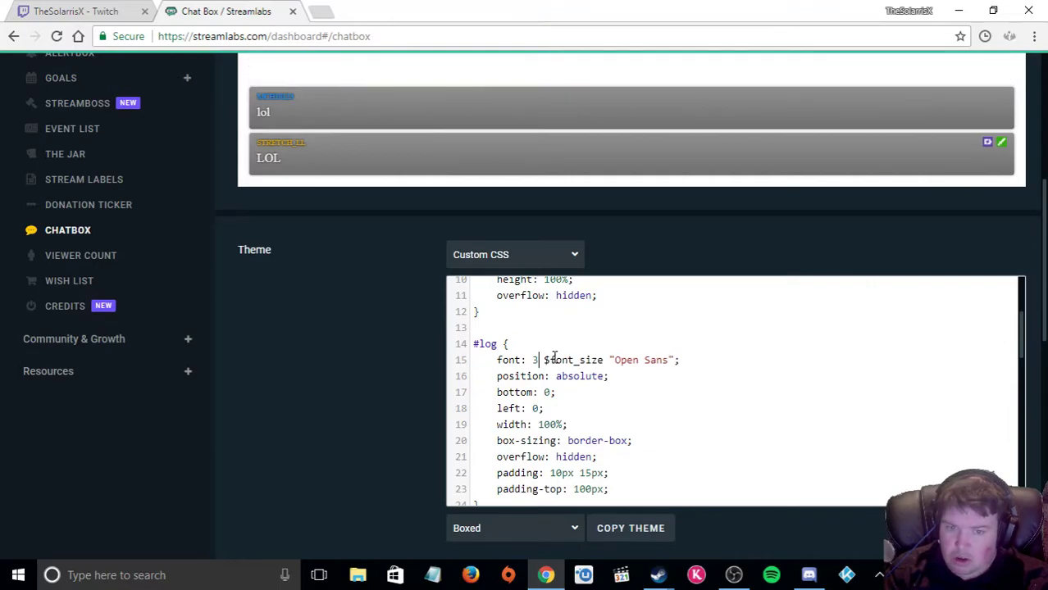
pyautogui.press('BackSpace')
pyautogui.write('8')
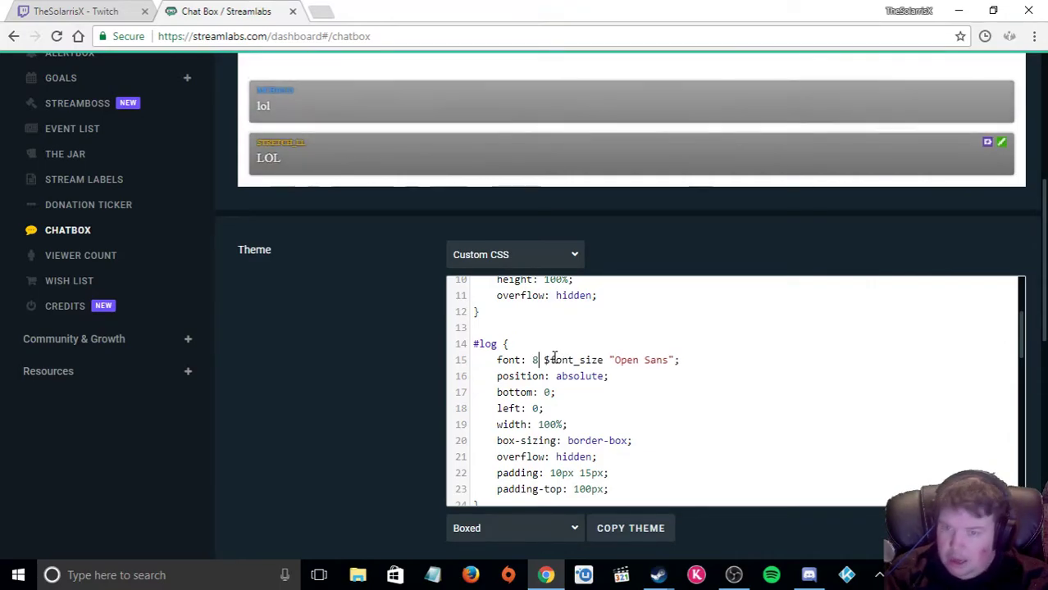
pyautogui.write('0')
pyautogui.press('BackSpace')
pyautogui.press('BackSpace')
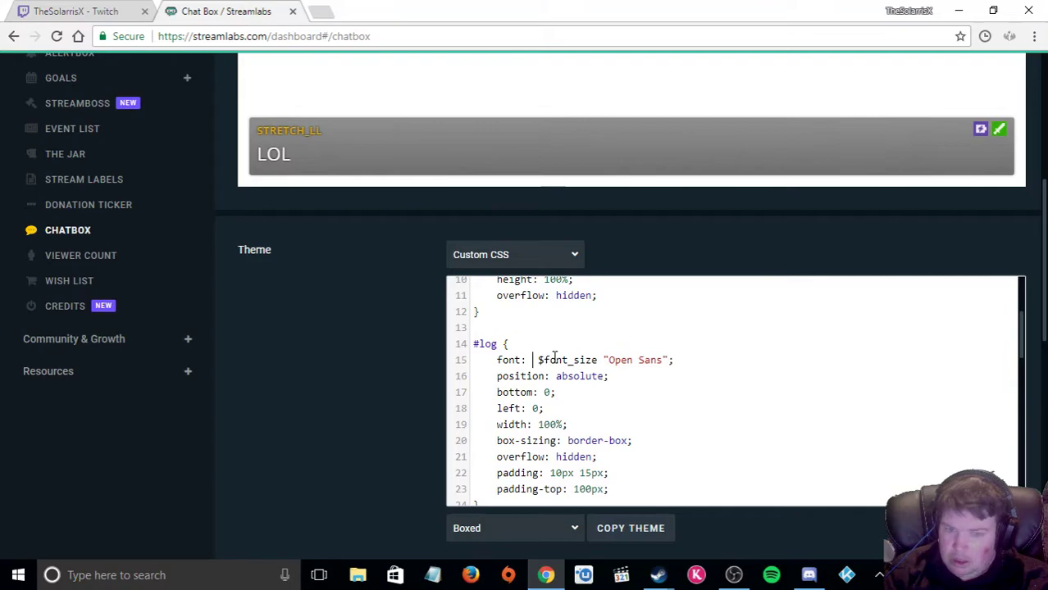
pyautogui.write('600')
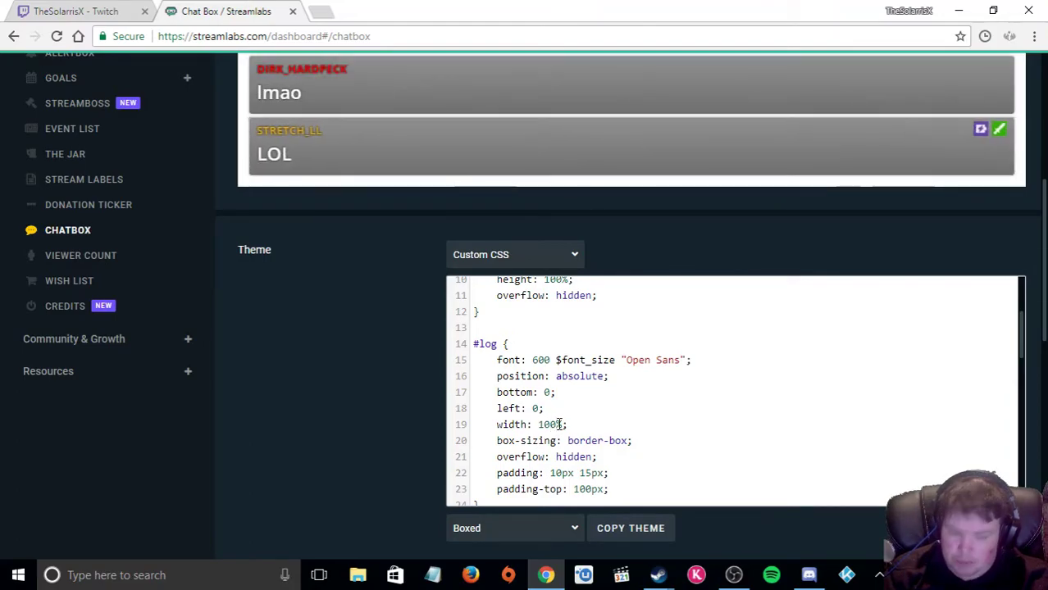
pyautogui.press('BackSpace')
pyautogui.press('BackSpace')
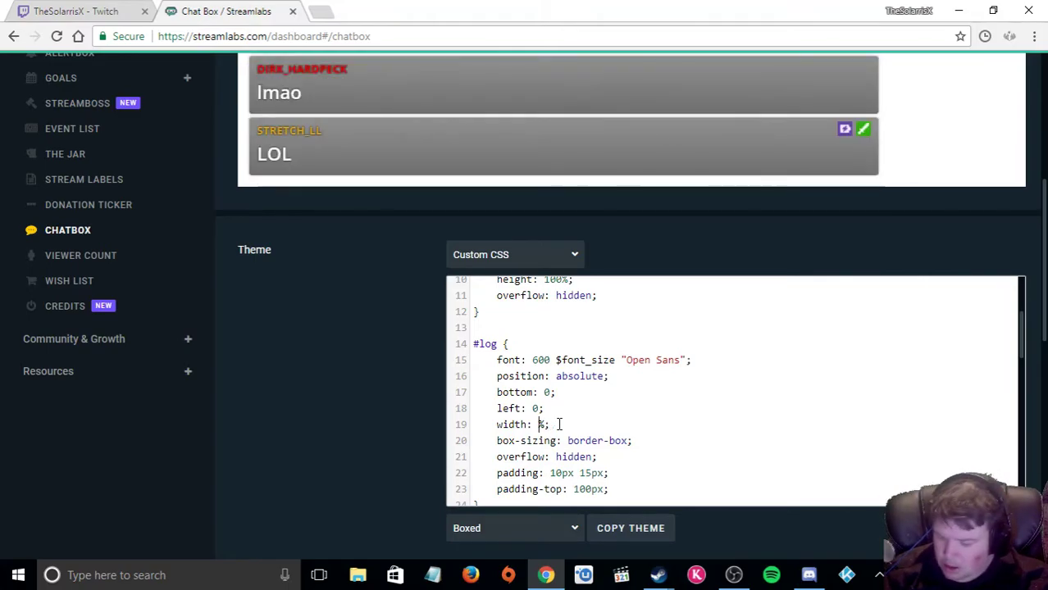
pyautogui.write('60')
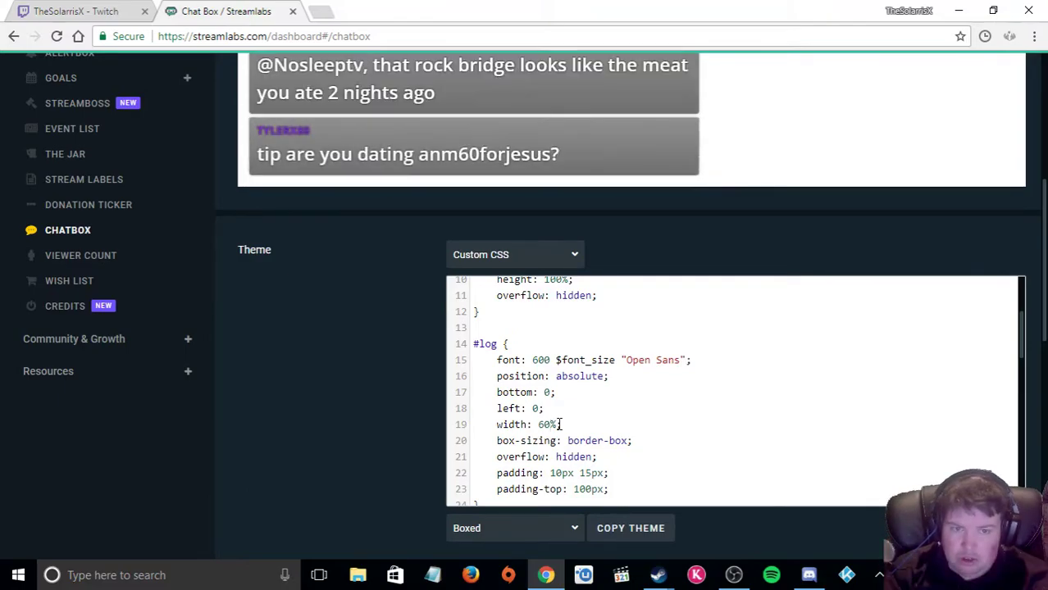
pyautogui.press('BackSpace')
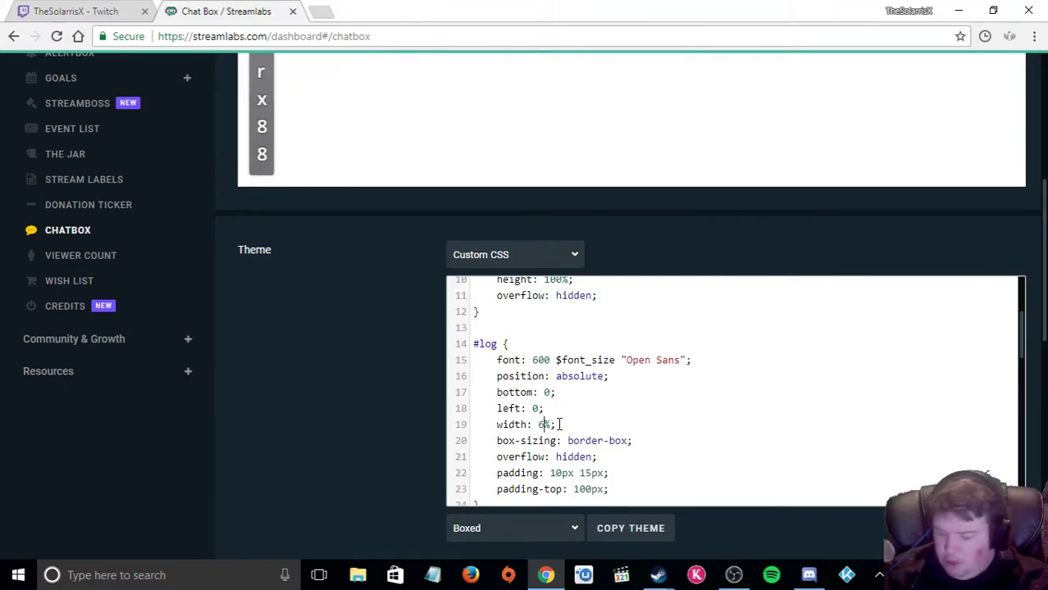
pyautogui.press('BackSpace')
pyautogui.write('1')
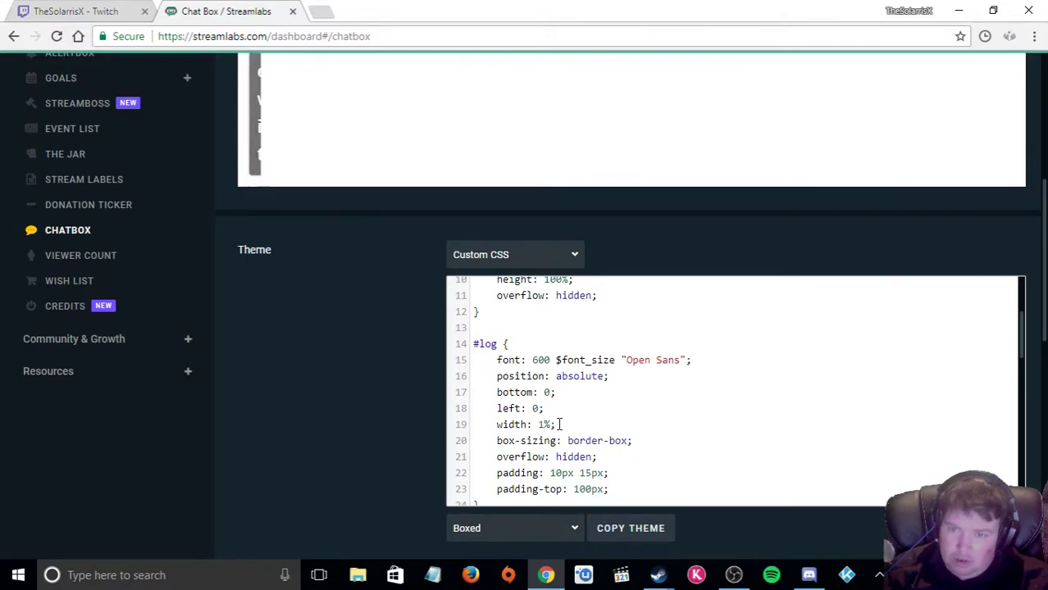
pyautogui.write('2')
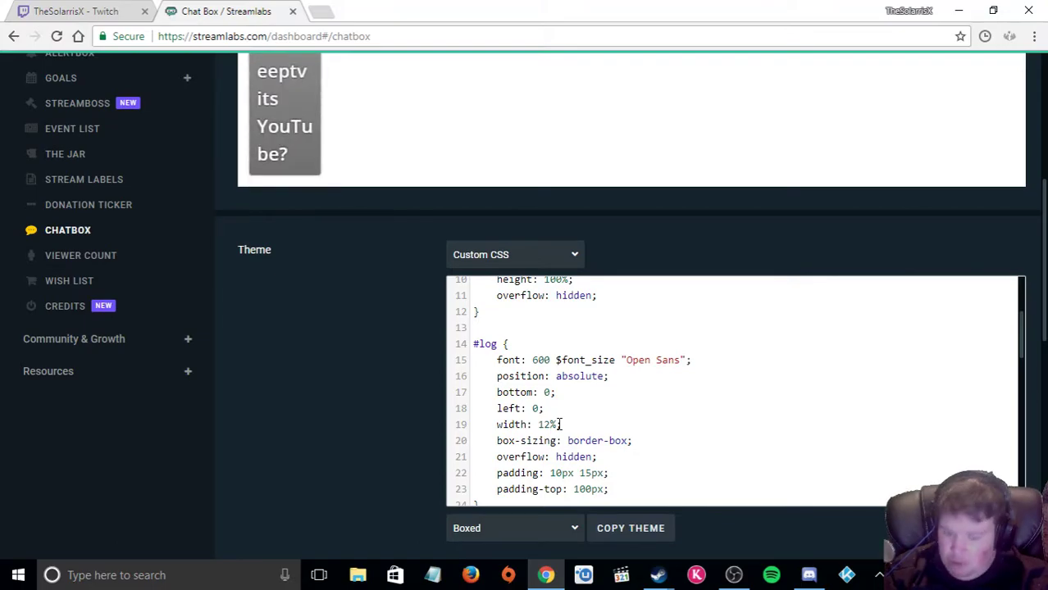
pyautogui.write('00')
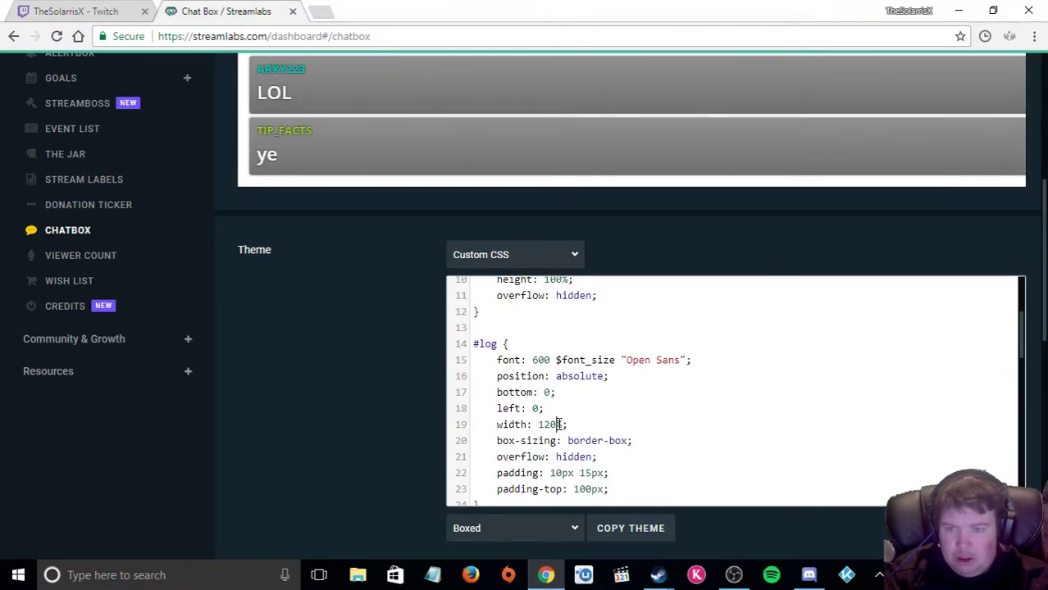
pyautogui.press('BackSpace')
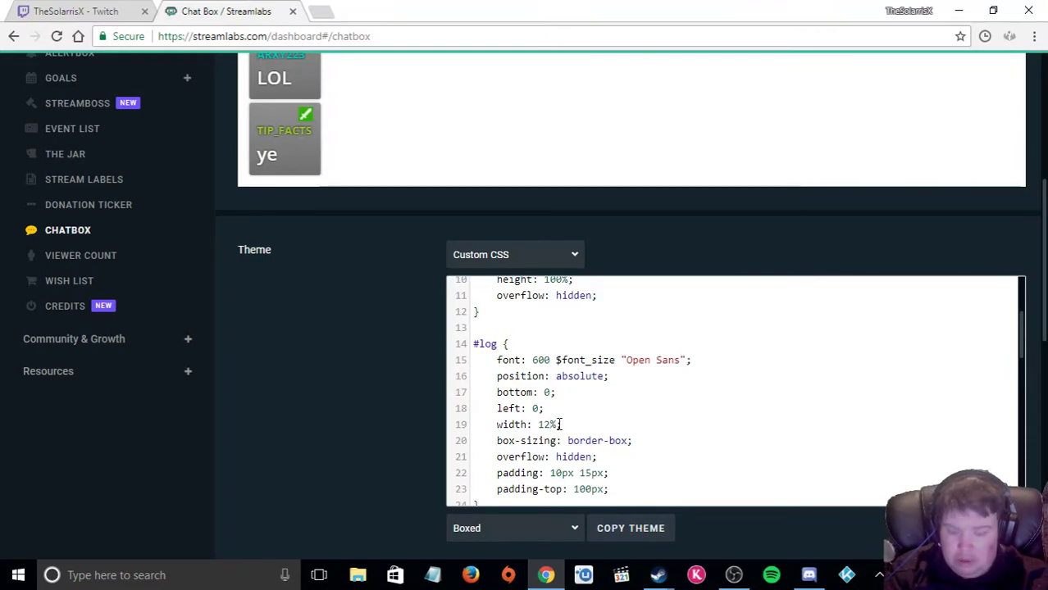
pyautogui.press('BackSpace')
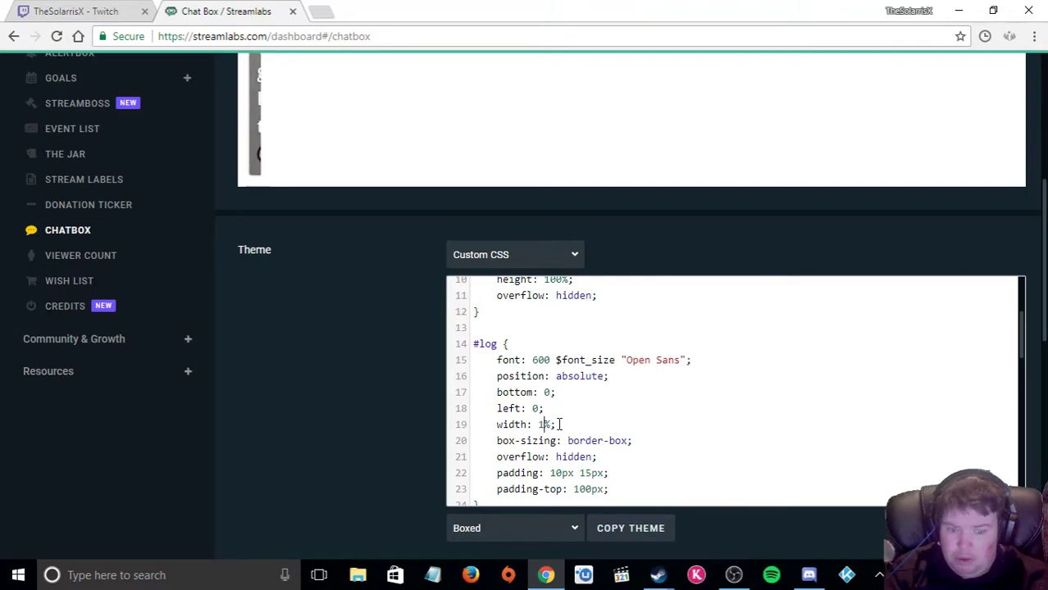
pyautogui.press('BackSpace')
pyautogui.write('6')
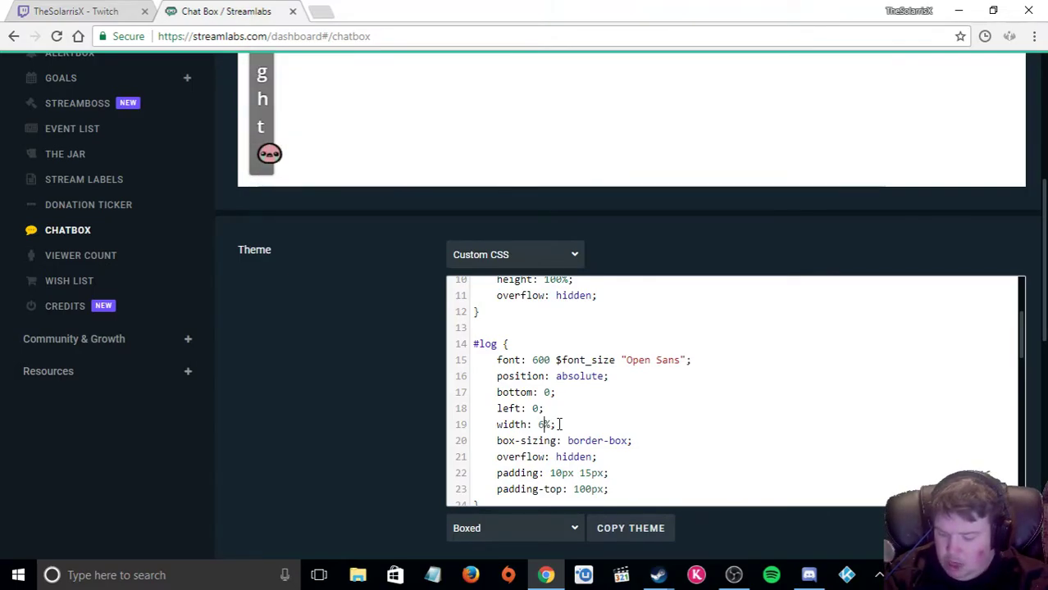
pyautogui.write('0')
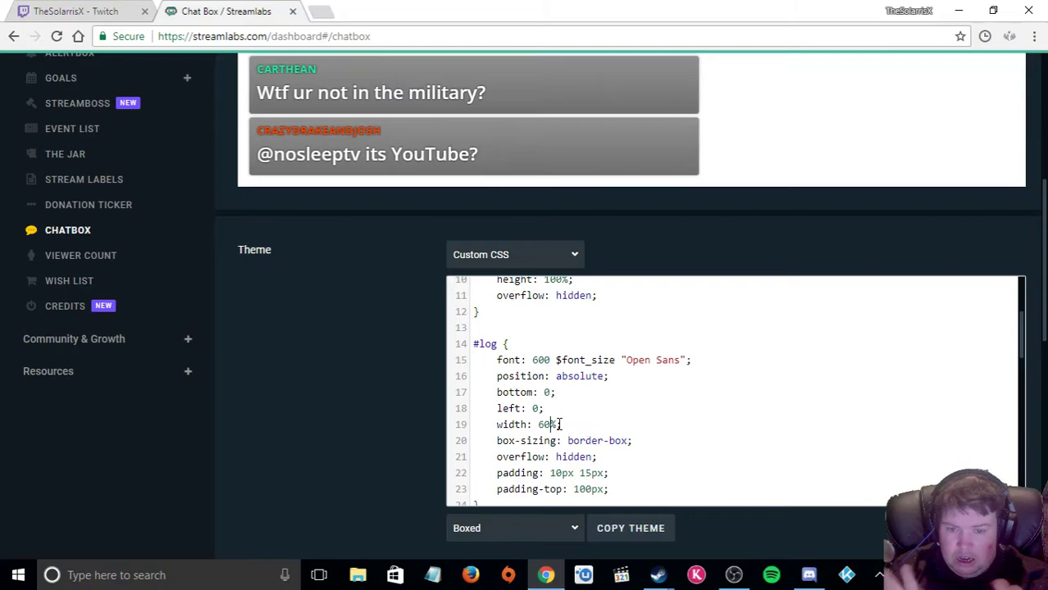
# - Set the #log padding on CSS line 22 to 10px 10px, after trying 1px and 20px
pyautogui.click(561, 474)
pyautogui.press('BackSpace')
pyautogui.press('BackSpace')
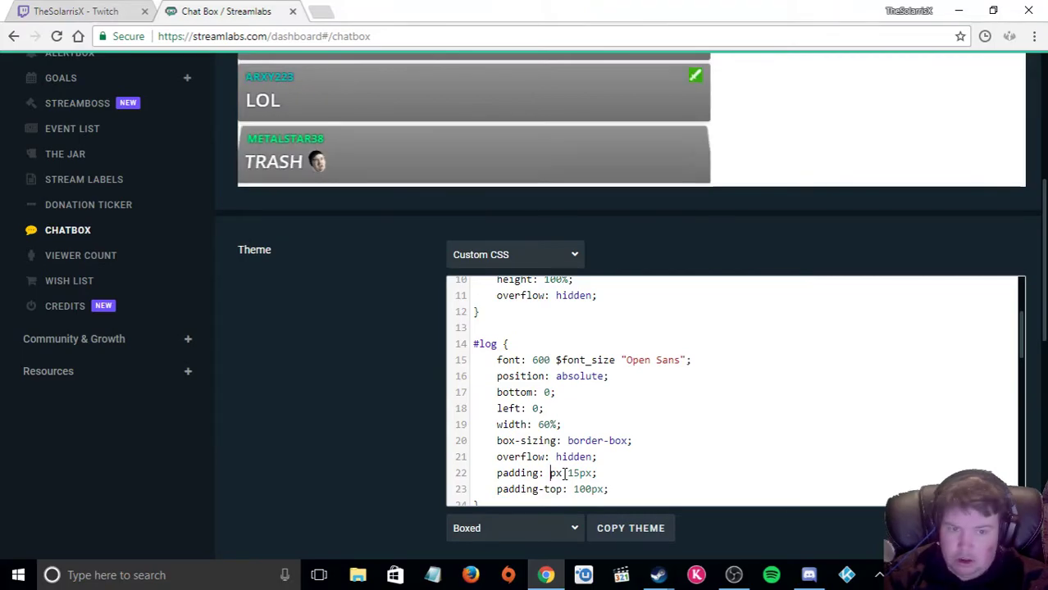
pyautogui.write('1')
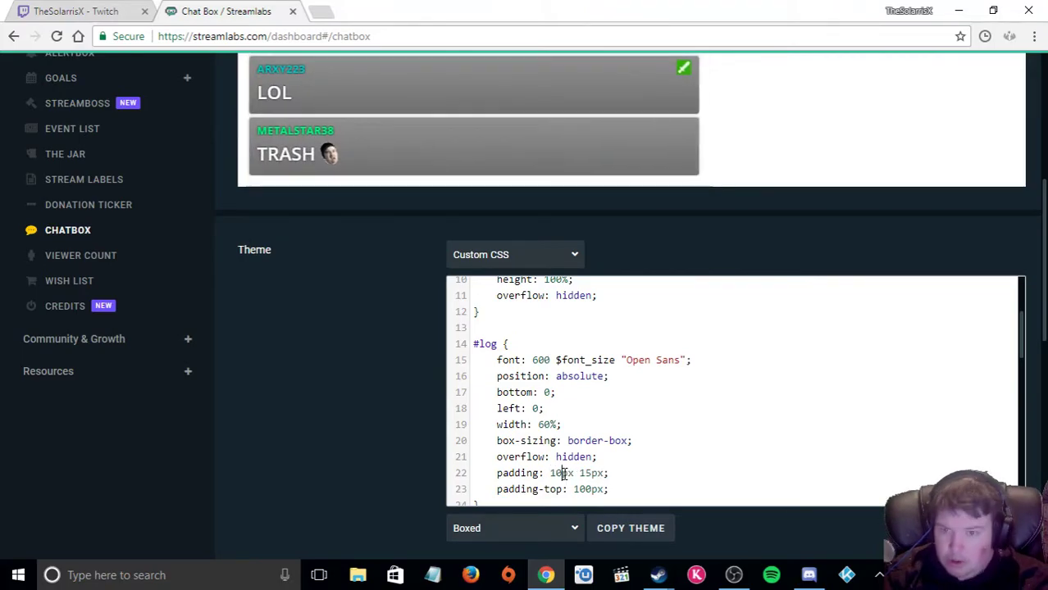
pyautogui.press('BackSpace')
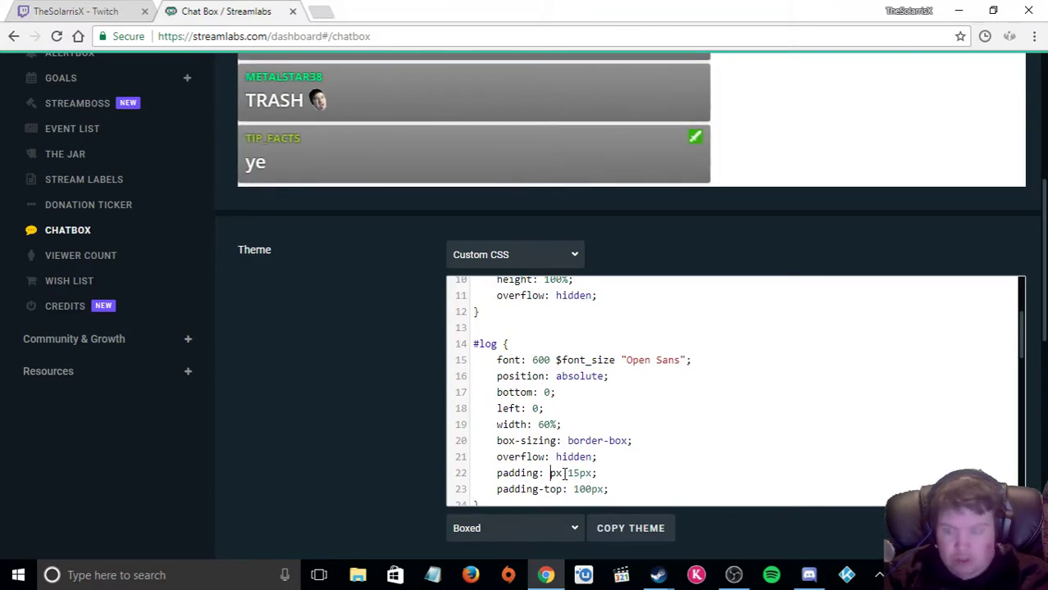
pyautogui.write('20')
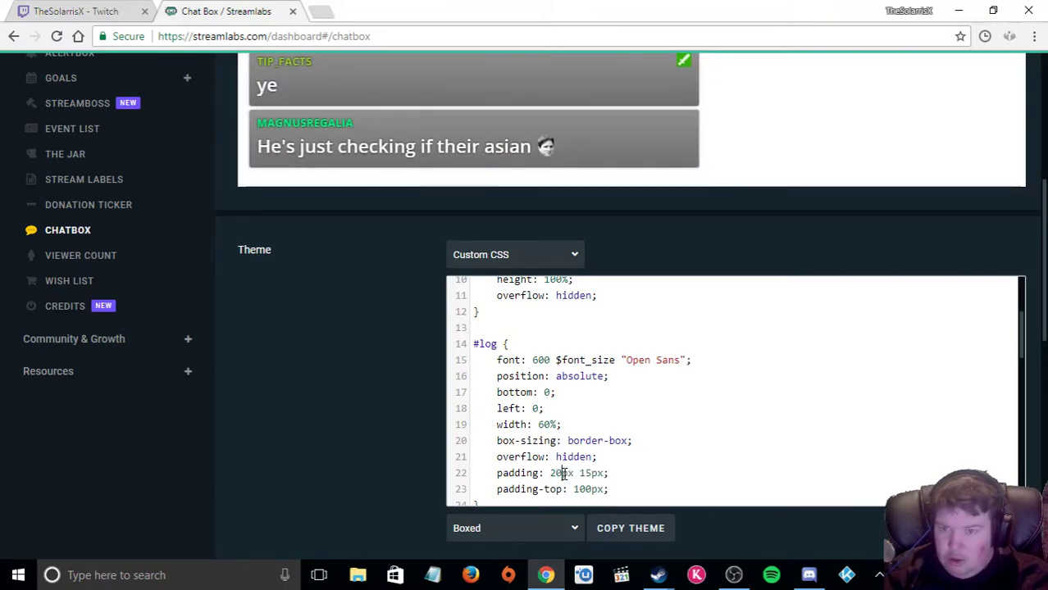
pyautogui.press('BackSpace')
pyautogui.press('BackSpace')
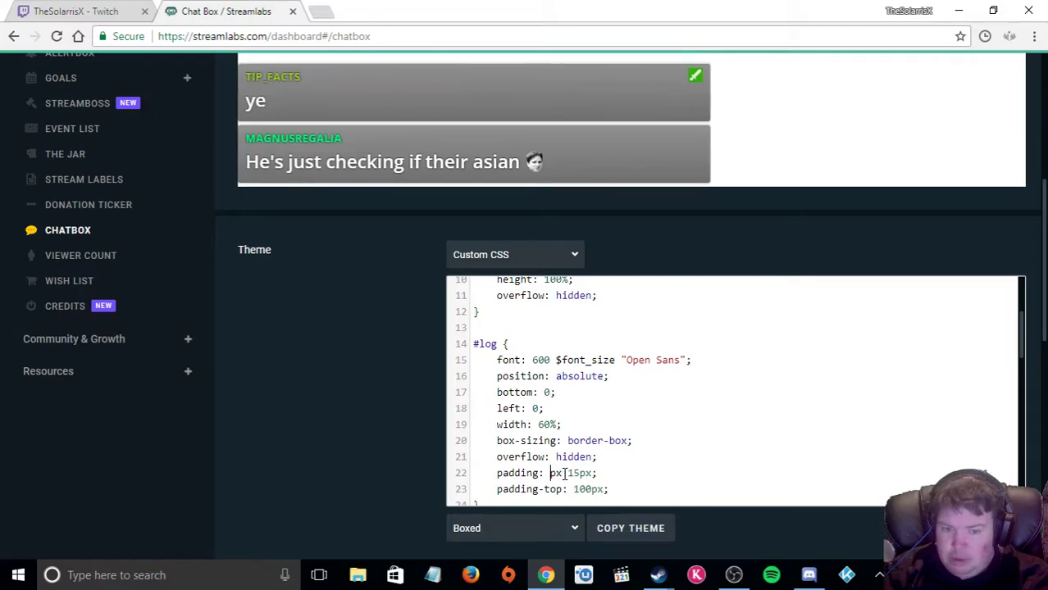
pyautogui.write('1')
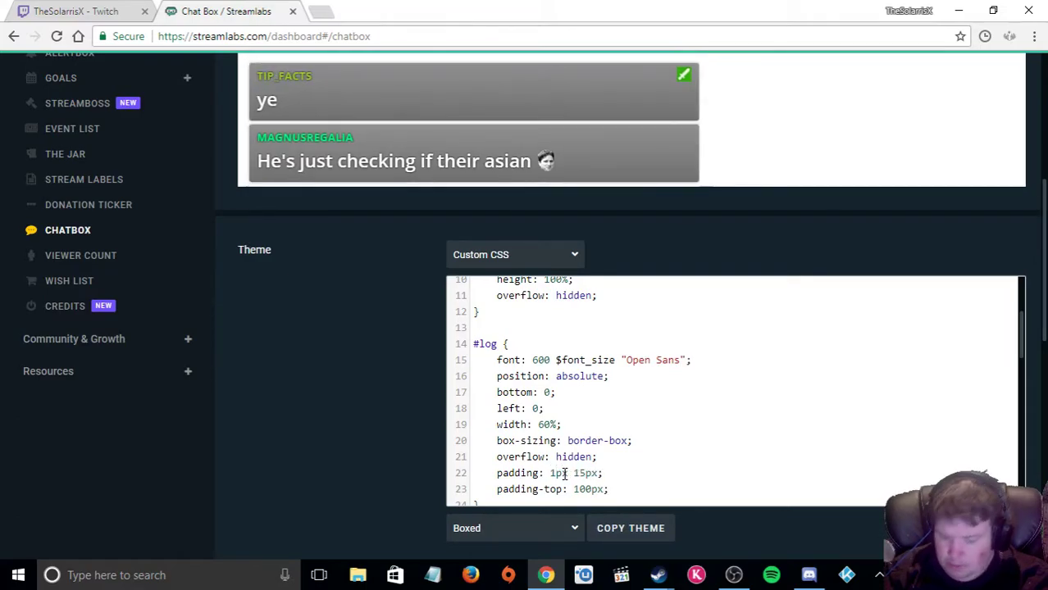
pyautogui.write('0')
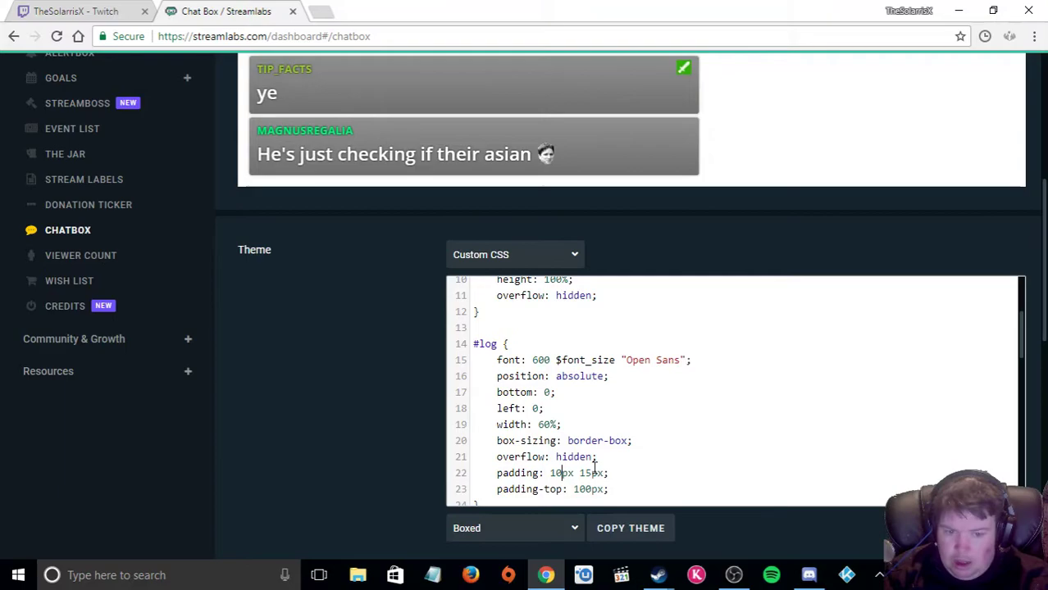
pyautogui.click(594, 473)
pyautogui.press('BackSpace')
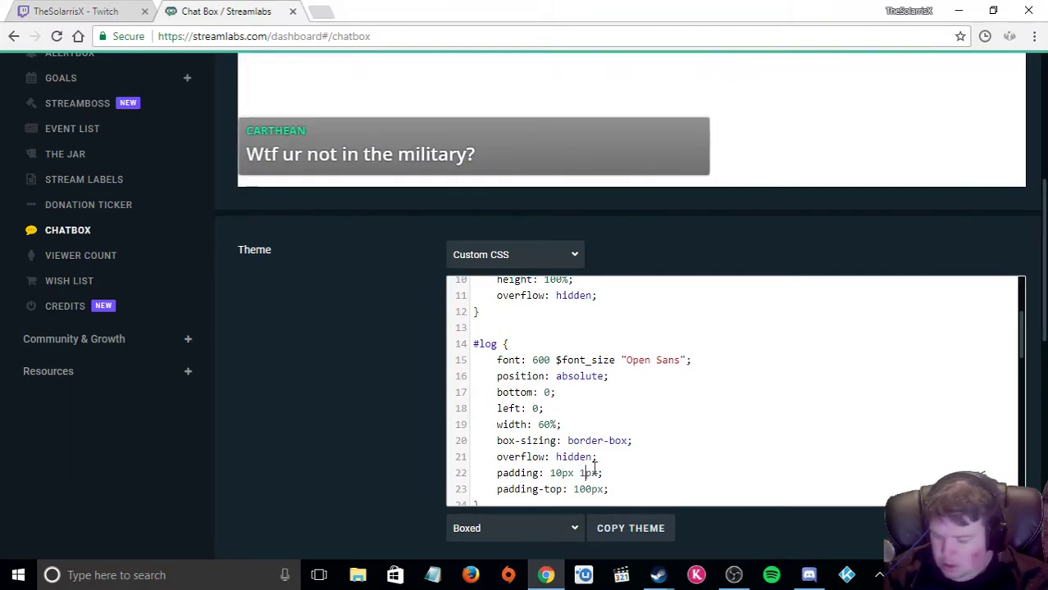
pyautogui.write('0')
pyautogui.scroll(-1, 594, 467)
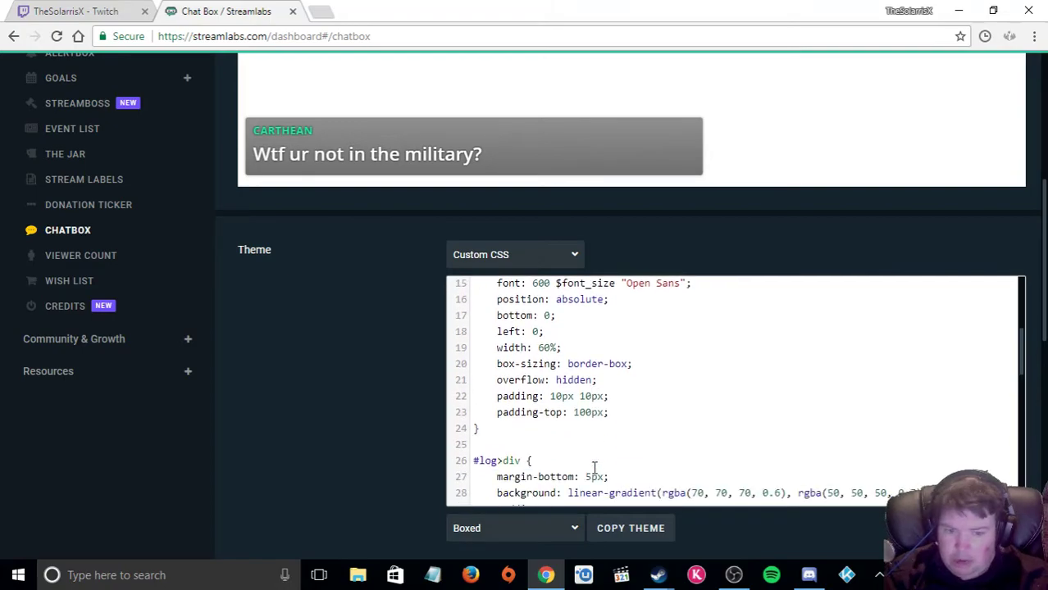
pyautogui.click(587, 424)
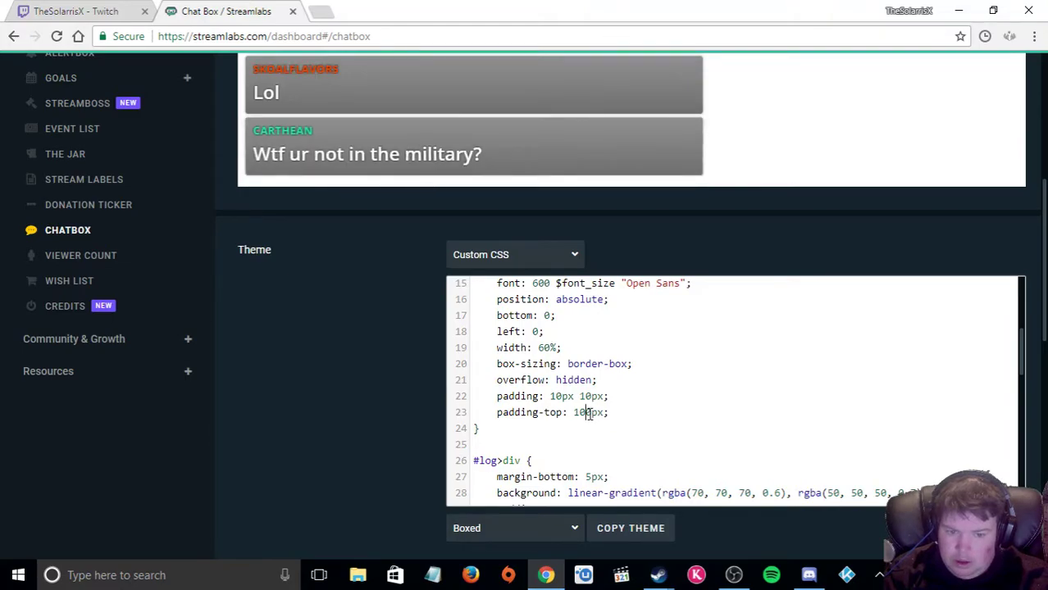
pyautogui.write('0')
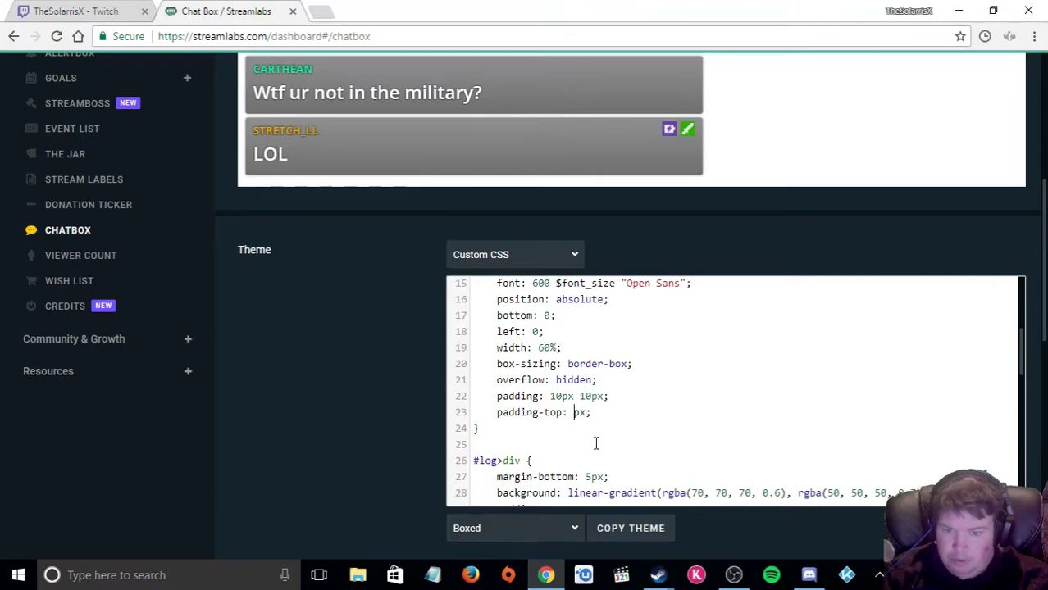
pyautogui.write('3')
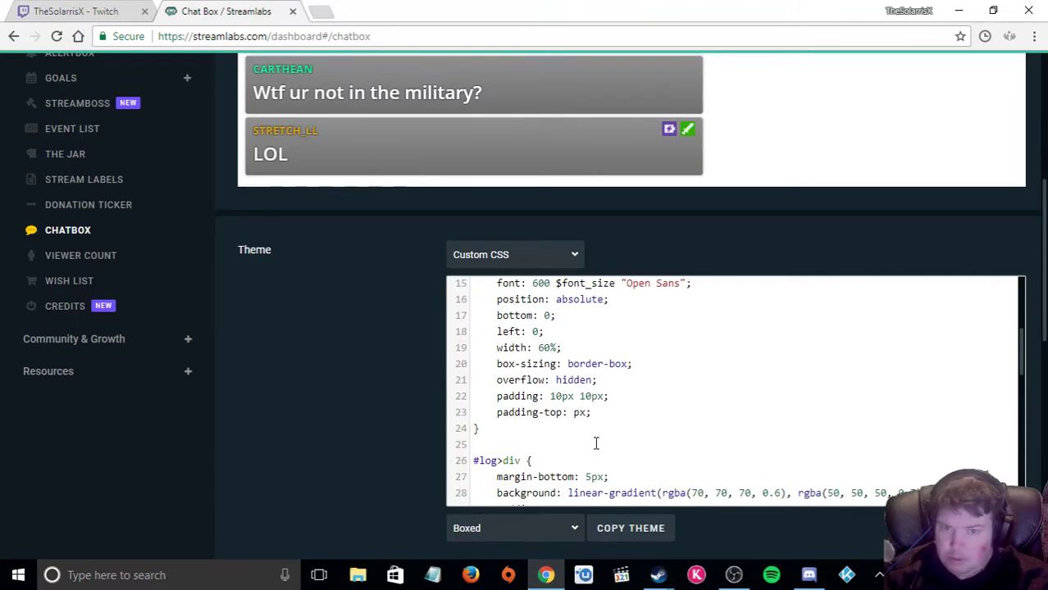
pyautogui.scroll(3, 424, 394)
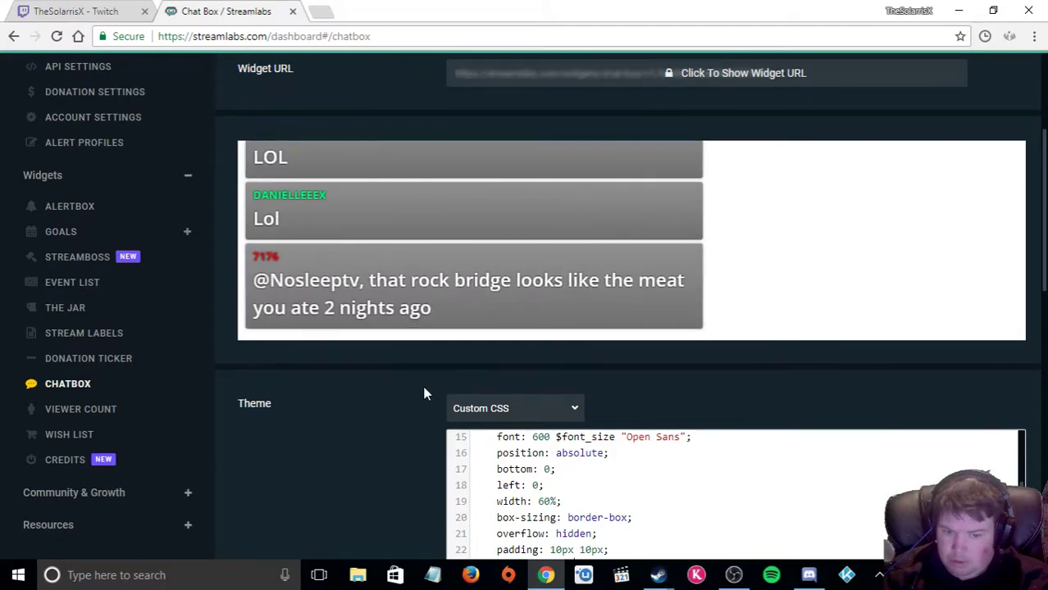
pyautogui.scroll(-2, 440, 362)
pyautogui.scroll(1, 441, 362)
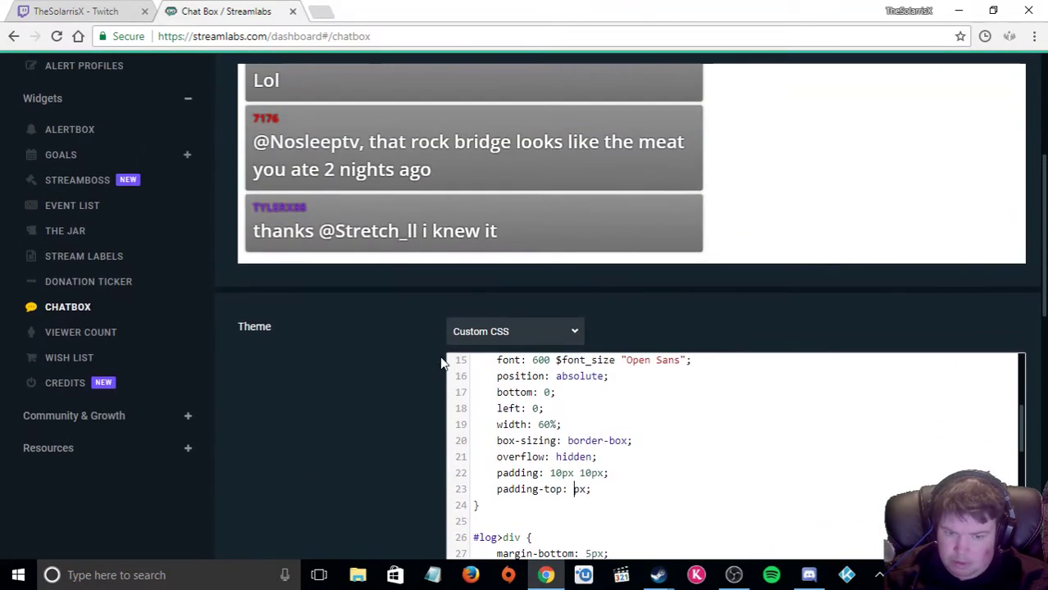
pyautogui.scroll(1, 441, 362)
pyautogui.write('100')
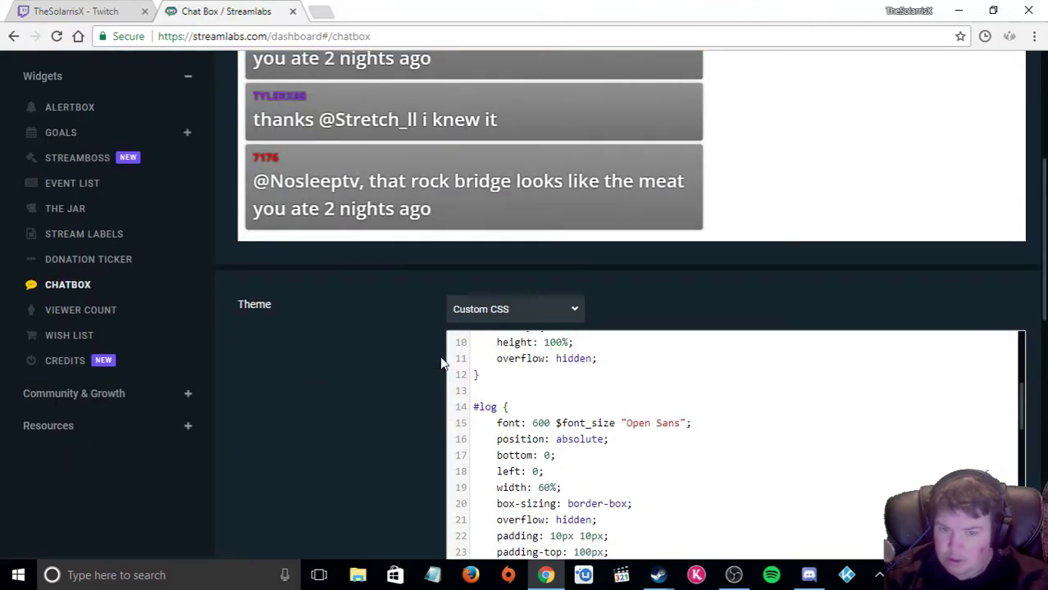
pyautogui.scroll(1, 443, 361)
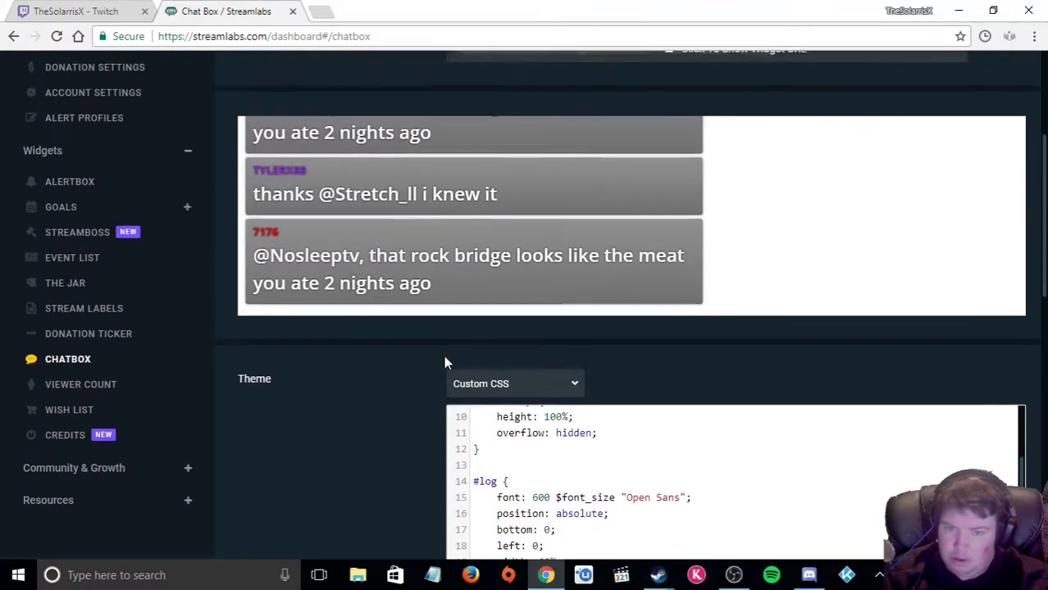
pyautogui.scroll(1, 444, 360)
pyautogui.scroll(-3, 444, 360)
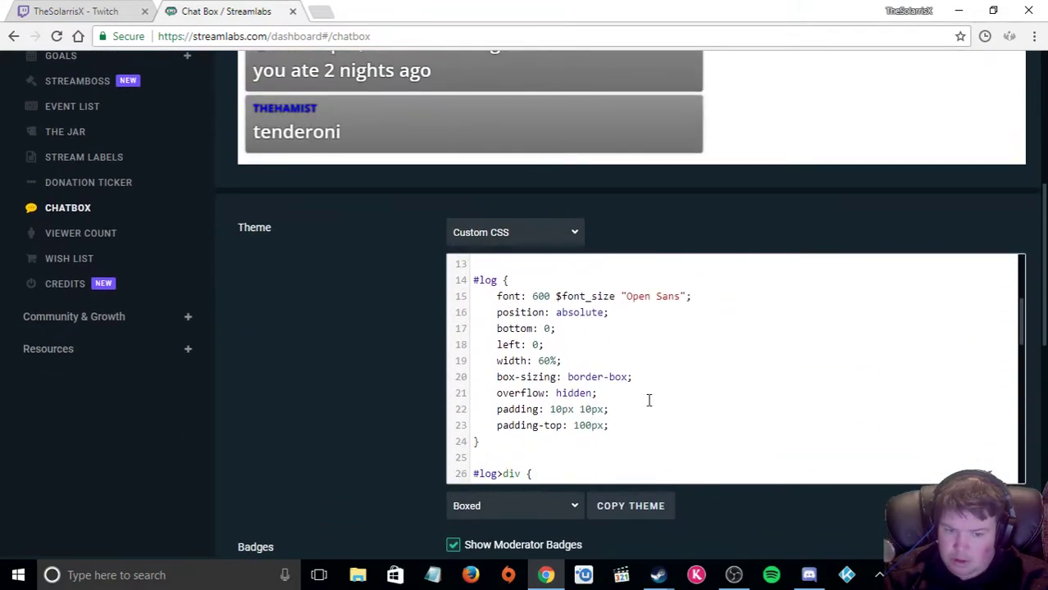
pyautogui.scroll(-2, 648, 401)
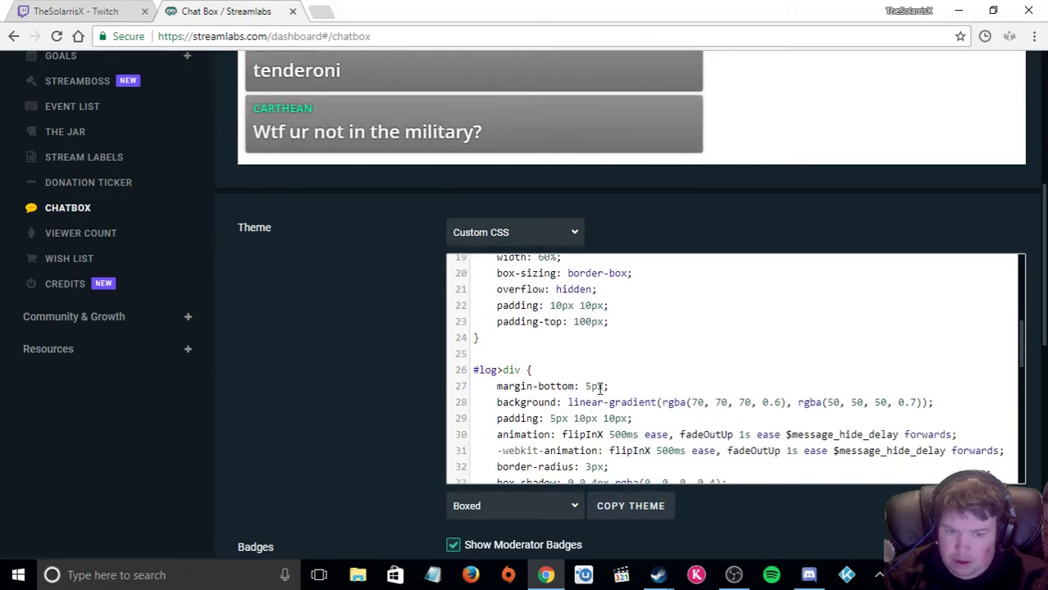
# - Try #log>div margin-bottom values 1000px, 10px, 1px, 30px and 15px, ending at 5px
pyautogui.press('BackSpace')
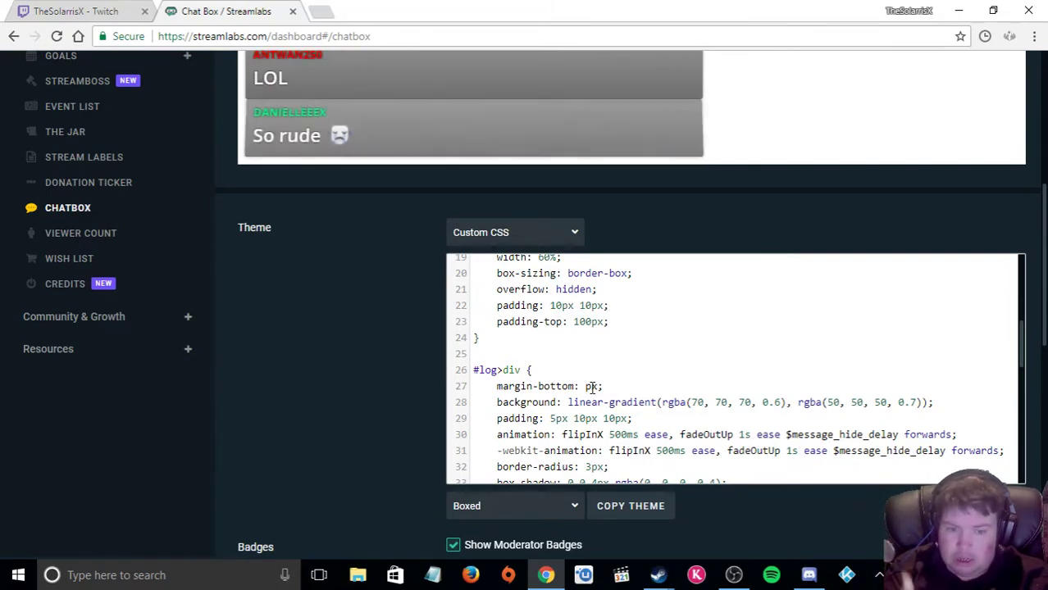
pyautogui.write('1')
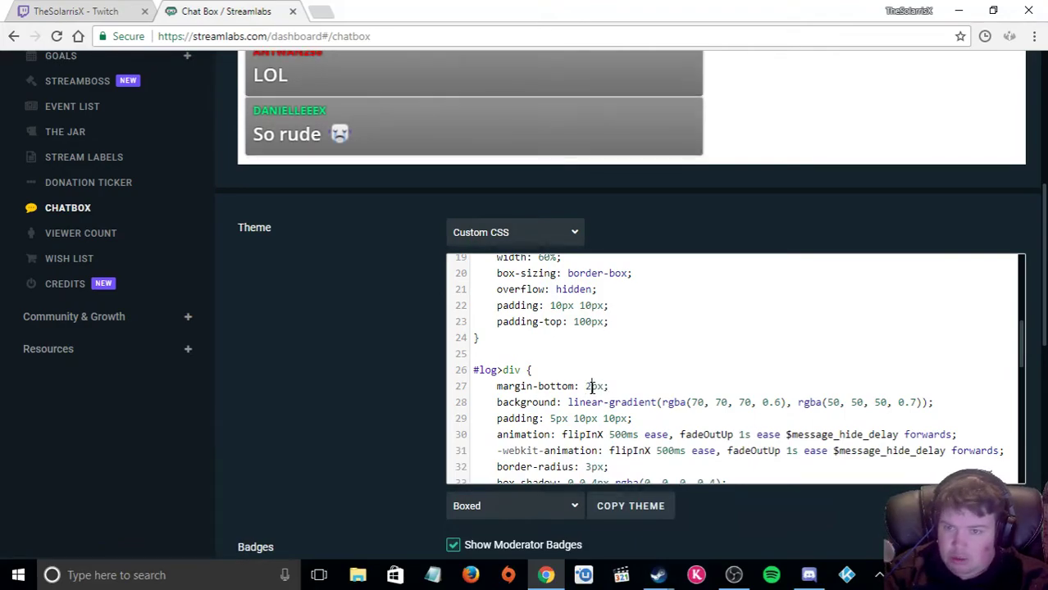
pyautogui.write('4')
pyautogui.press('BackSpace')
pyautogui.write('1')
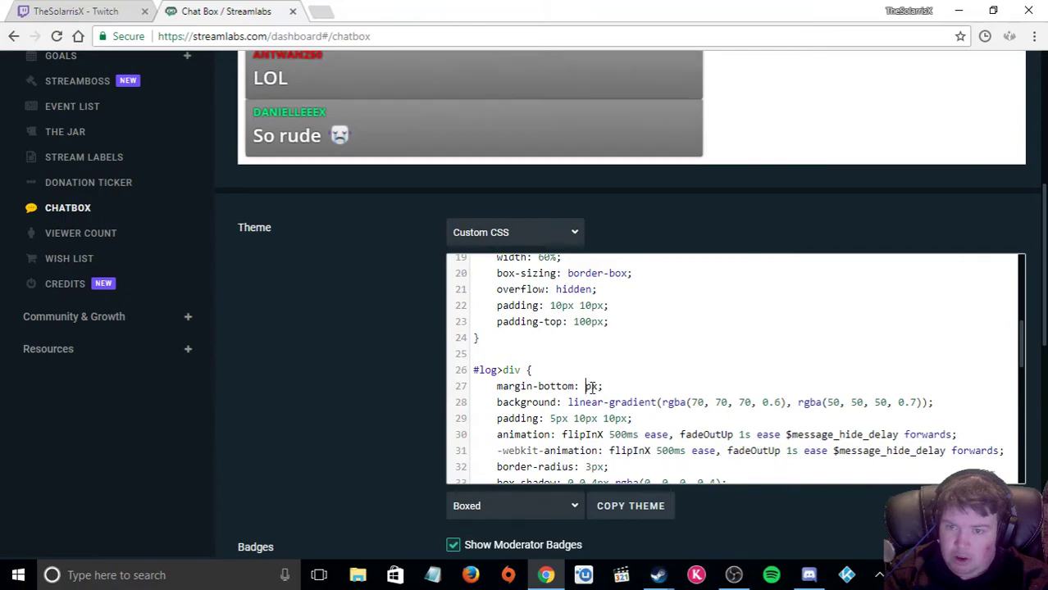
pyautogui.write('0')
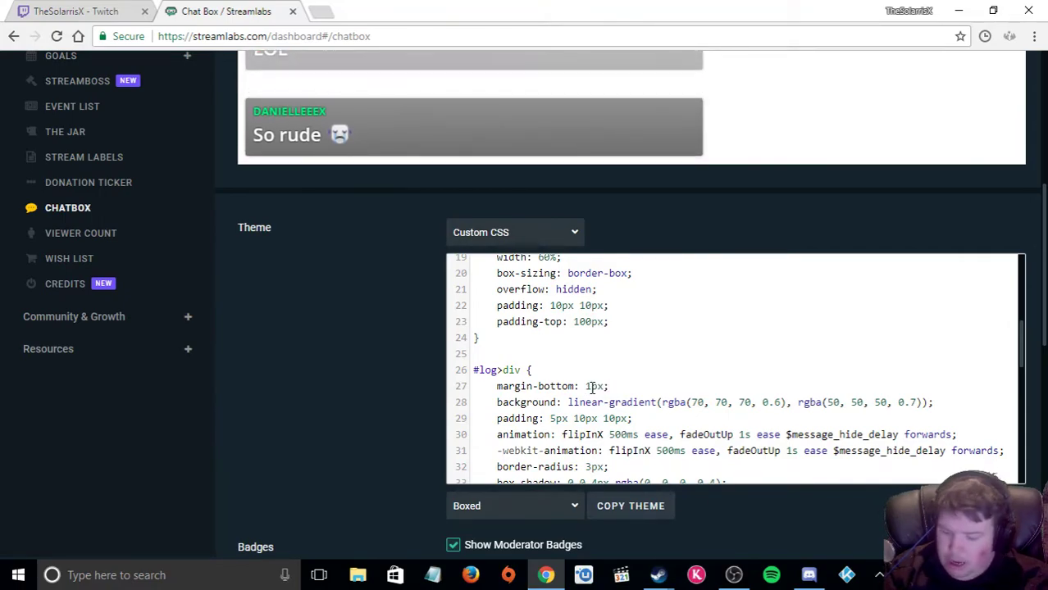
pyautogui.write('0')
pyautogui.scroll(2, 326, 349)
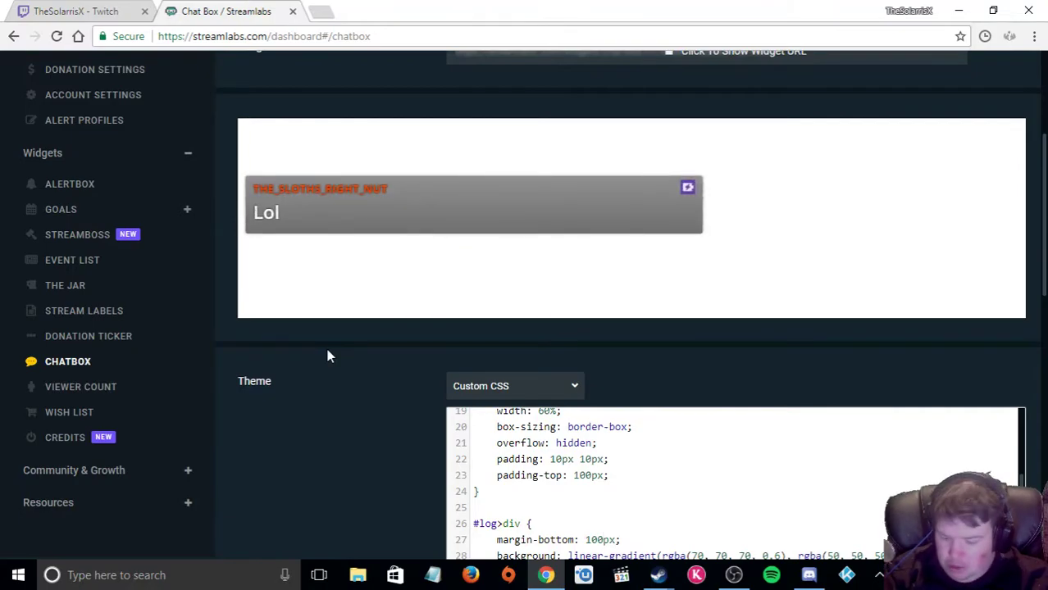
pyautogui.write('0')
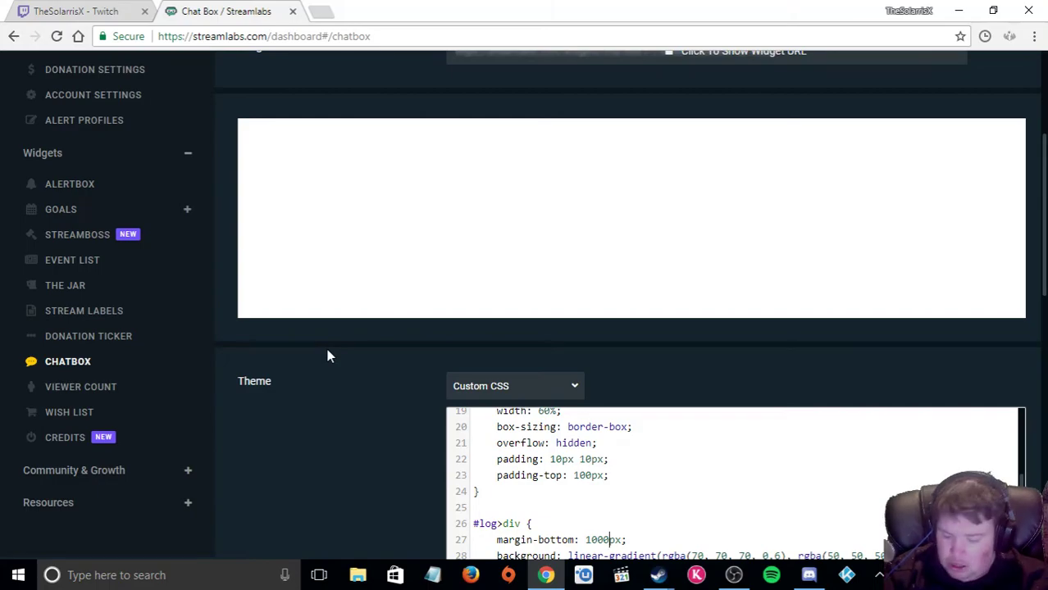
pyautogui.press('BackSpace')
pyautogui.press('BackSpace')
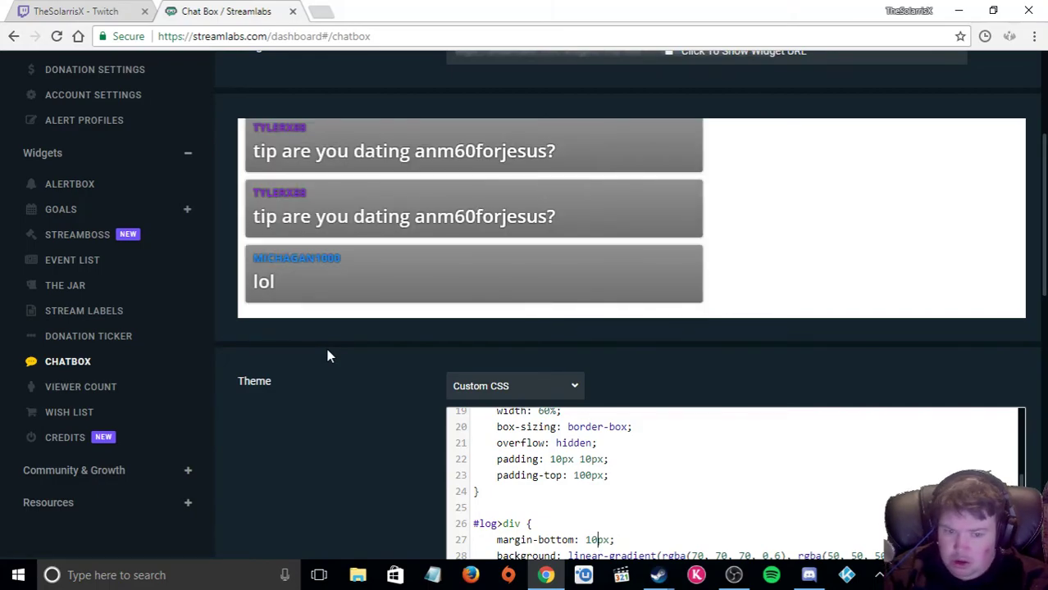
pyautogui.press('BackSpace')
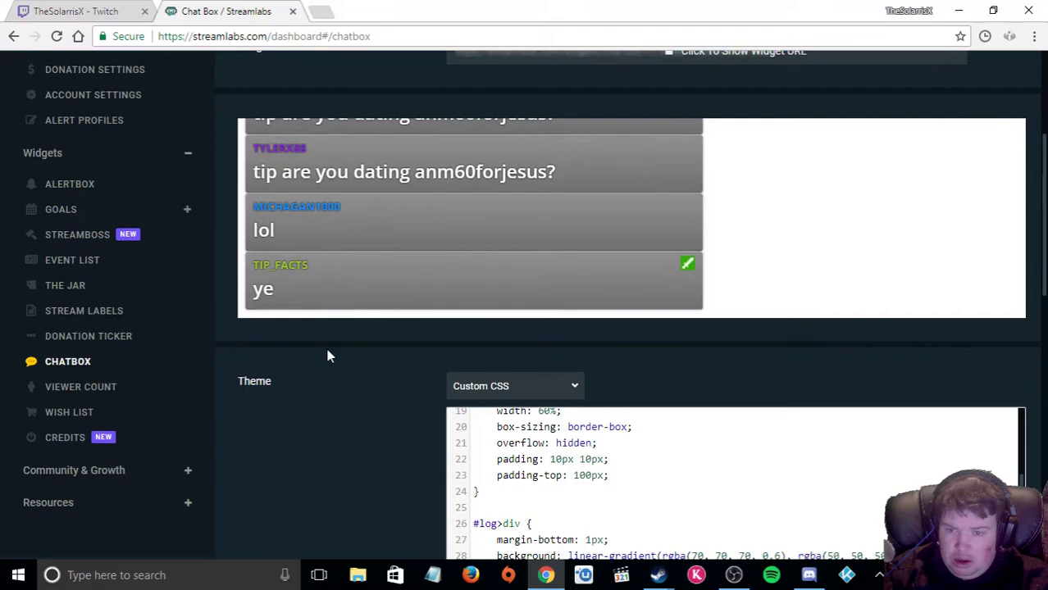
pyautogui.press('BackSpace')
pyautogui.write('30')
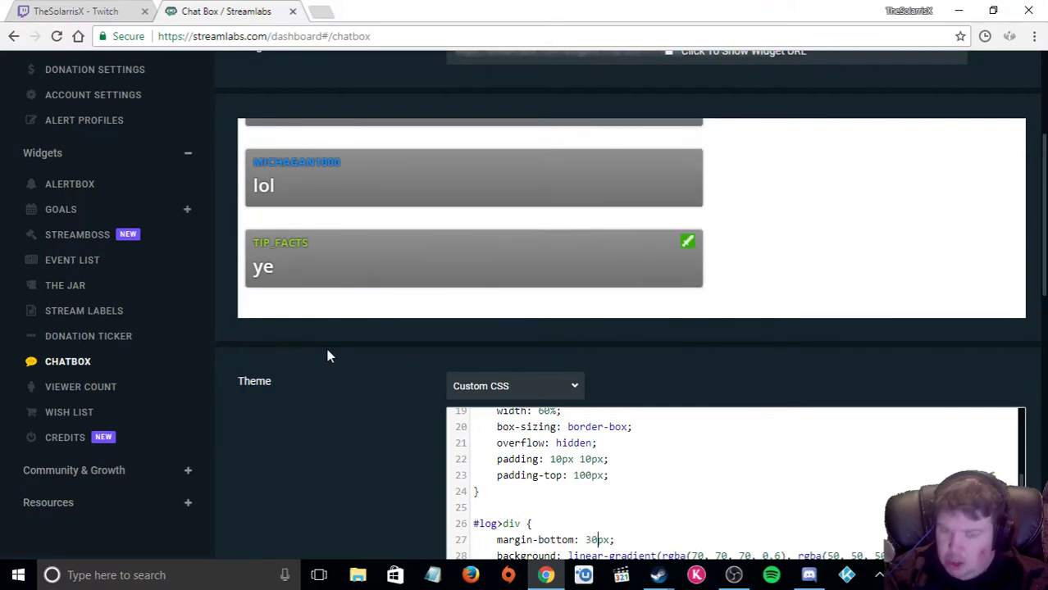
pyautogui.press('BackSpace')
pyautogui.press('BackSpace')
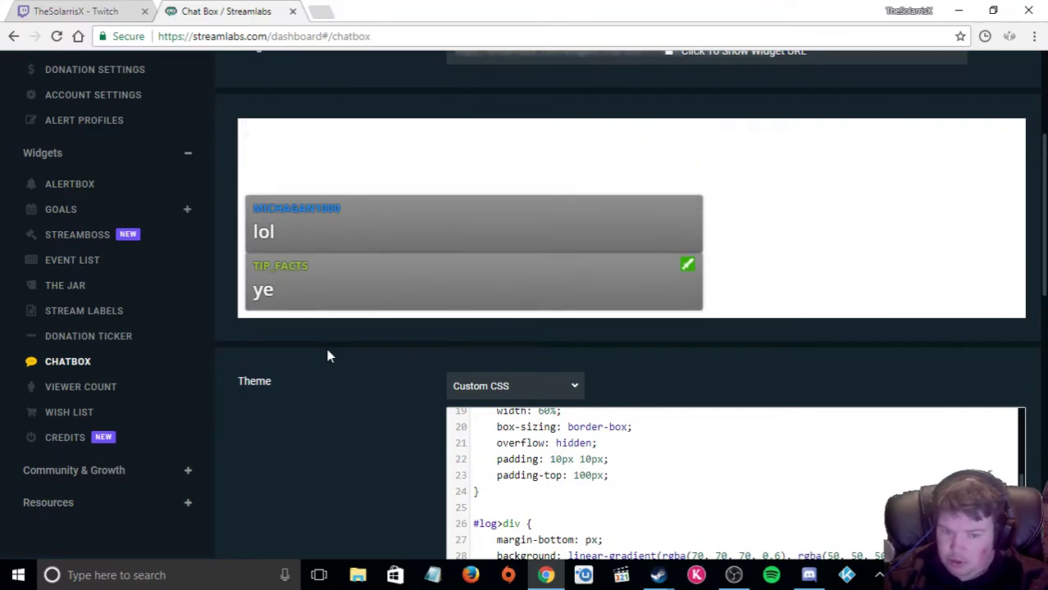
pyautogui.write('15')
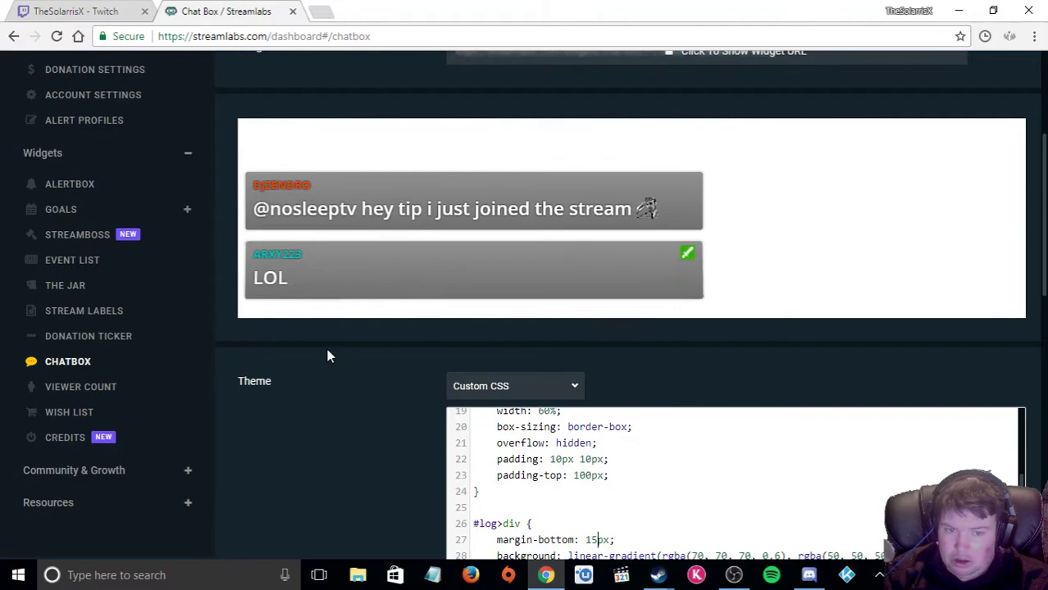
pyautogui.press('BackSpace')
pyautogui.press('BackSpace')
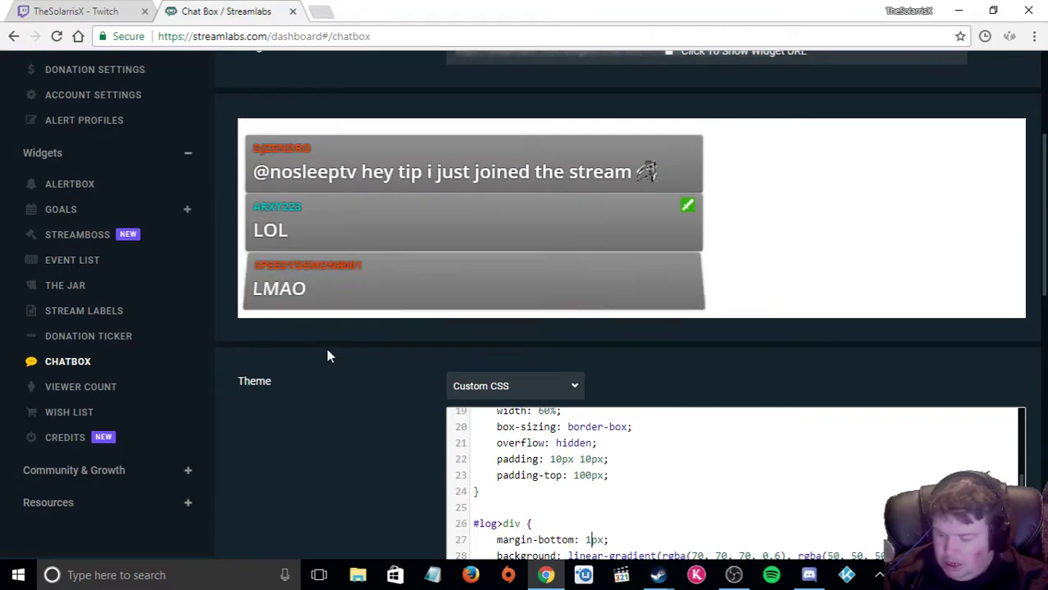
pyautogui.write('5')
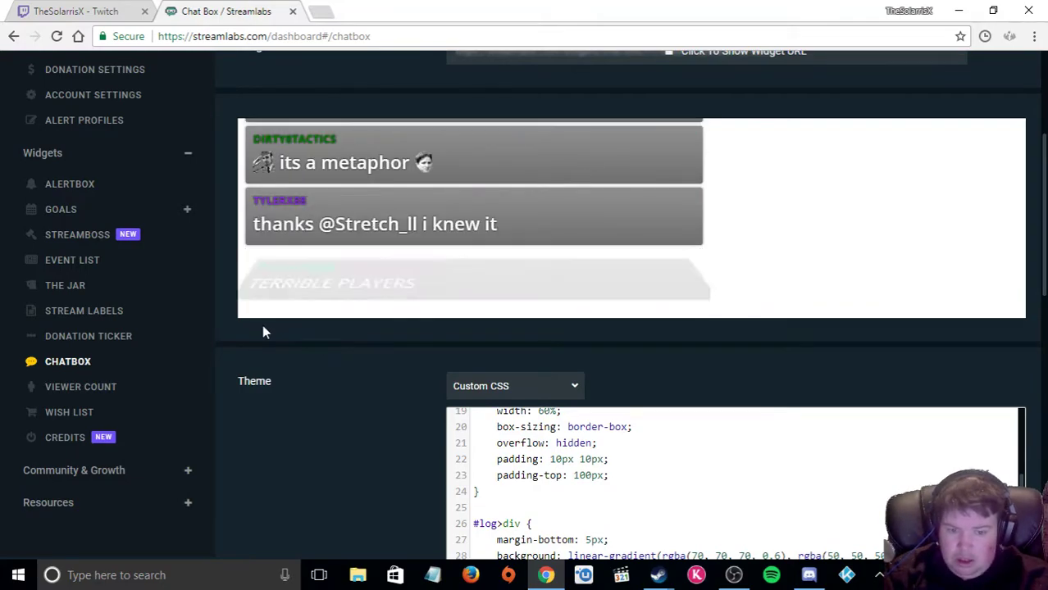
pyautogui.scroll(-2, 300, 375)
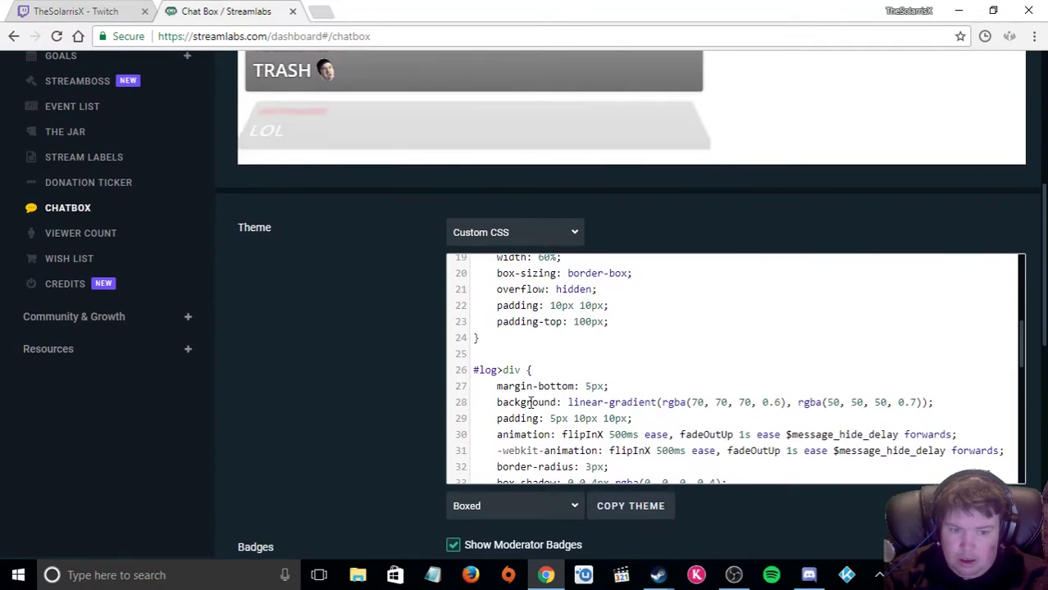
# - Change the first linear-gradient colour on CSS line 28 to rgba(70, 0, 0, 0.6)
pyautogui.click(590, 386)
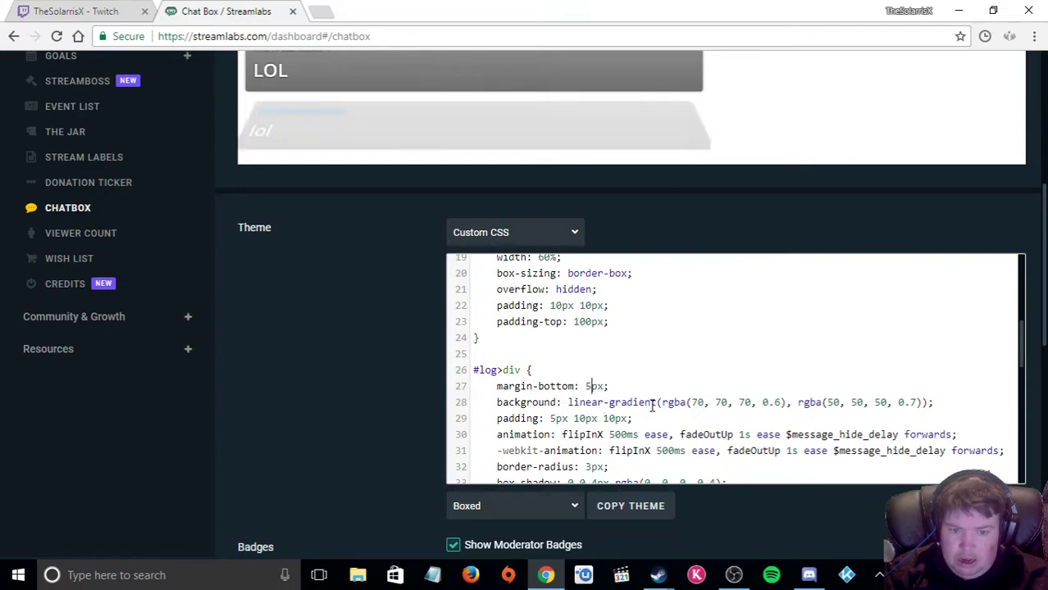
pyautogui.scroll(1, 595, 392)
pyautogui.scroll(-1, 586, 393)
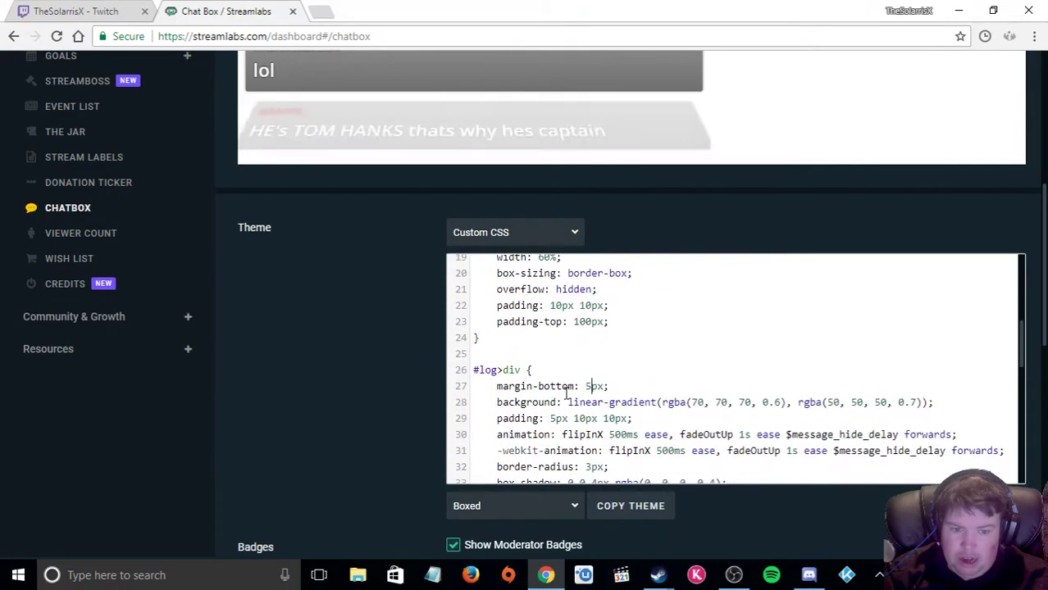
pyautogui.scroll(2, 345, 392)
pyautogui.scroll(-1, 344, 392)
pyautogui.scroll(-1, 345, 391)
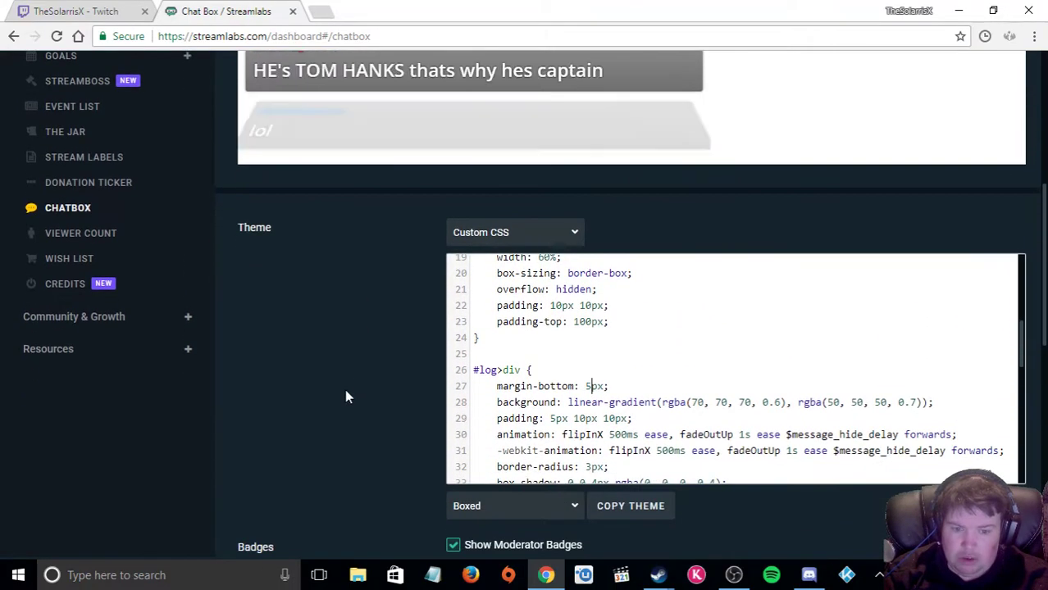
pyautogui.scroll(1, 345, 391)
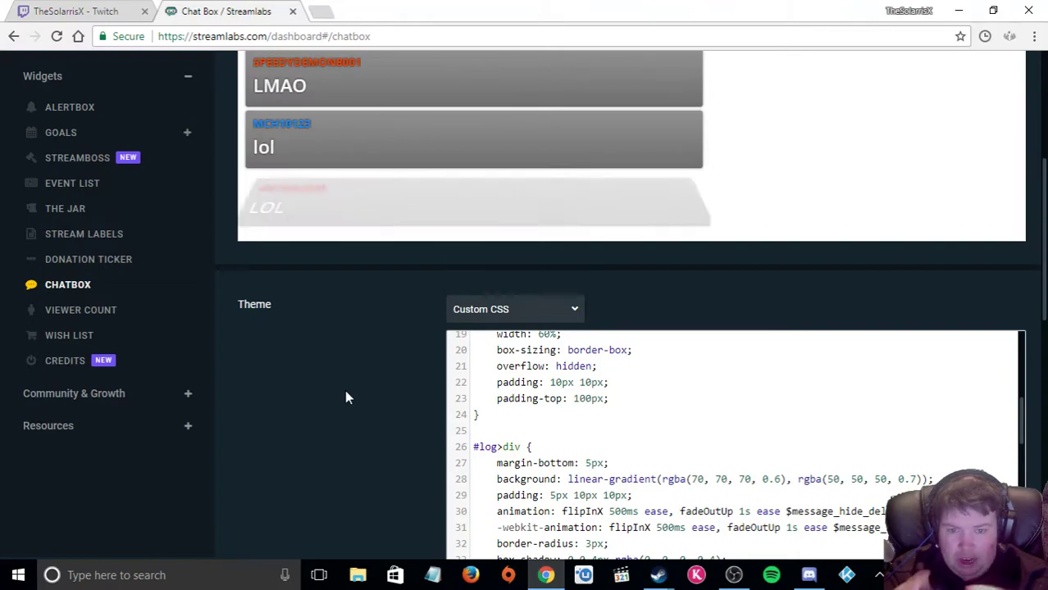
pyautogui.click(697, 480)
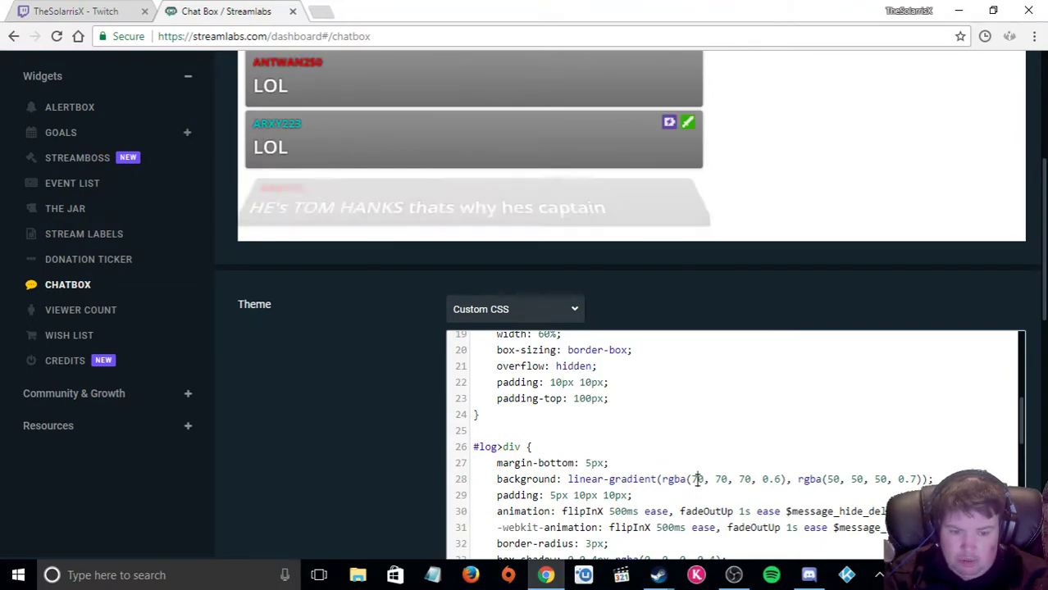
pyautogui.press('BackSpace')
pyautogui.write('5')
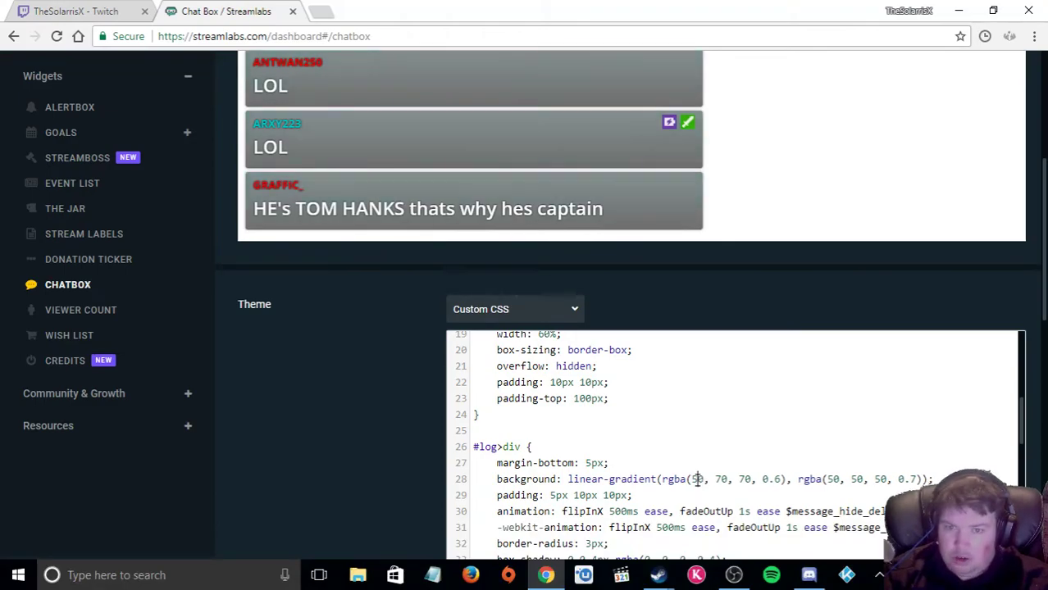
pyautogui.press('BackSpace')
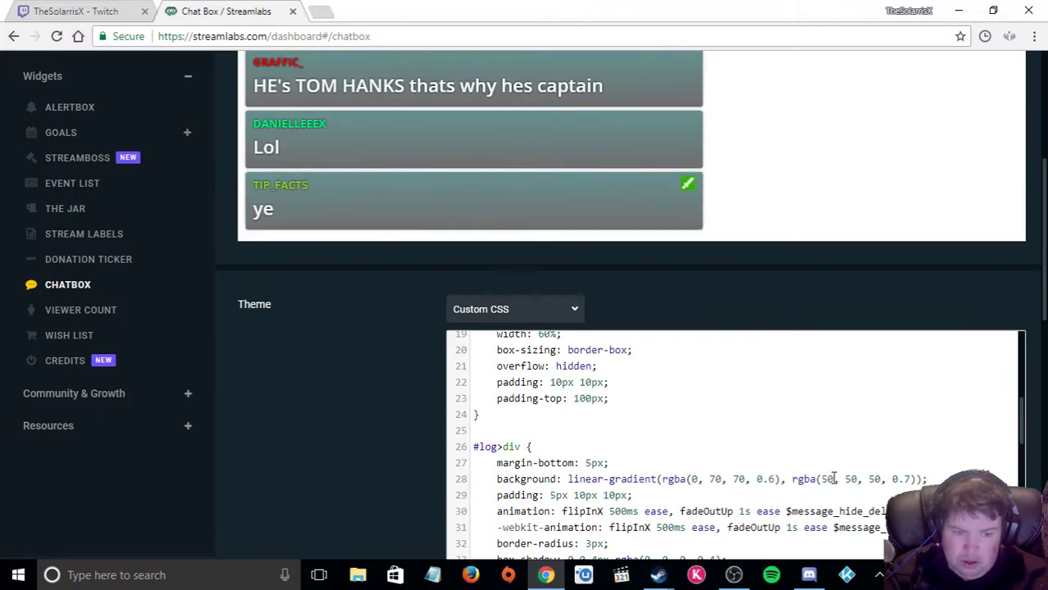
pyautogui.press('BackSpace')
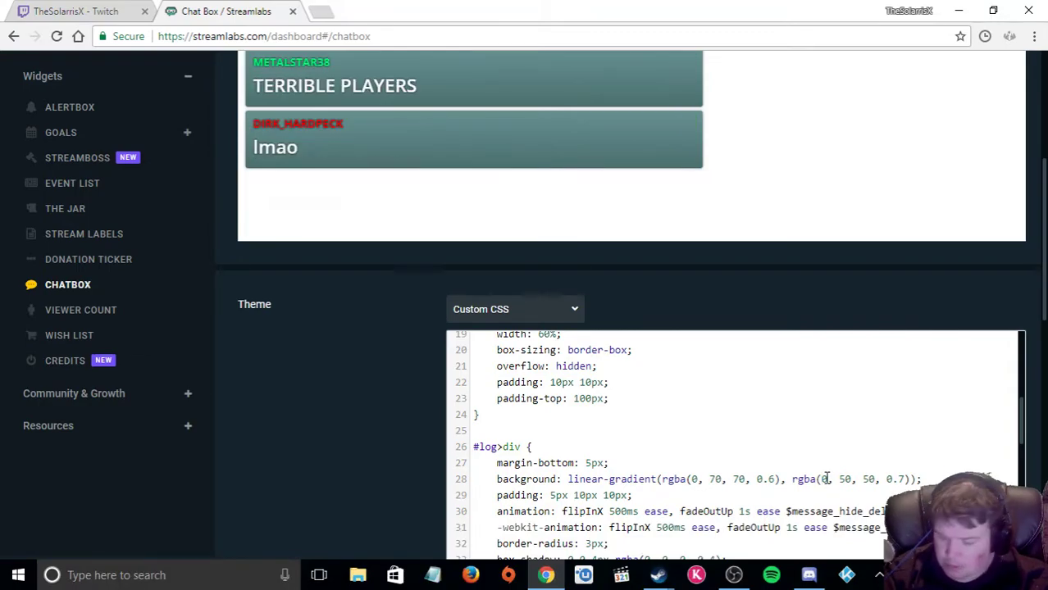
pyautogui.write('5')
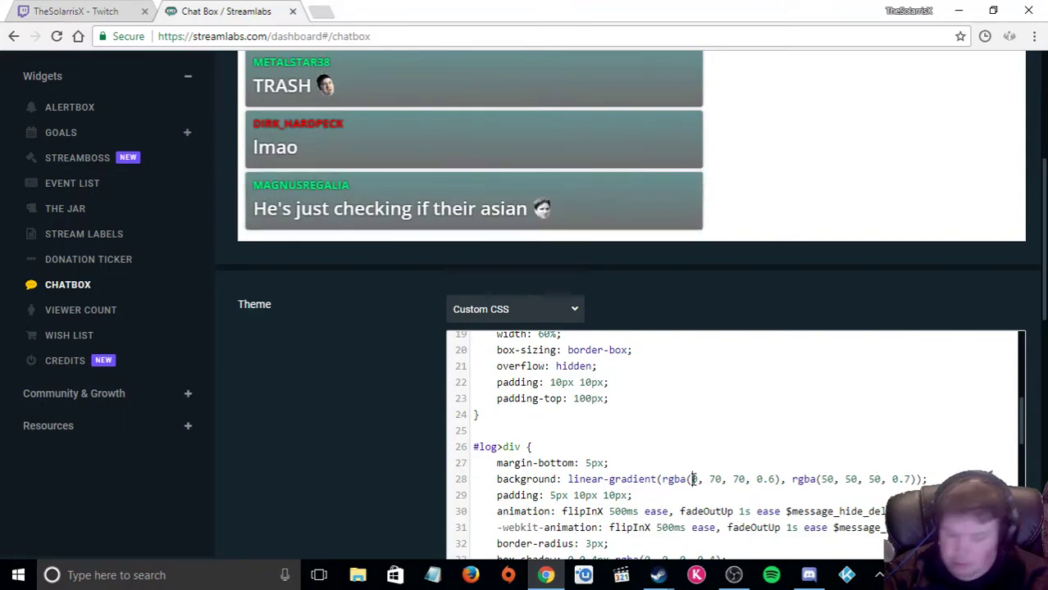
pyautogui.write('70')
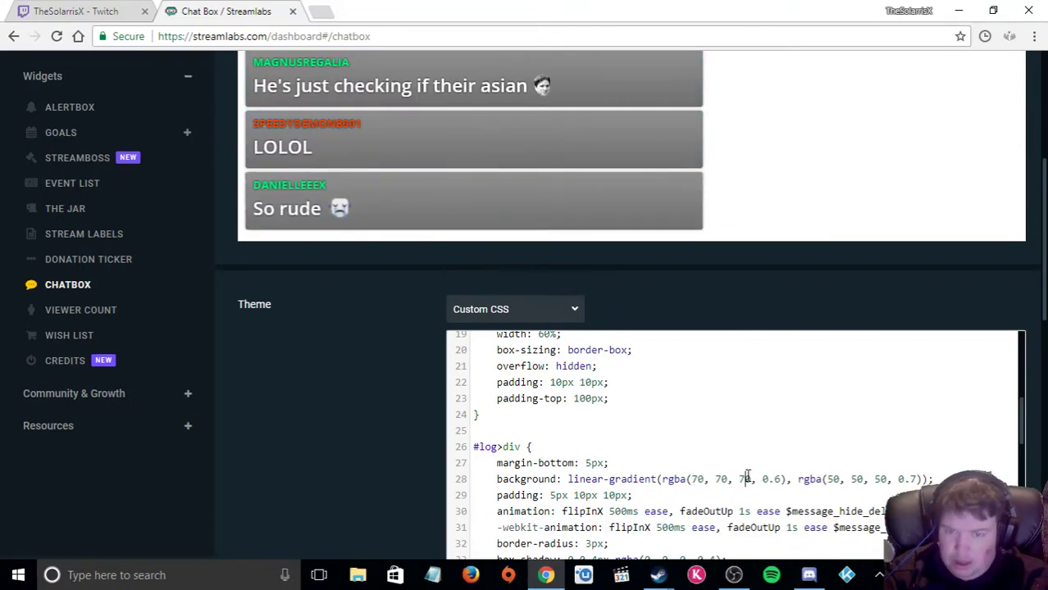
pyautogui.press('BackSpace')
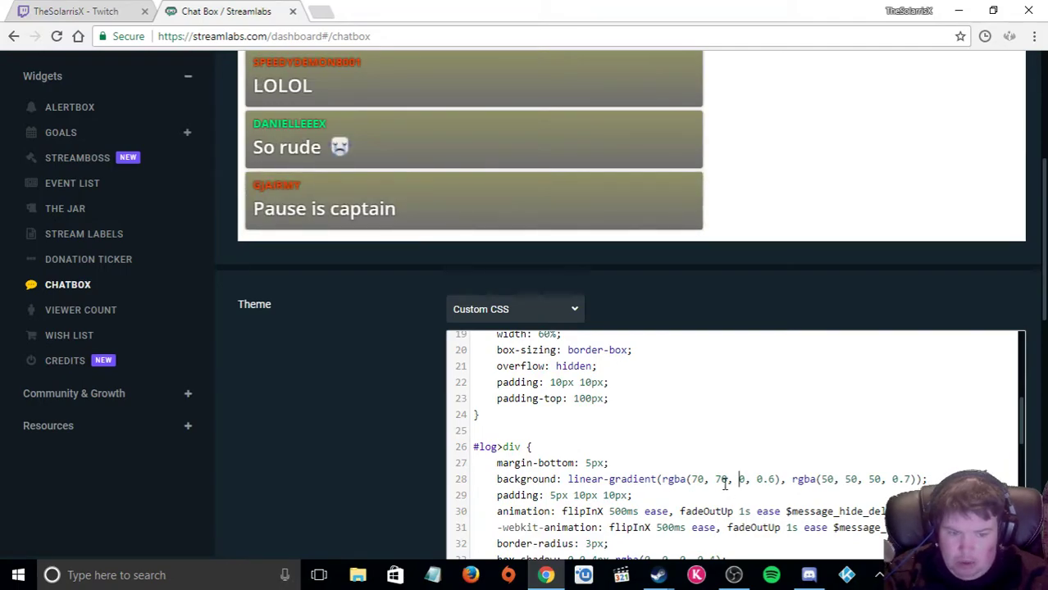
pyautogui.press('BackSpace')
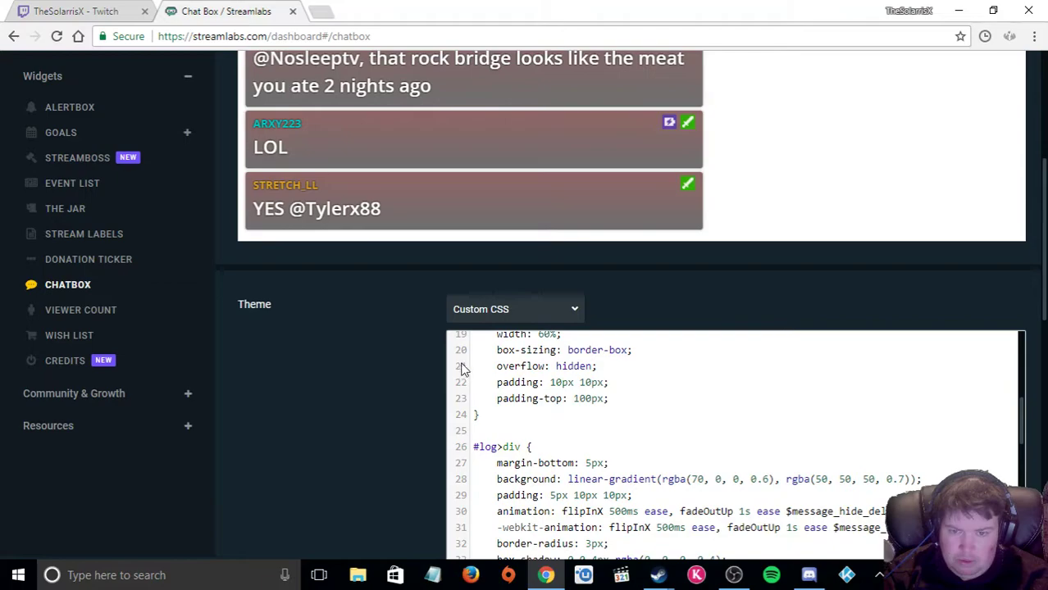
pyautogui.scroll(-2, 464, 373)
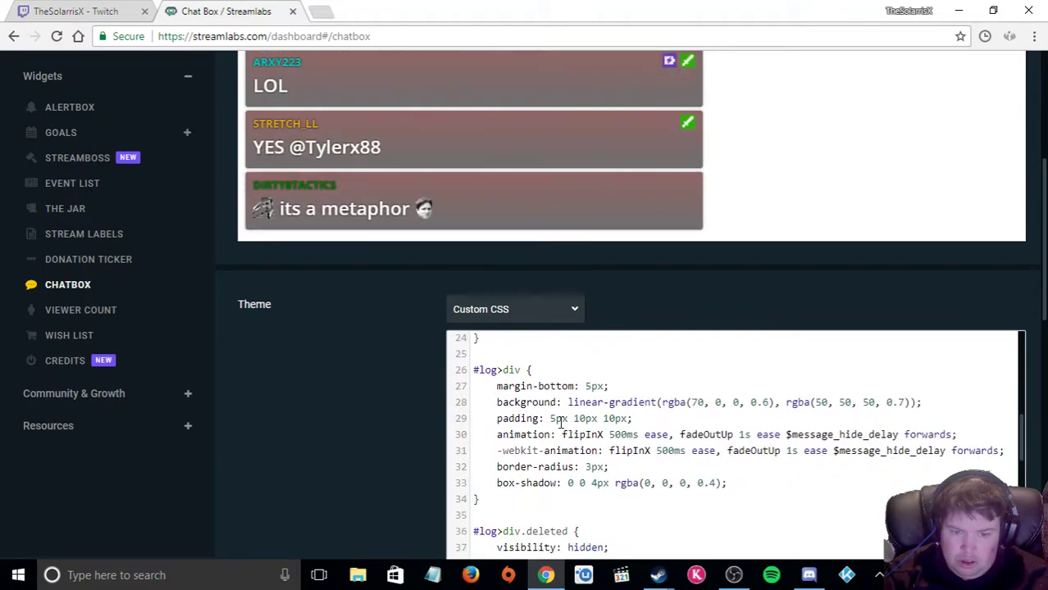
# - Change border-radius on CSS line 32 from 3px to 60px
pyautogui.click(600, 467)
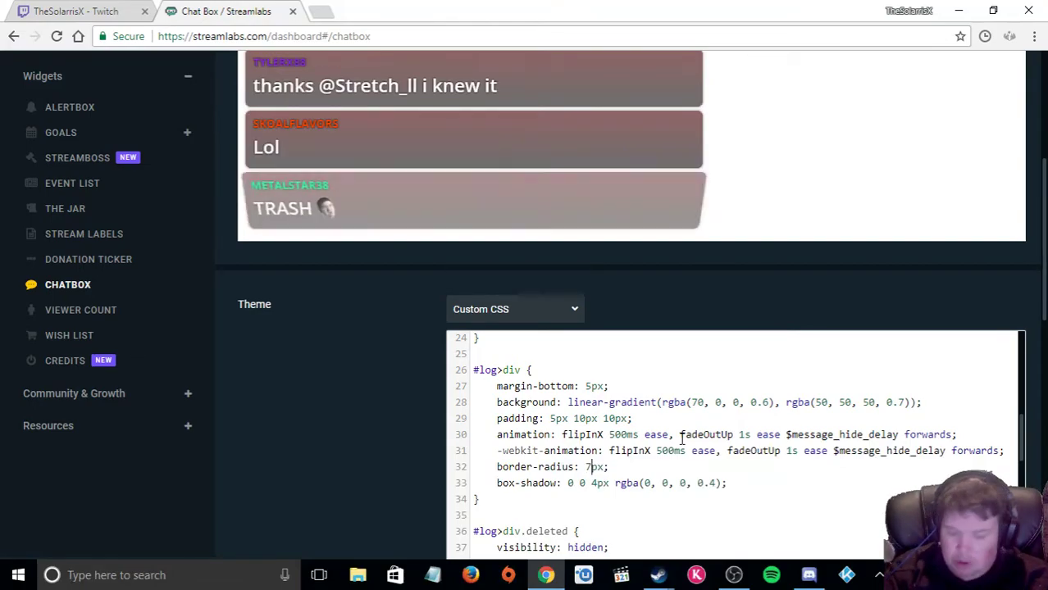
pyautogui.write('0')
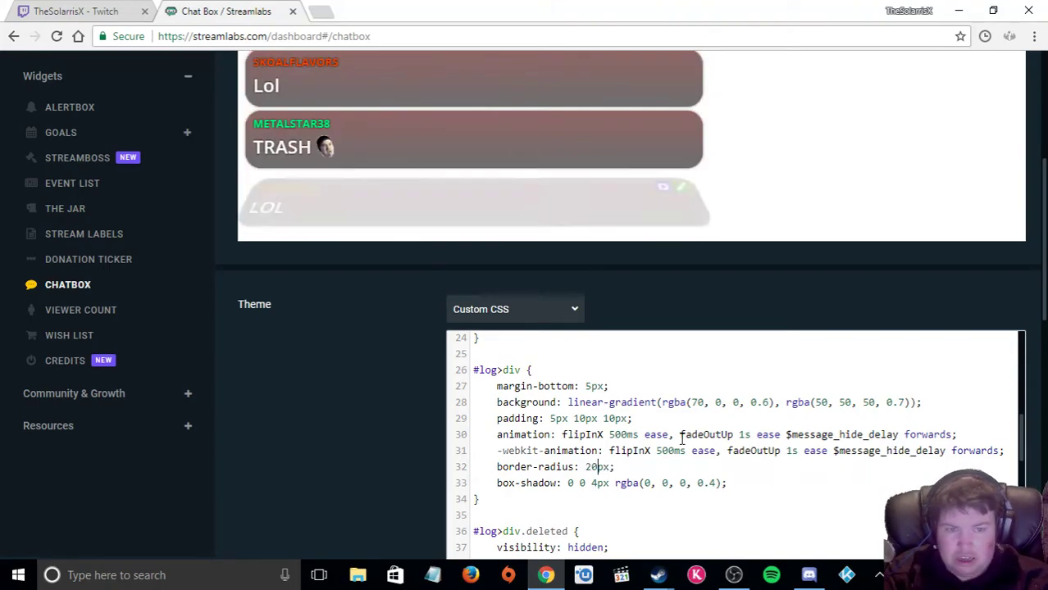
pyautogui.press('BackSpace')
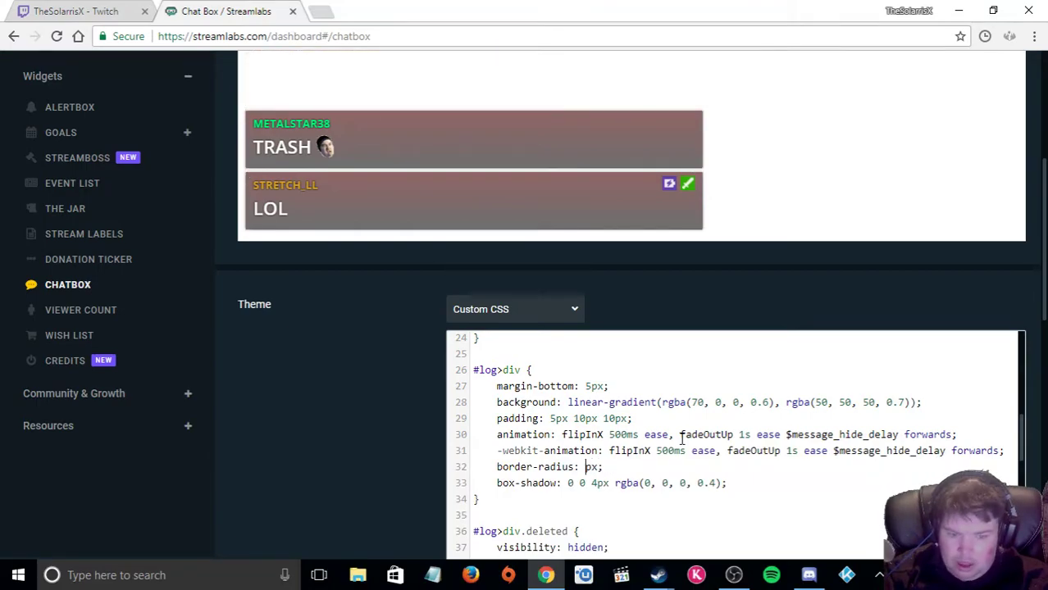
pyautogui.write('60')
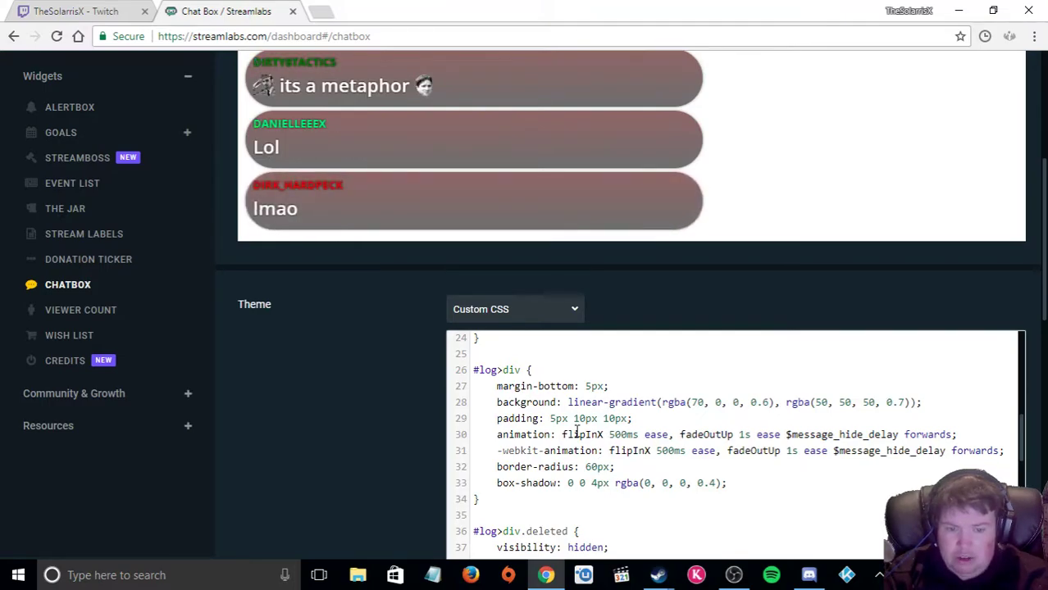
pyautogui.scroll(-1, 426, 422)
pyautogui.scroll(-1, 402, 421)
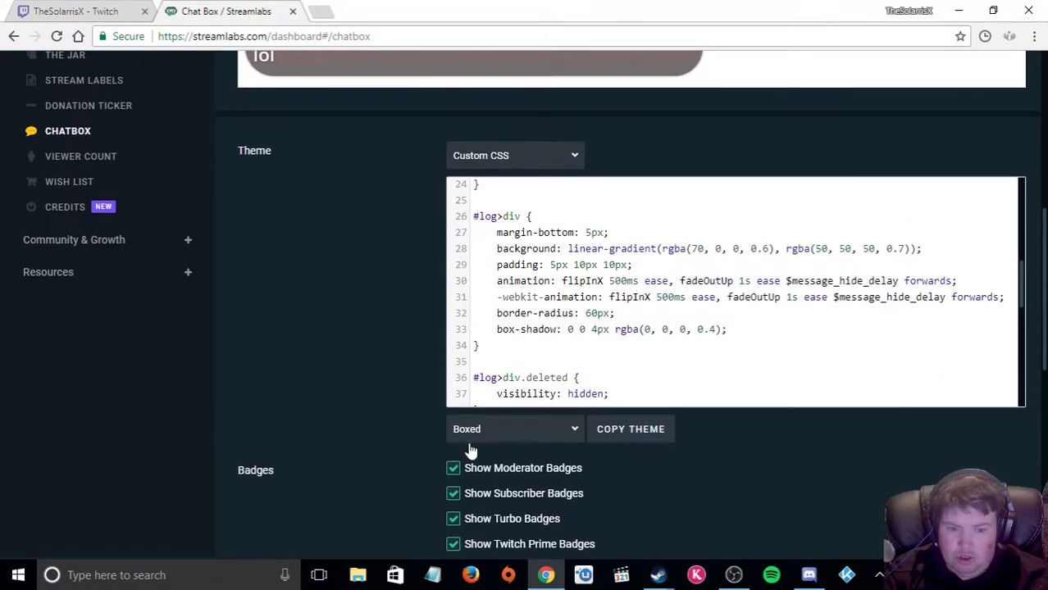
pyautogui.scroll(-3, 468, 447)
pyautogui.scroll(-2, 577, 449)
pyautogui.scroll(-1, 579, 456)
pyautogui.scroll(-1, 582, 449)
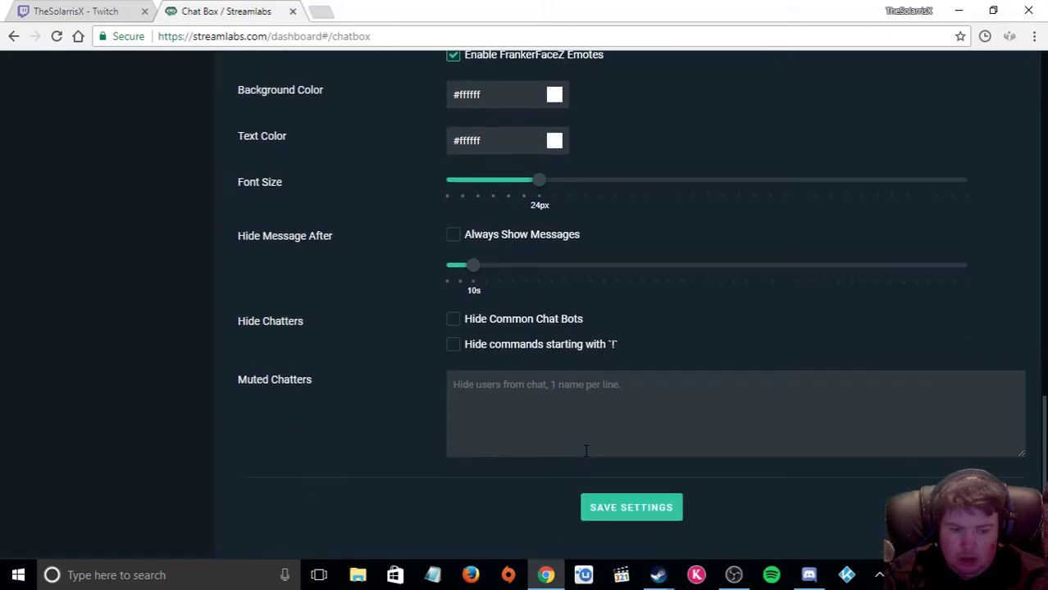
# - Save the Streamlabs chat box settings with the custom CSS
pyautogui.click(633, 516)
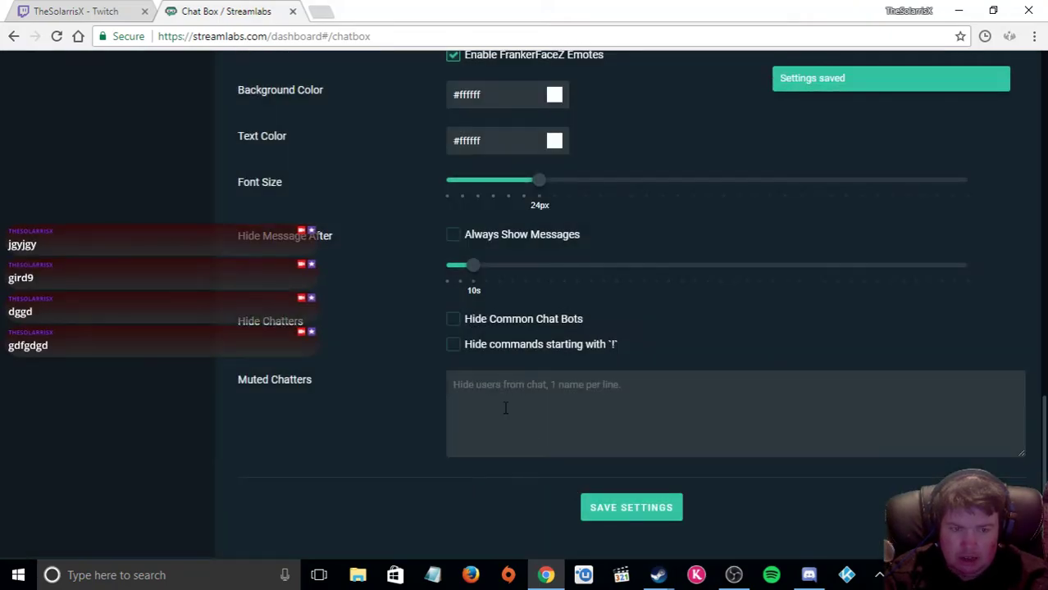
pyautogui.scroll(4, 505, 407)
pyautogui.scroll(3, 505, 410)
pyautogui.scroll(3, 467, 415)
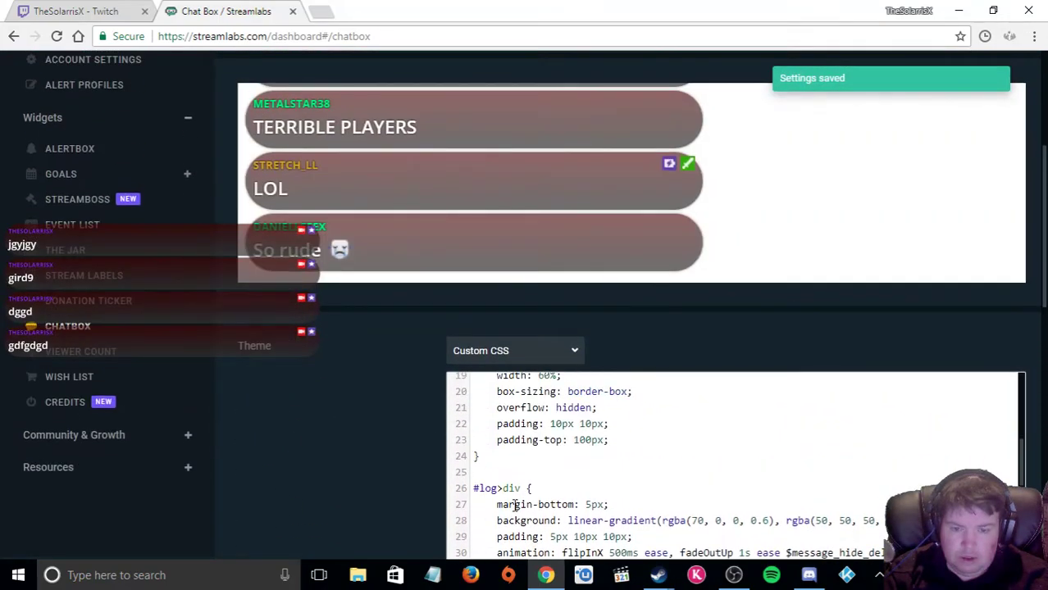
# - Send a test message in Twitch chat, check it in OBS, then minimize OBS
pyautogui.hotkey('ctrl', 'Tab')
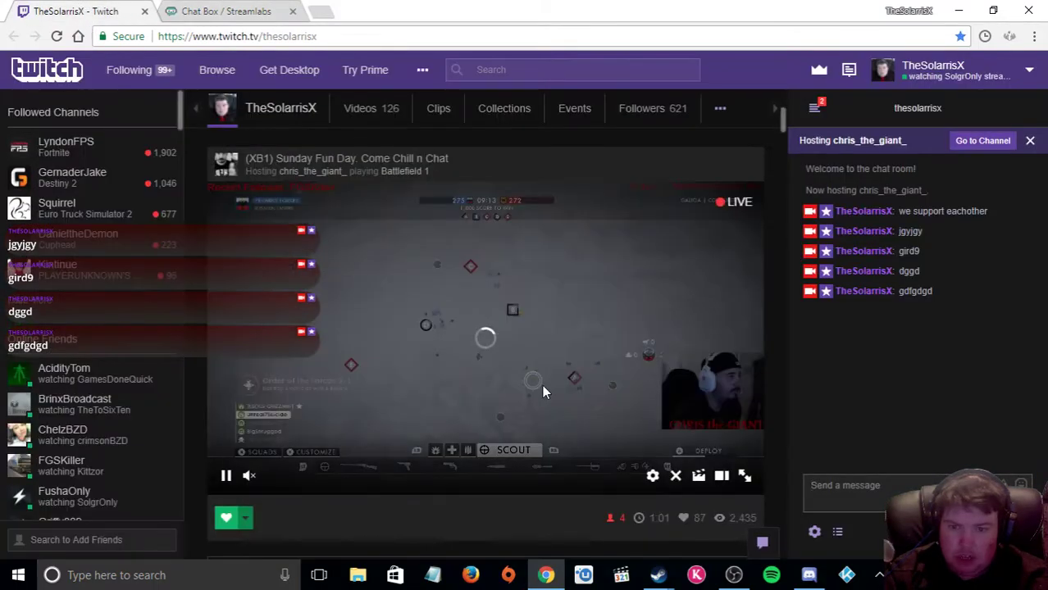
pyautogui.write('htrhrhrtf')
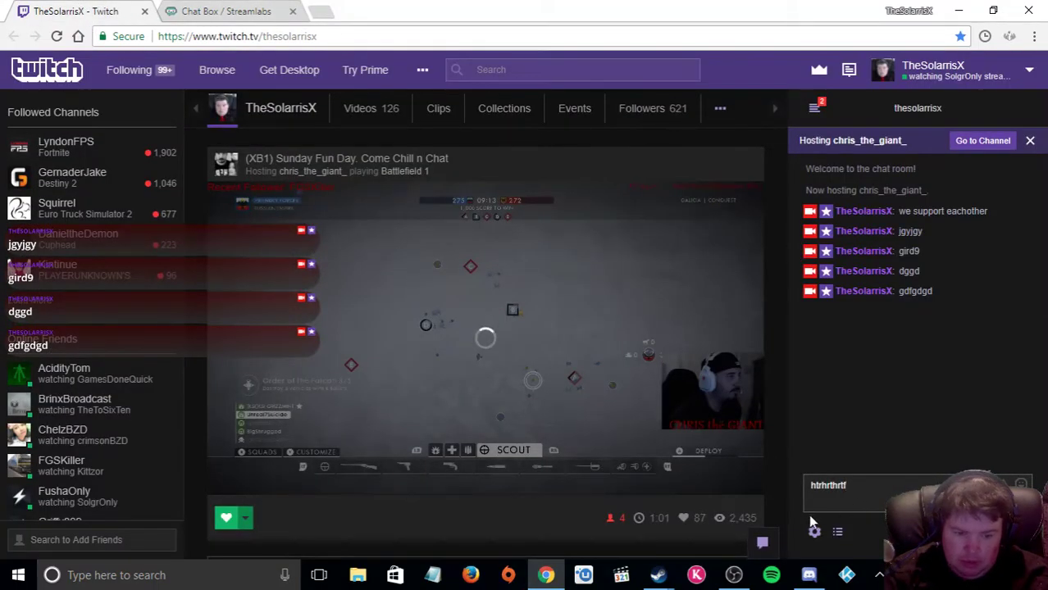
pyautogui.press('Return')
pyautogui.hotkey('alt', 'Tab')
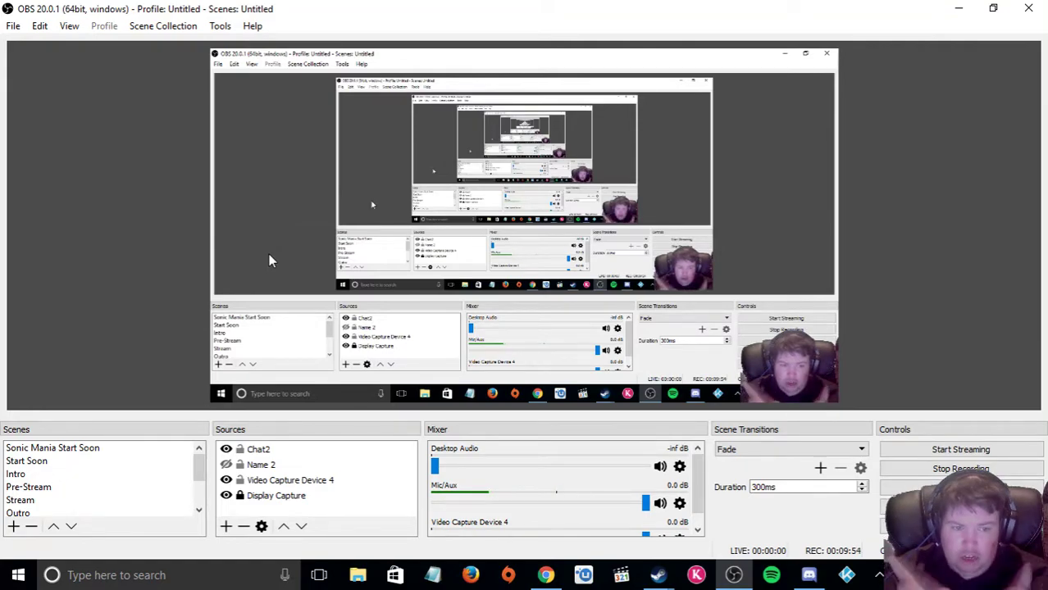
pyautogui.click(957, 8)
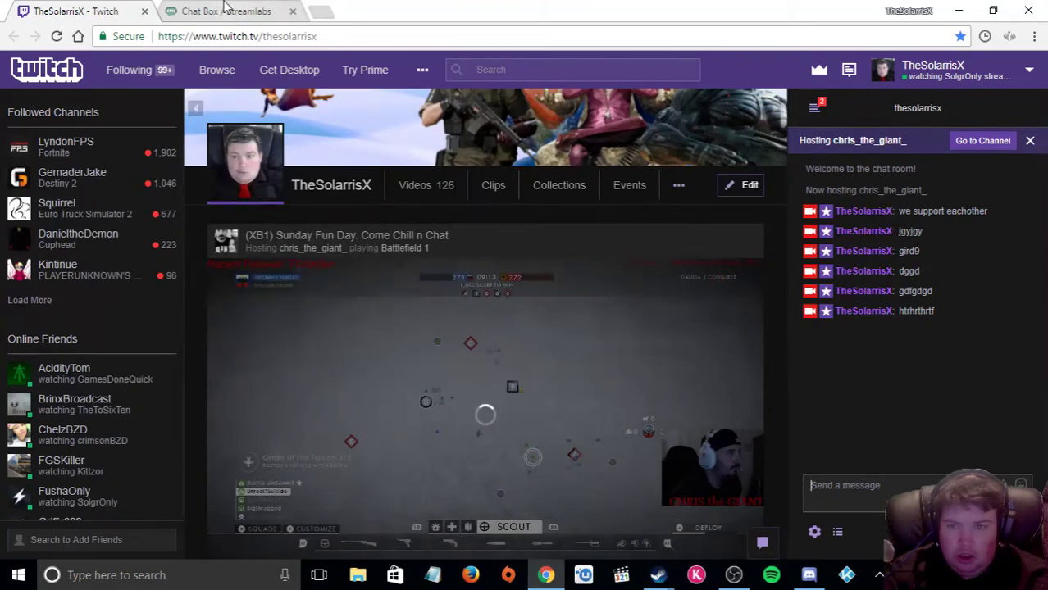
# - Reveal the Streamlabs Chatbox widget URL and copy it to the clipboard
pyautogui.click(226, 11)
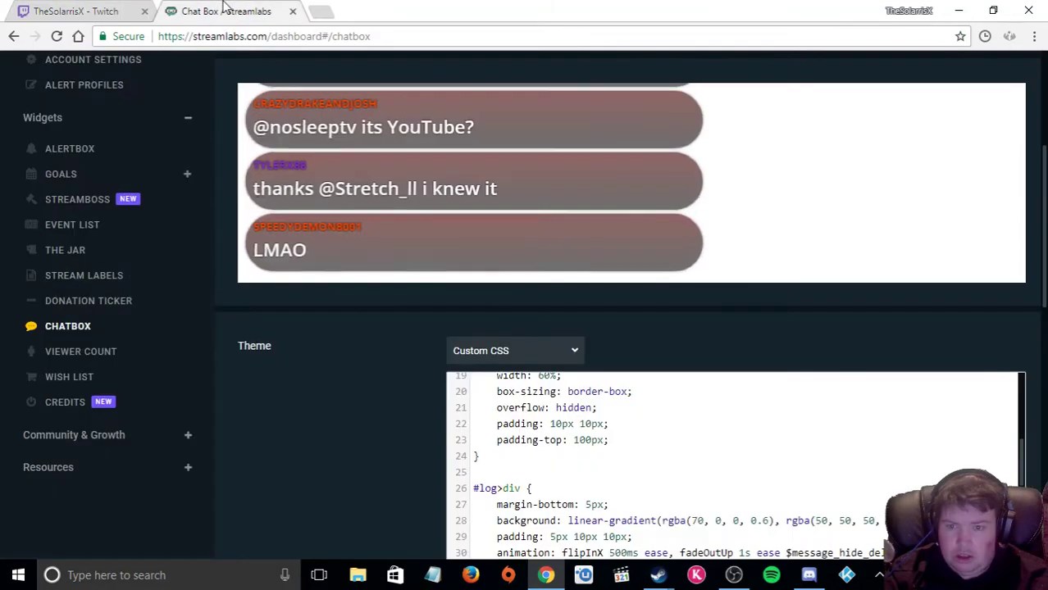
pyautogui.scroll(2, 172, 236)
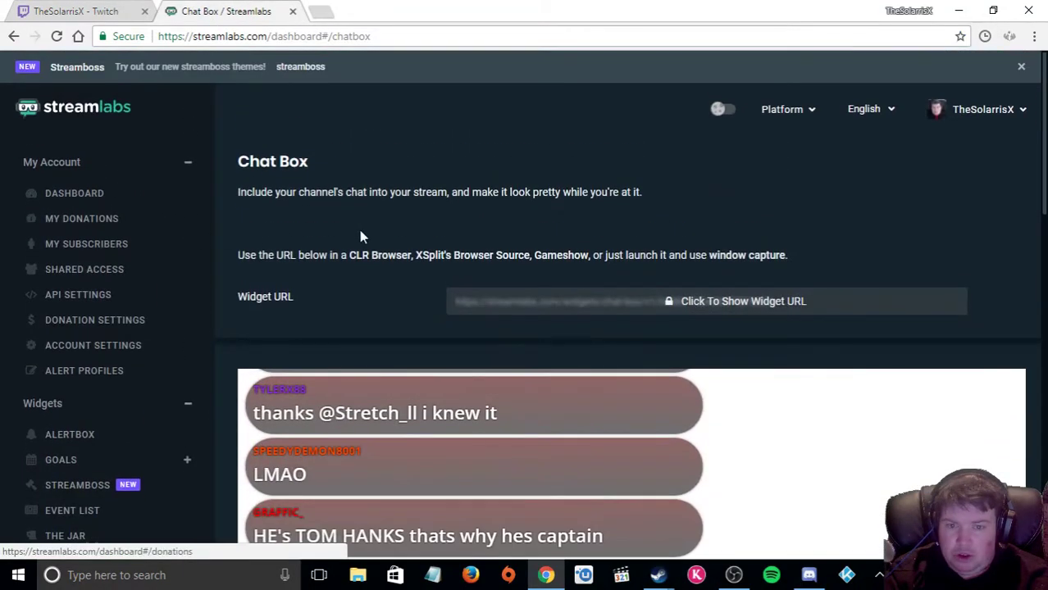
pyautogui.scroll(-1, 297, 269)
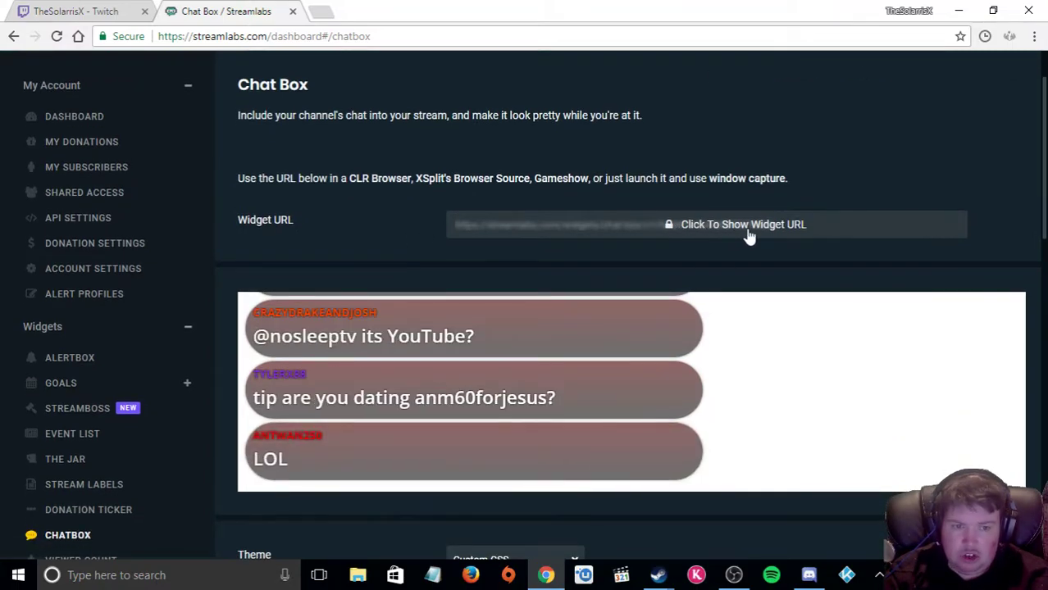
pyautogui.click(749, 236)
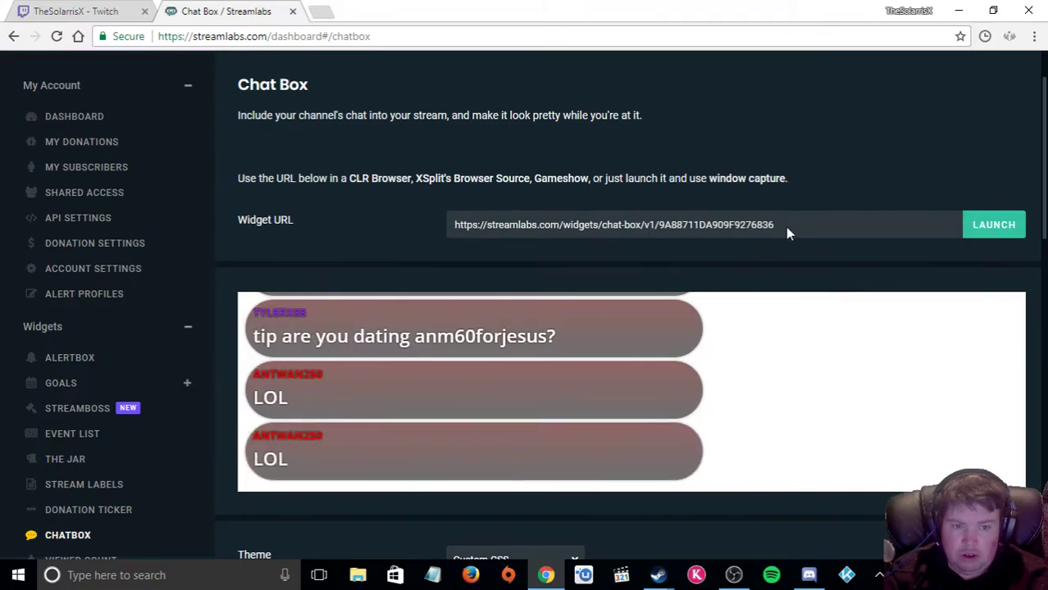
pyautogui.rightClick(531, 225)
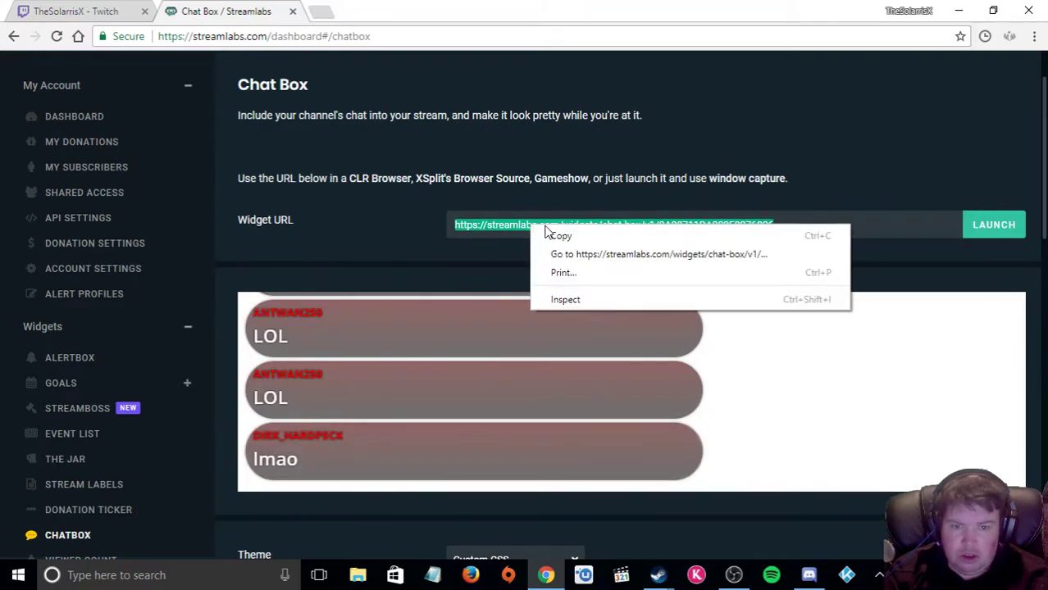
pyautogui.click(218, 160)
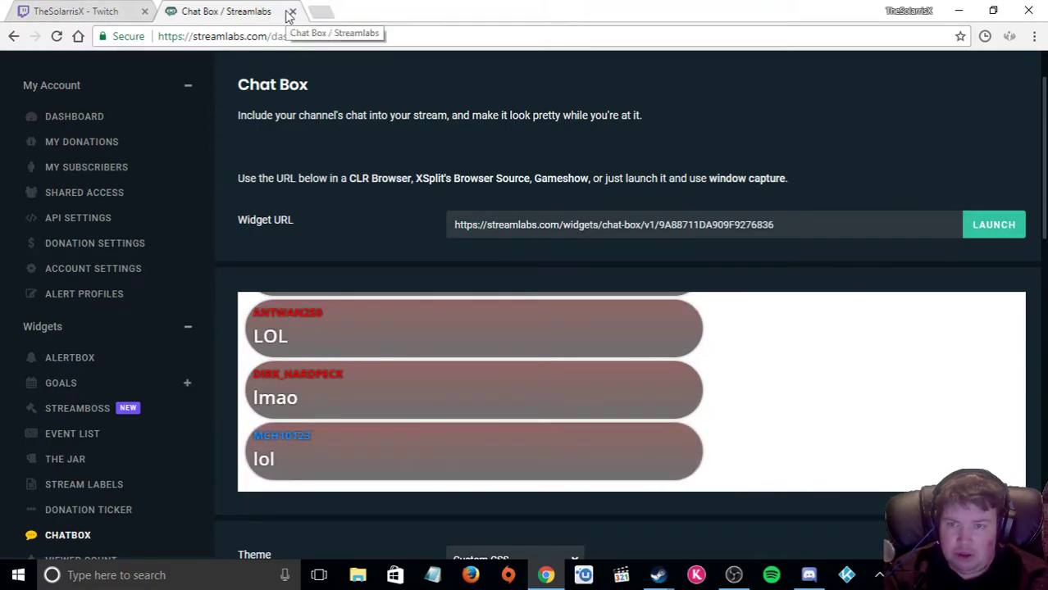
pyautogui.scroll(-1, 281, 129)
pyautogui.scroll(-3, 283, 125)
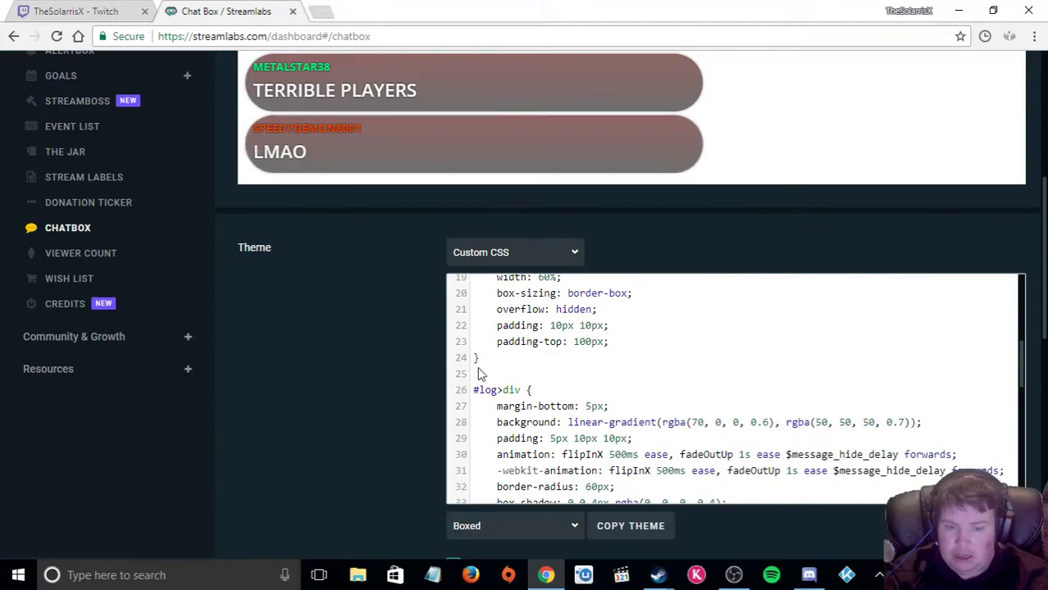
# - Start adding a BrowserSource in OBS, then cancel it and delete BrowserSource 2
pyautogui.click(734, 575)
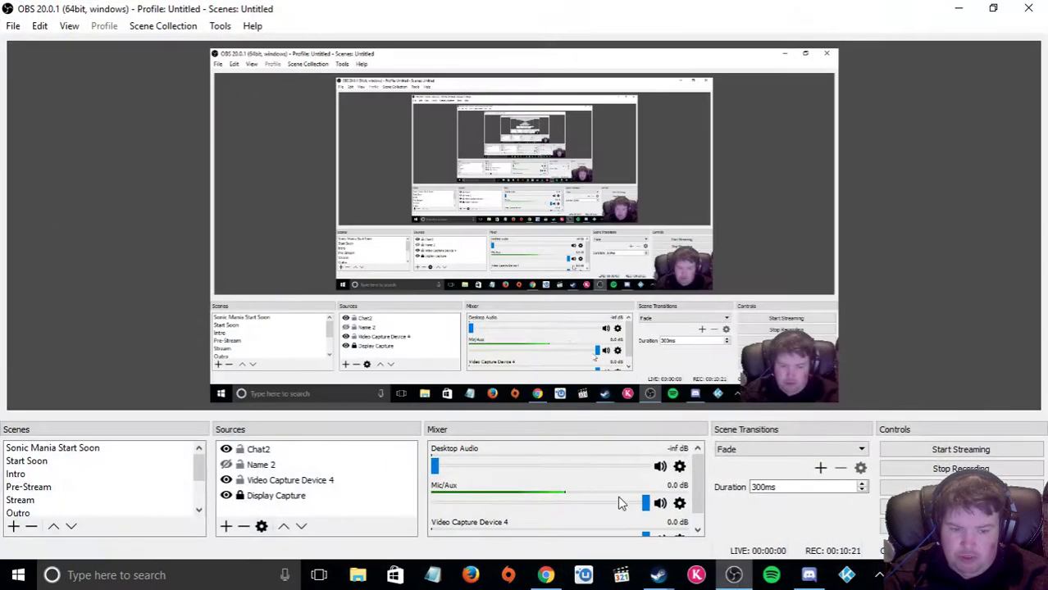
pyautogui.click(225, 527)
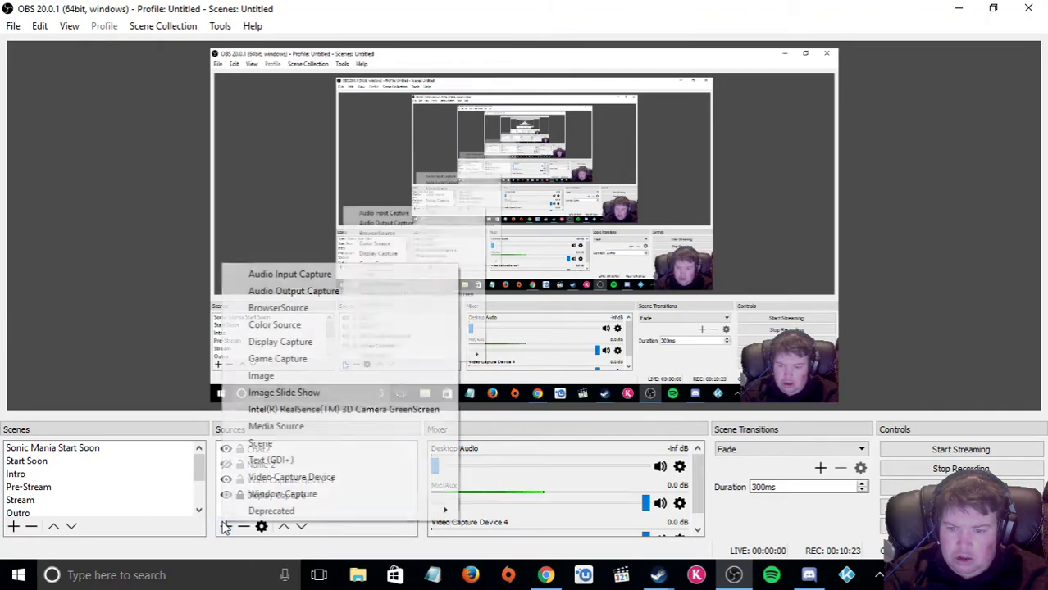
pyautogui.click(244, 310)
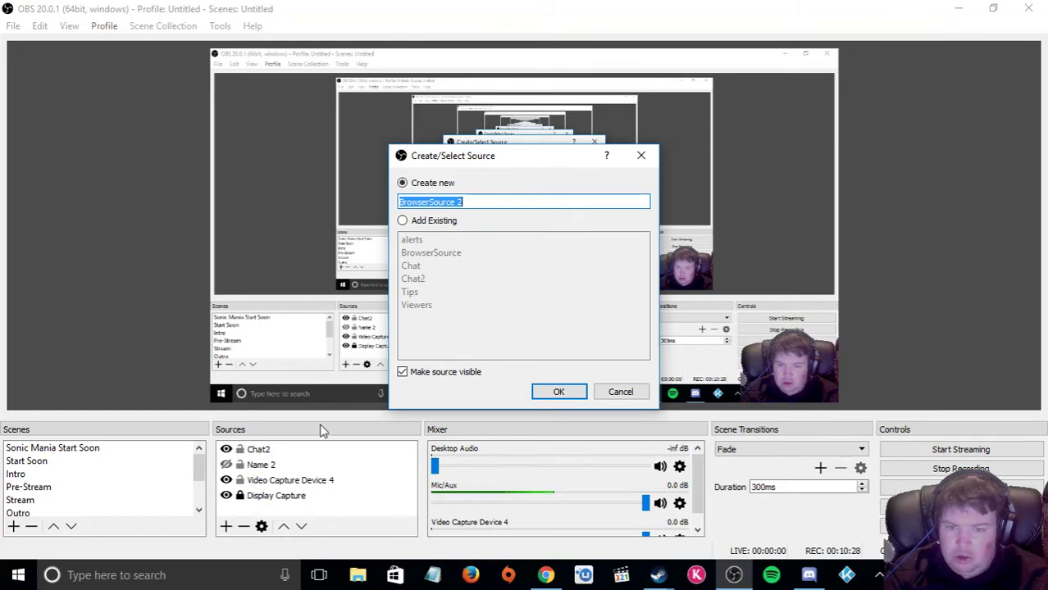
pyautogui.click(558, 392)
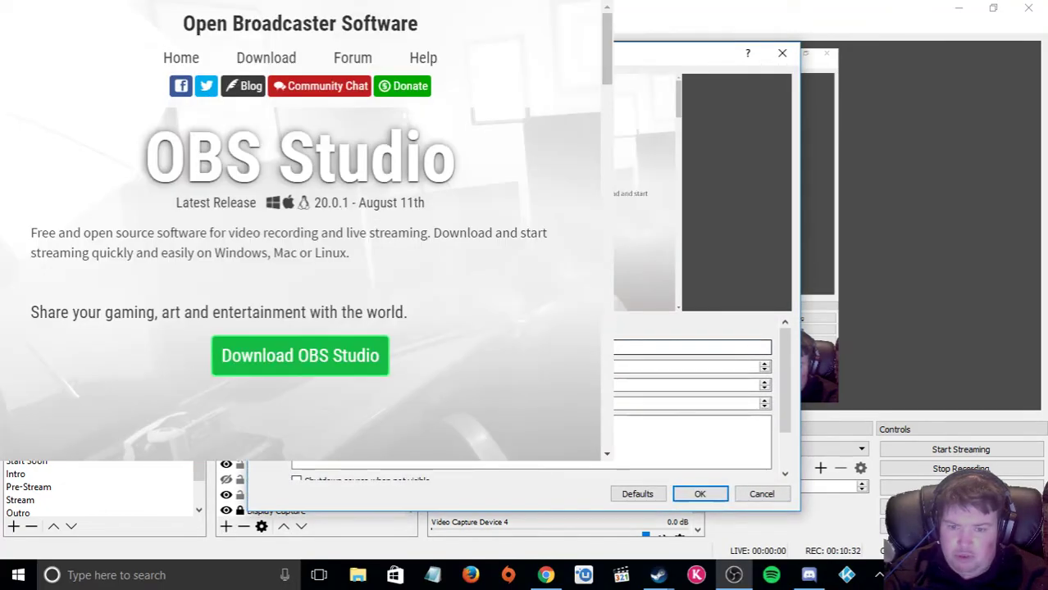
pyautogui.press('Escape')
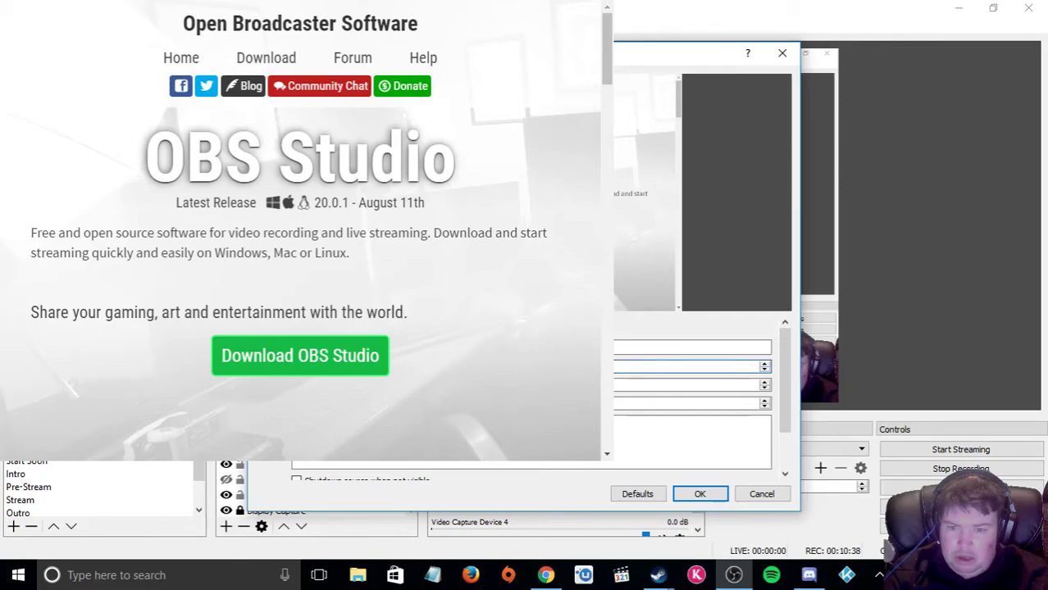
pyautogui.click(761, 495)
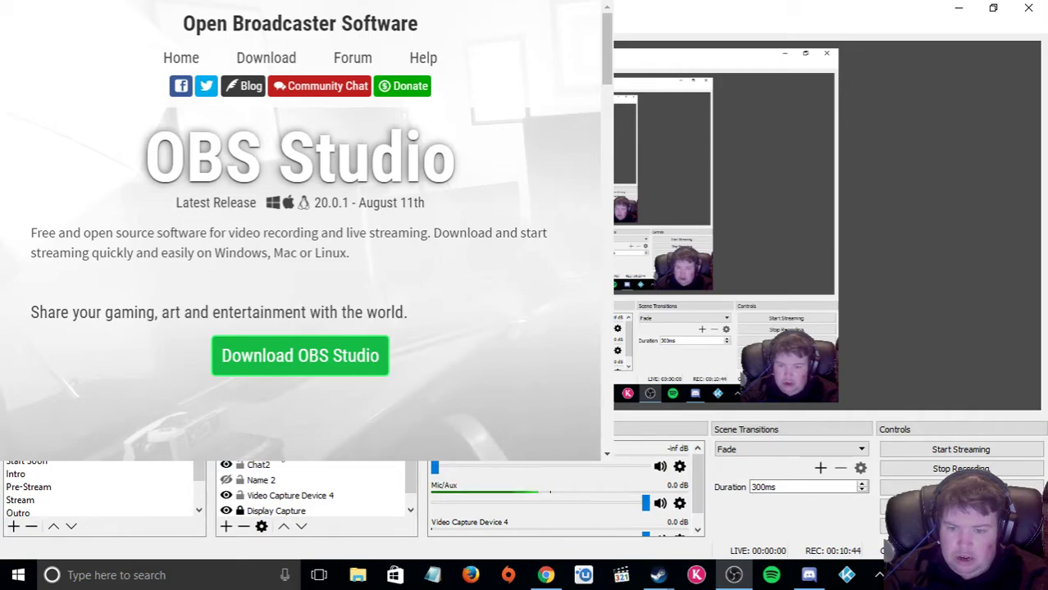
pyautogui.press('Delete')
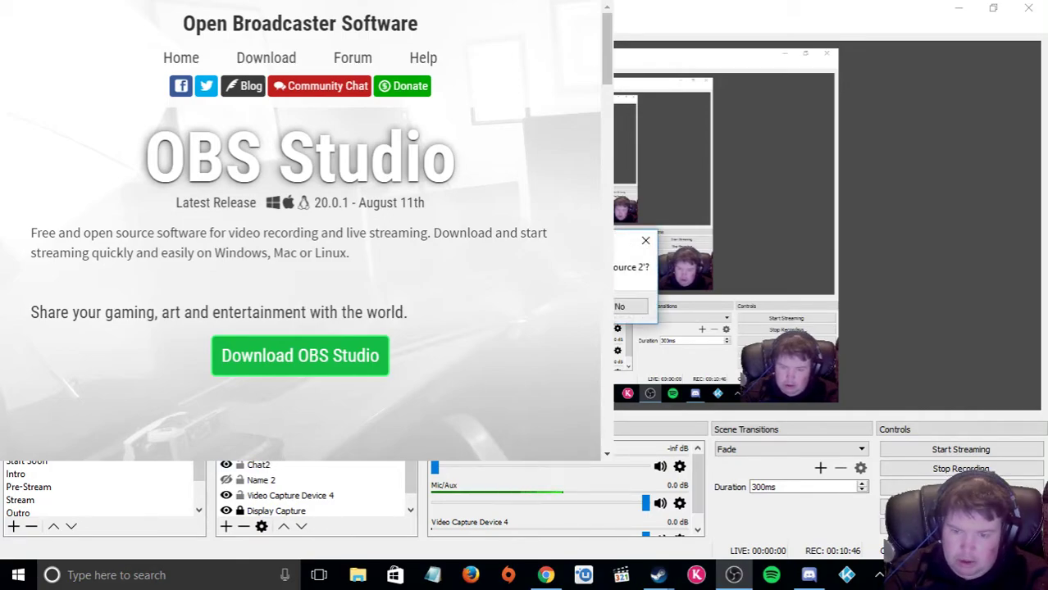
pyautogui.click(619, 307)
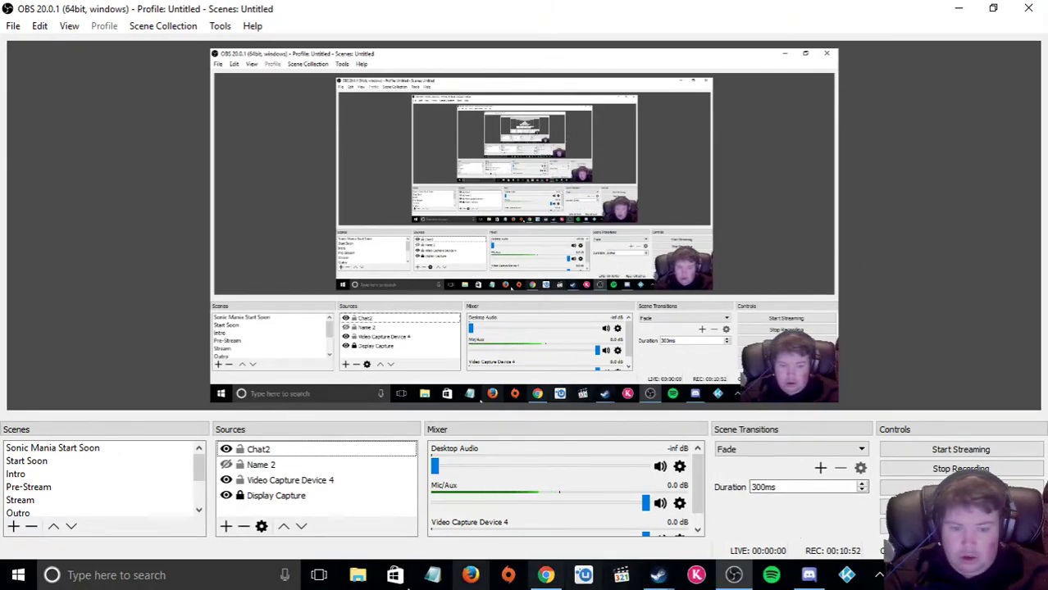
# - Open File Explorer on the Desktop folder, then return to the Streamlabs Chatbox page
pyautogui.click(358, 574)
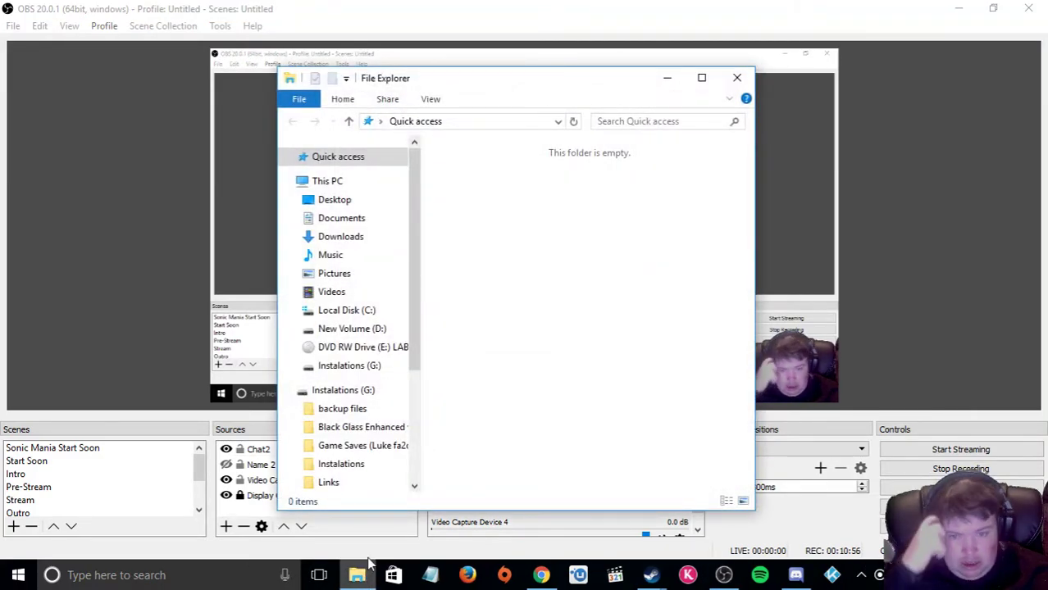
pyautogui.click(337, 203)
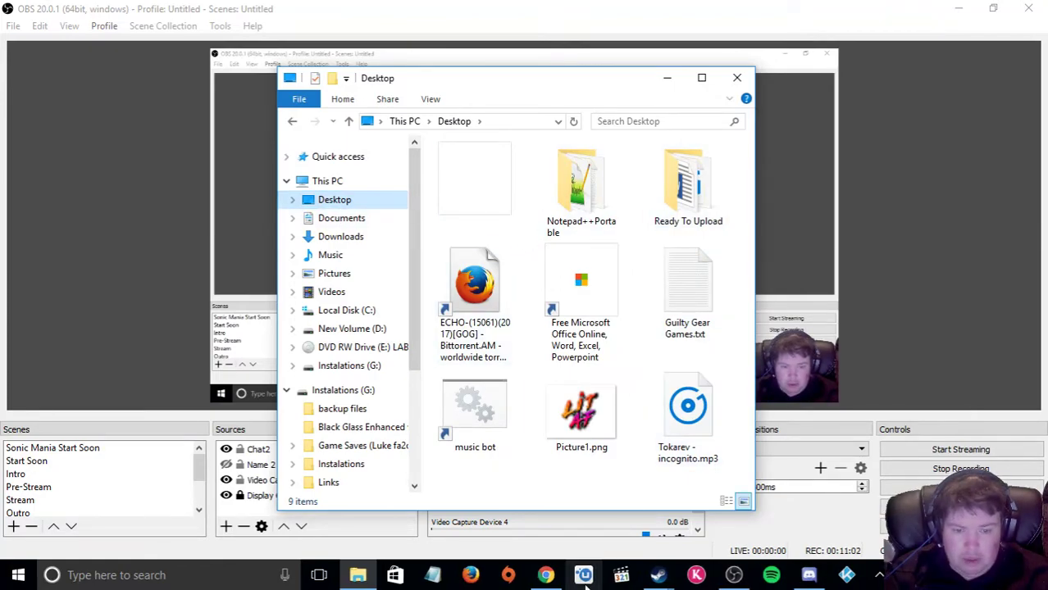
pyautogui.click(545, 575)
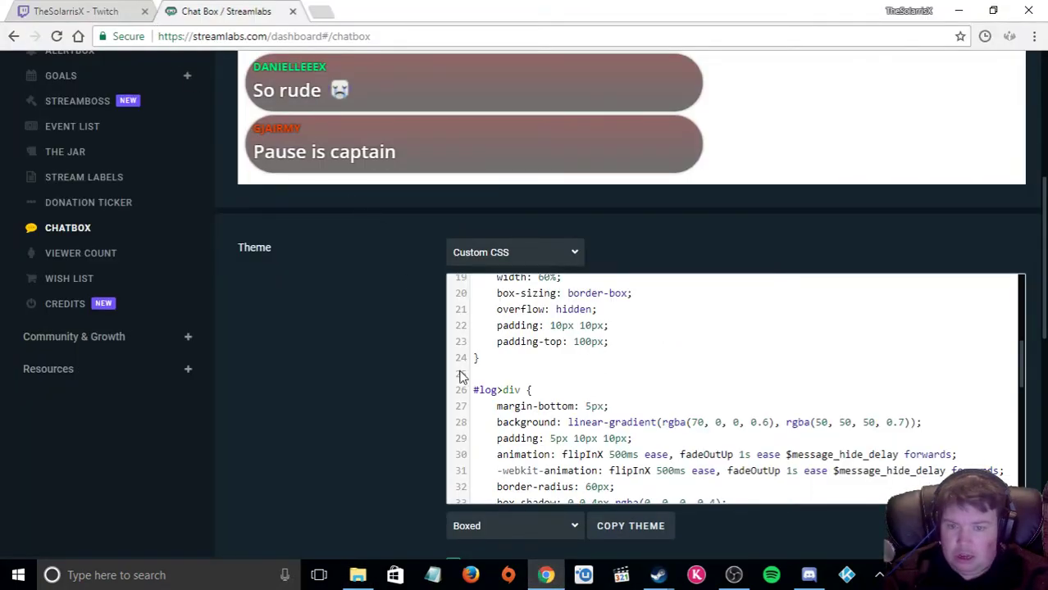
pyautogui.scroll(-1, 461, 376)
pyautogui.scroll(-3, 561, 417)
pyautogui.scroll(-3, 569, 422)
pyautogui.scroll(-5, 569, 422)
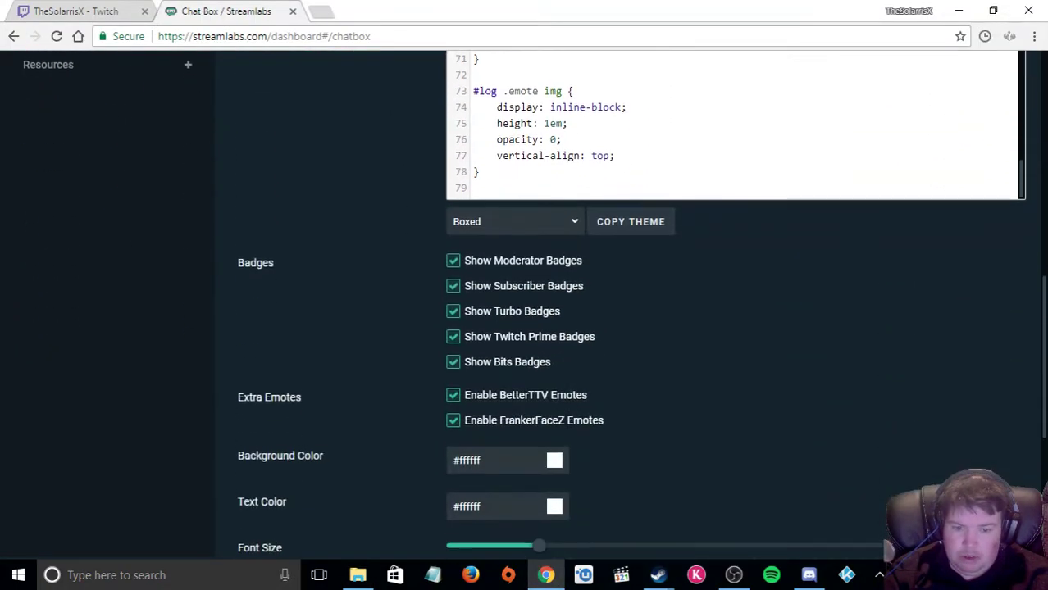
pyautogui.scroll(3, 386, 393)
pyautogui.moveTo(492, 400)
pyautogui.mouseDown()
pyautogui.moveTo(450, 322)
pyautogui.moveTo(412, 132)
pyautogui.mouseUp()
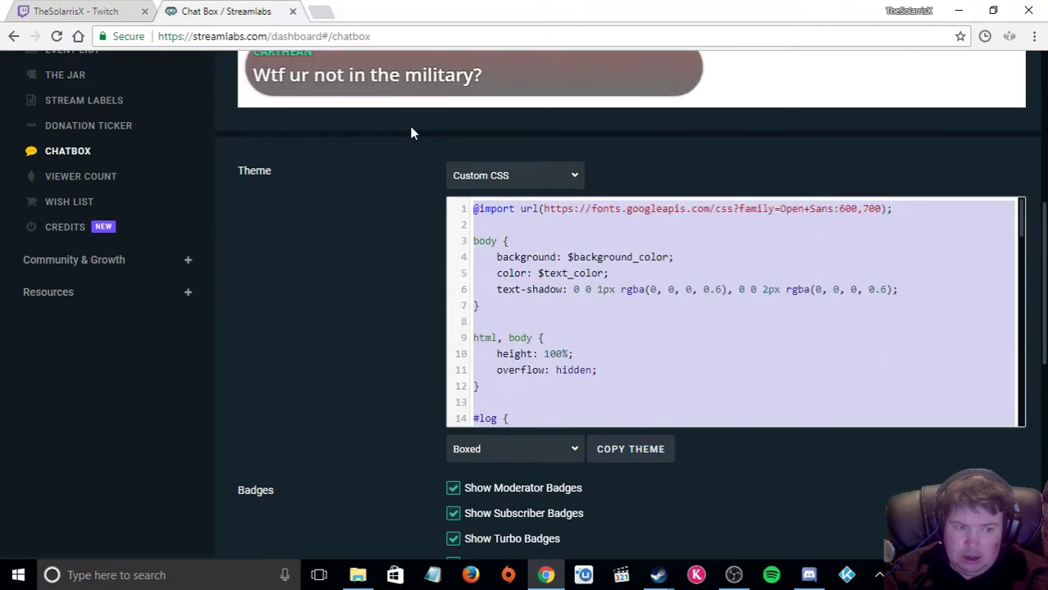
# - Delete all existing code and the leftover empty line from the Chatbox custom CSS editor
pyautogui.press('BackSpace')
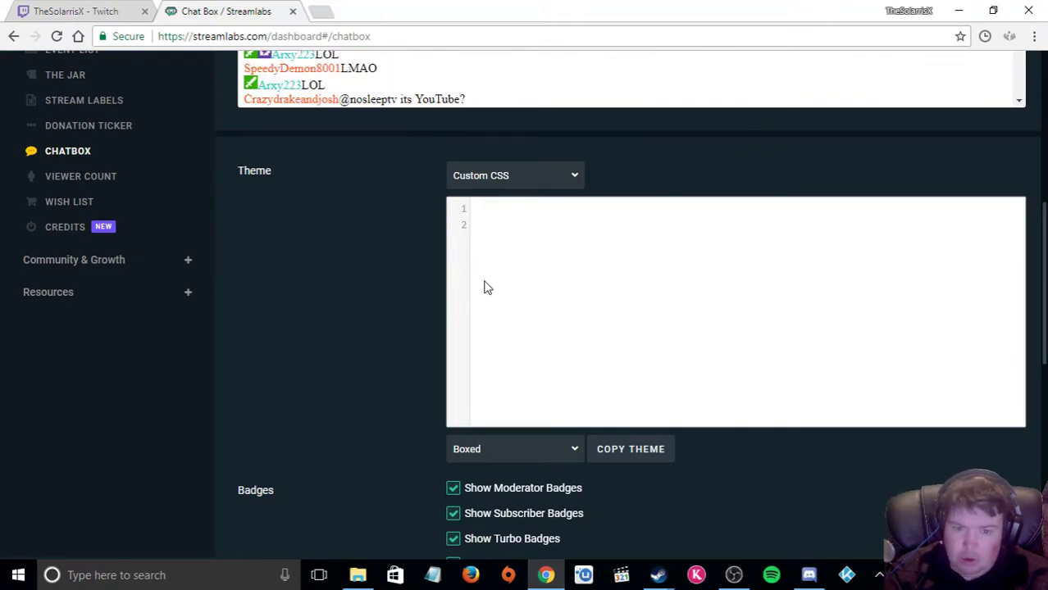
pyautogui.press('BackSpace')
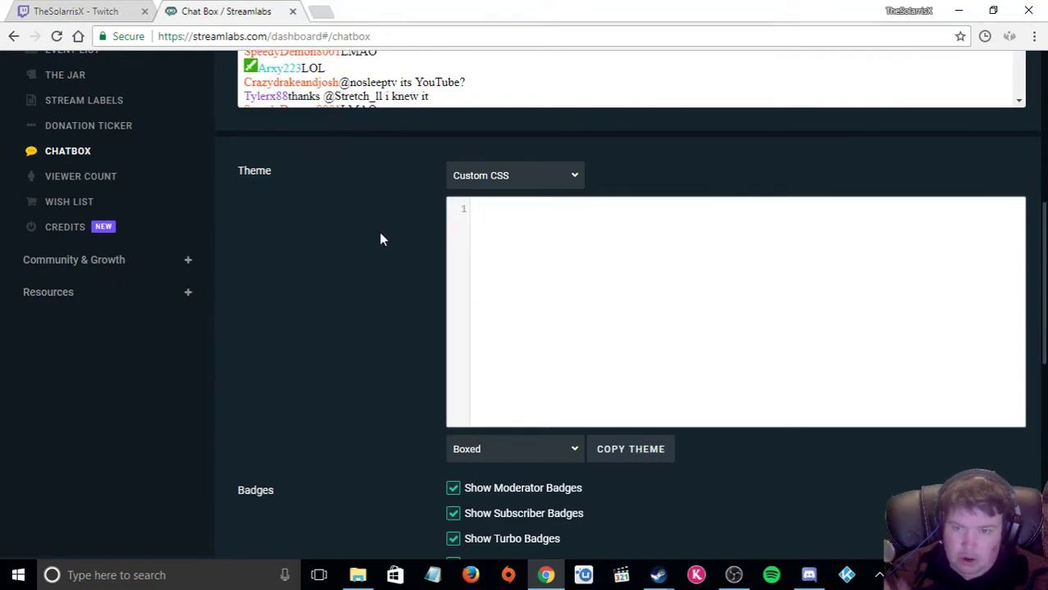
pyautogui.scroll(2, 391, 366)
pyautogui.scroll(1, 392, 366)
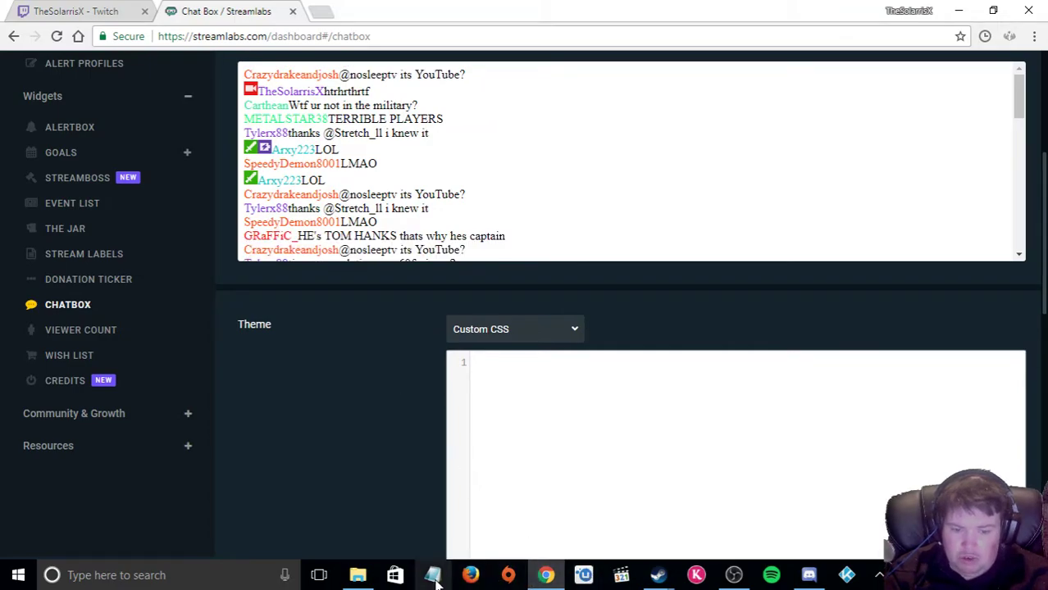
# - Launch Notepad++ Portable from its folder on the Desktop
pyautogui.click(358, 576)
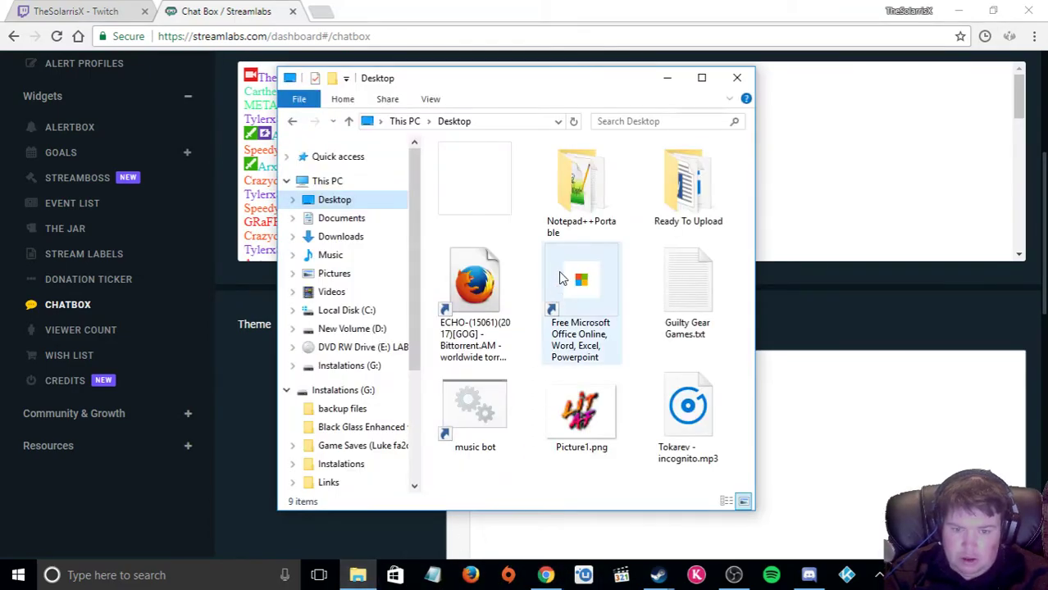
pyautogui.doubleClick(592, 197)
pyautogui.click(473, 250)
pyautogui.doubleClick(473, 250)
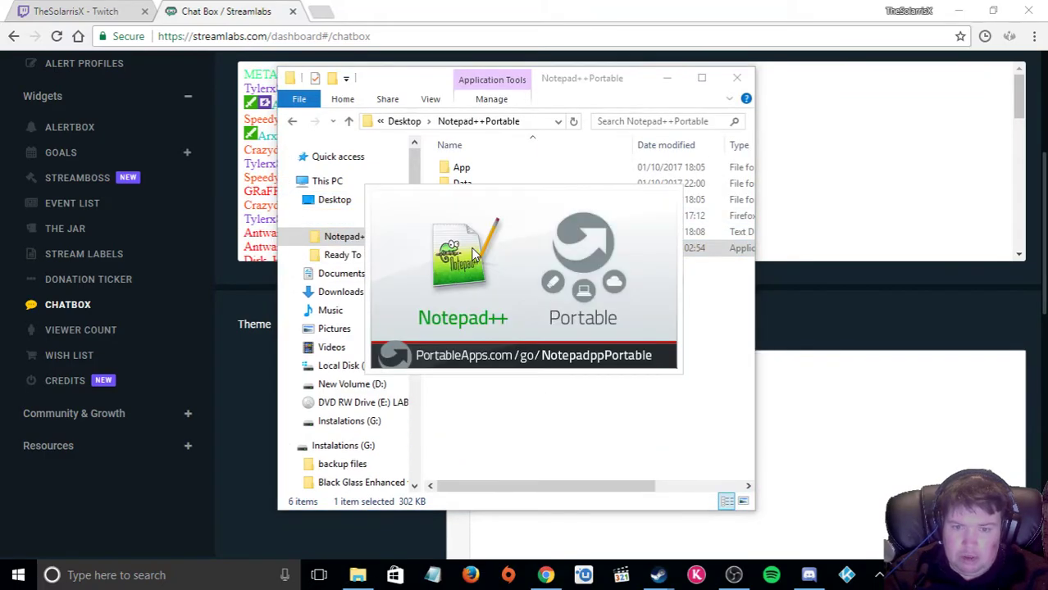
pyautogui.scroll(-3, 227, 273)
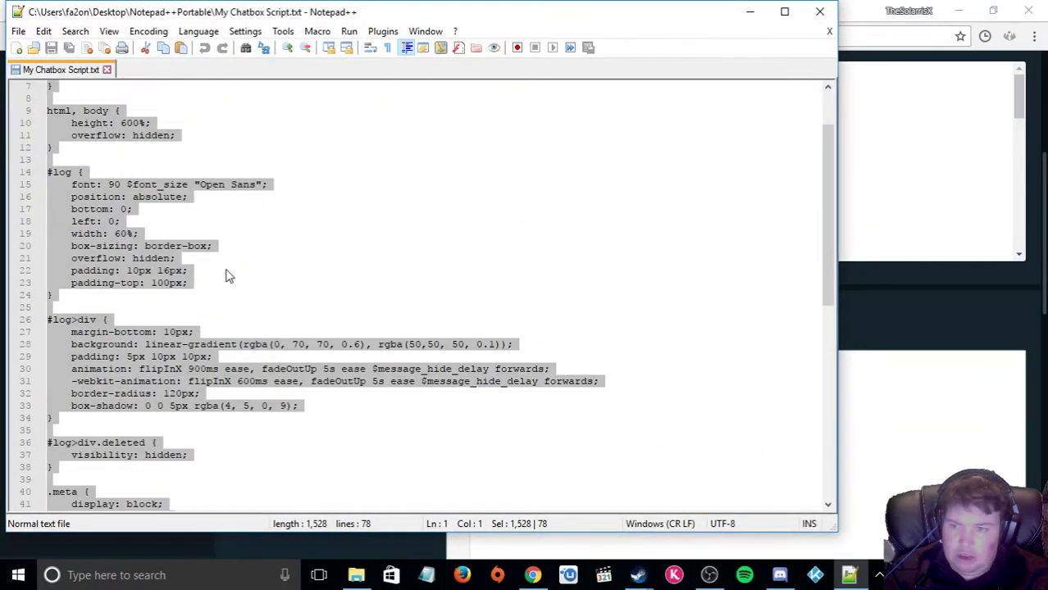
pyautogui.scroll(-4, 229, 277)
pyautogui.scroll(-4, 229, 277)
pyautogui.scroll(-3, 229, 276)
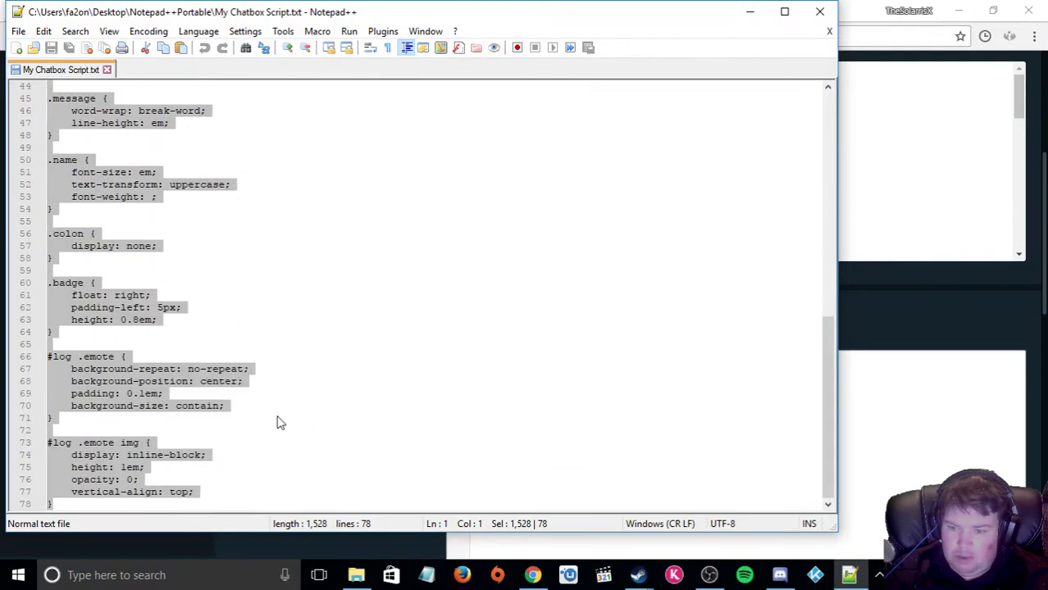
# - Select and copy the whole script in My Chatbox Script.txt
pyautogui.click(299, 456)
pyautogui.moveTo(79, 504); pyautogui.dragTo(4, 16)
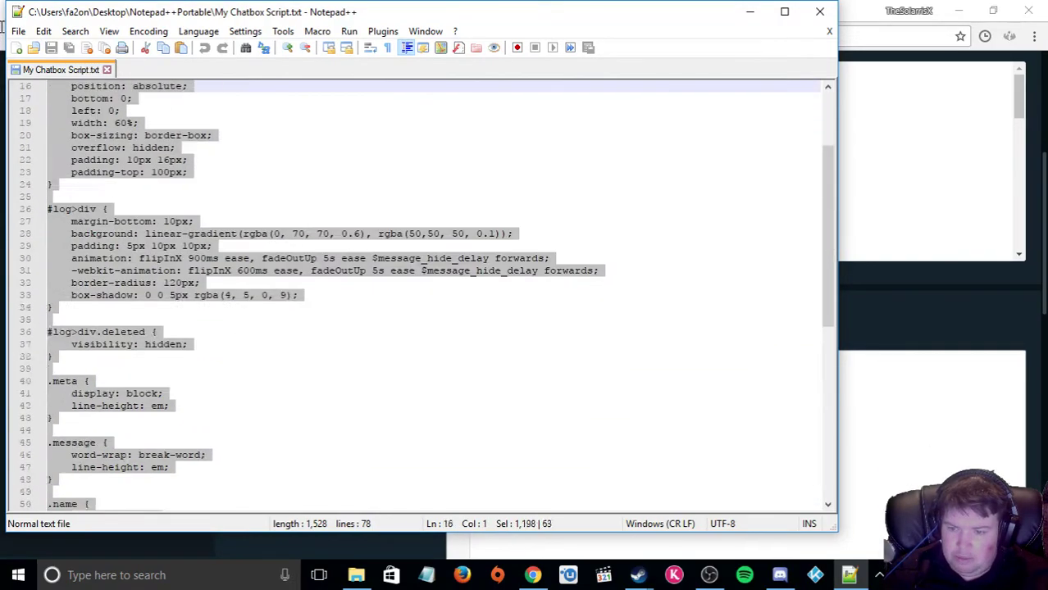
pyautogui.rightClick(107, 144)
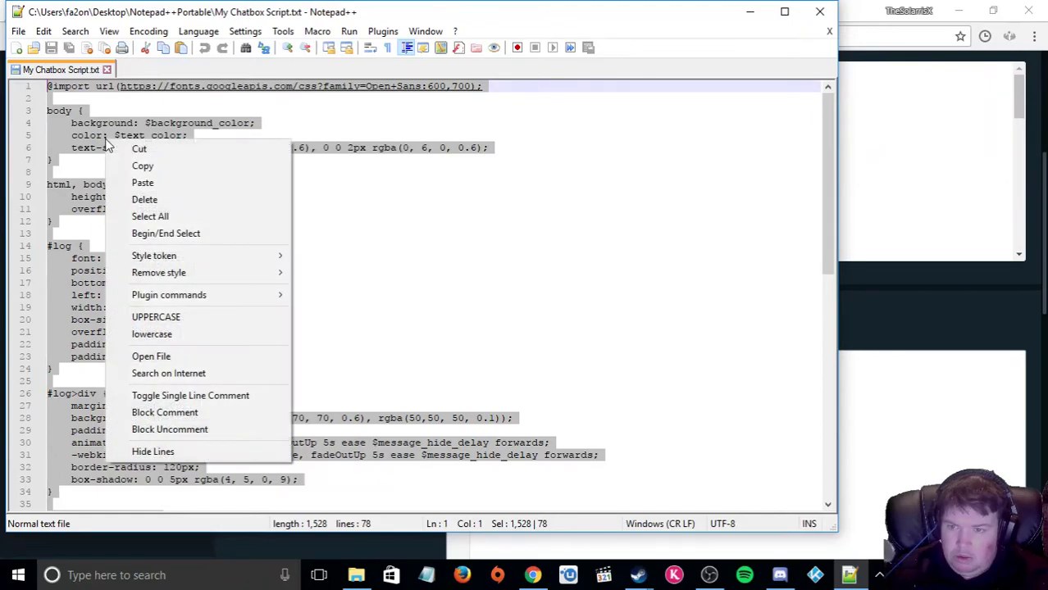
pyautogui.click(144, 166)
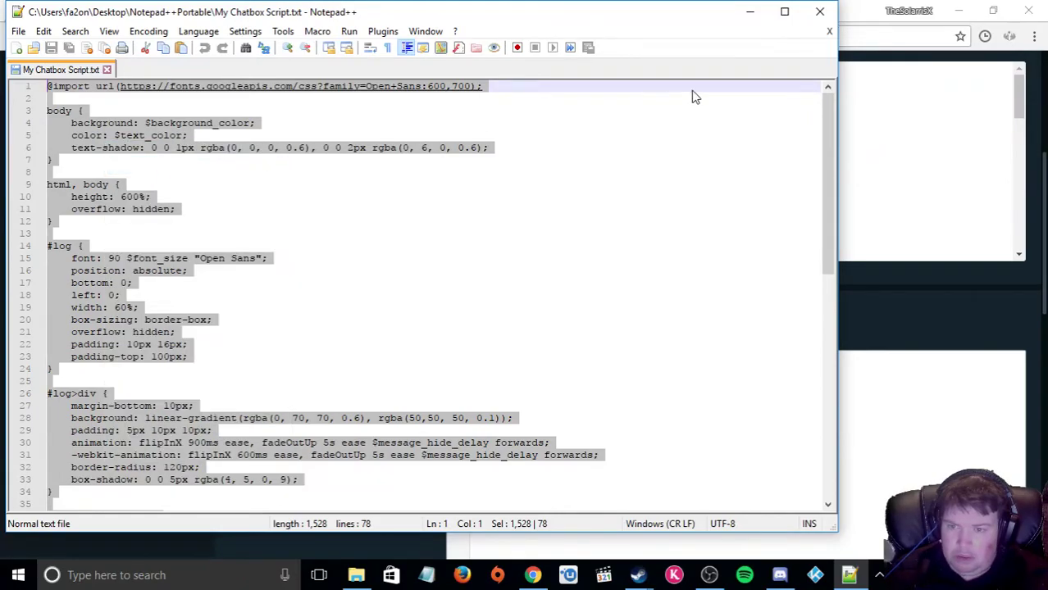
# - Paste the copied My Chatbox Script CSS into the empty Custom CSS editor
pyautogui.click(750, 13)
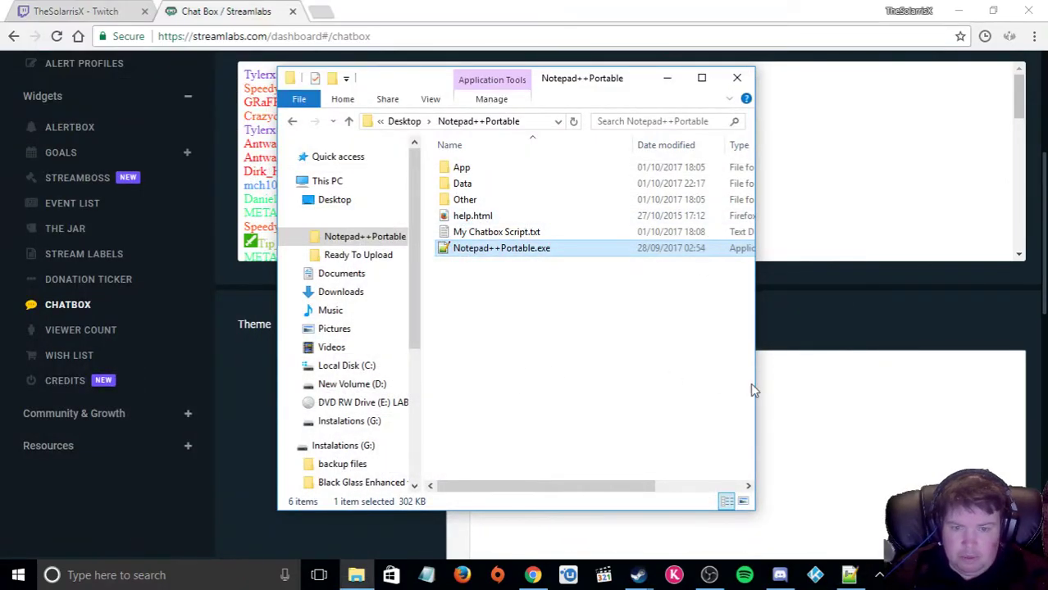
pyautogui.click(902, 446)
pyautogui.rightClick(592, 398)
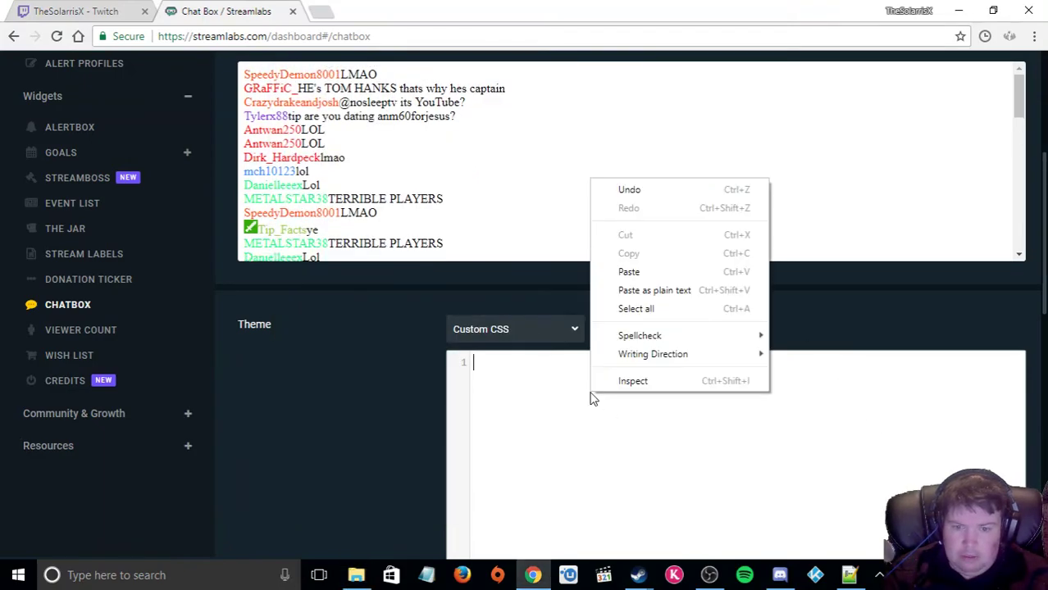
pyautogui.click(624, 272)
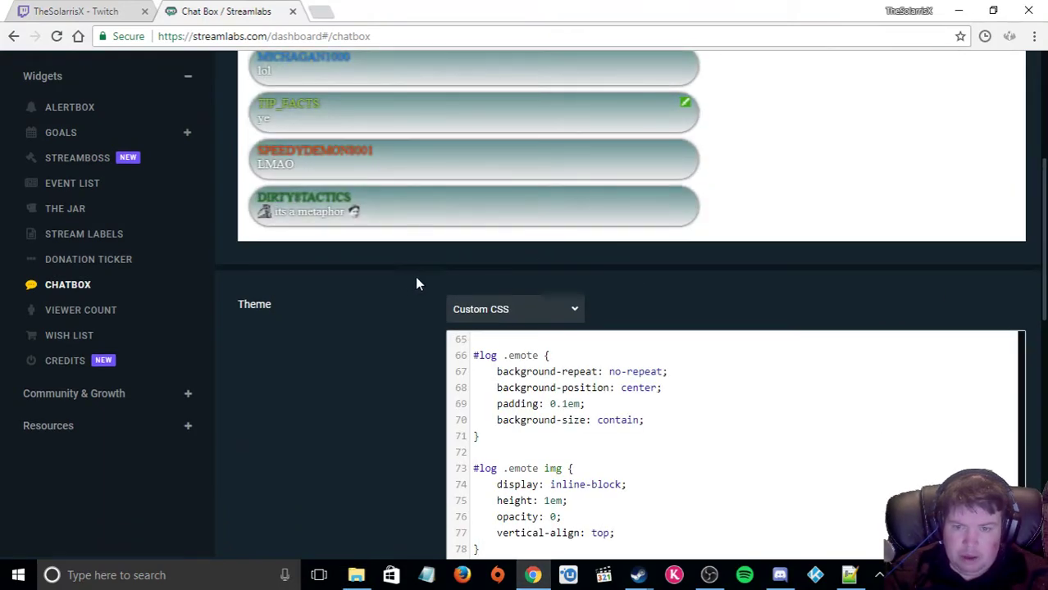
pyautogui.scroll(1, 414, 279)
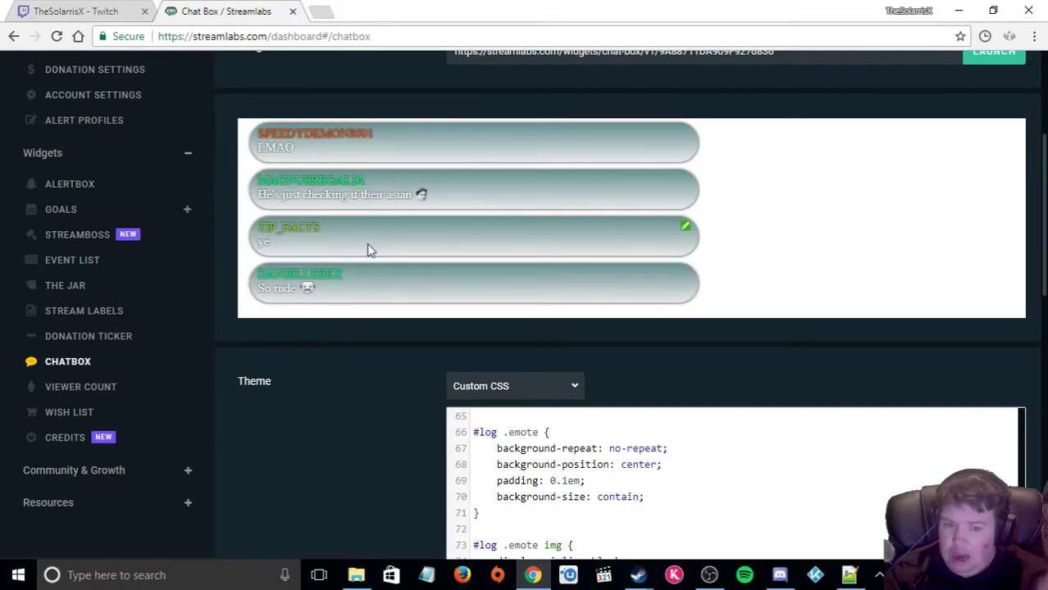
pyautogui.scroll(-2, 327, 459)
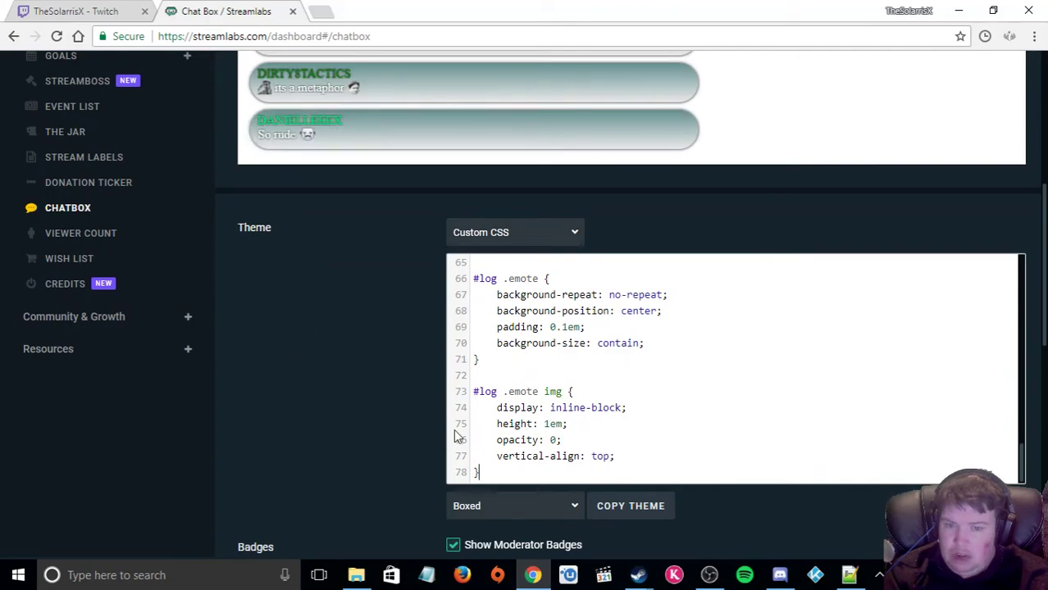
pyautogui.scroll(1, 300, 393)
pyautogui.scroll(2, 300, 393)
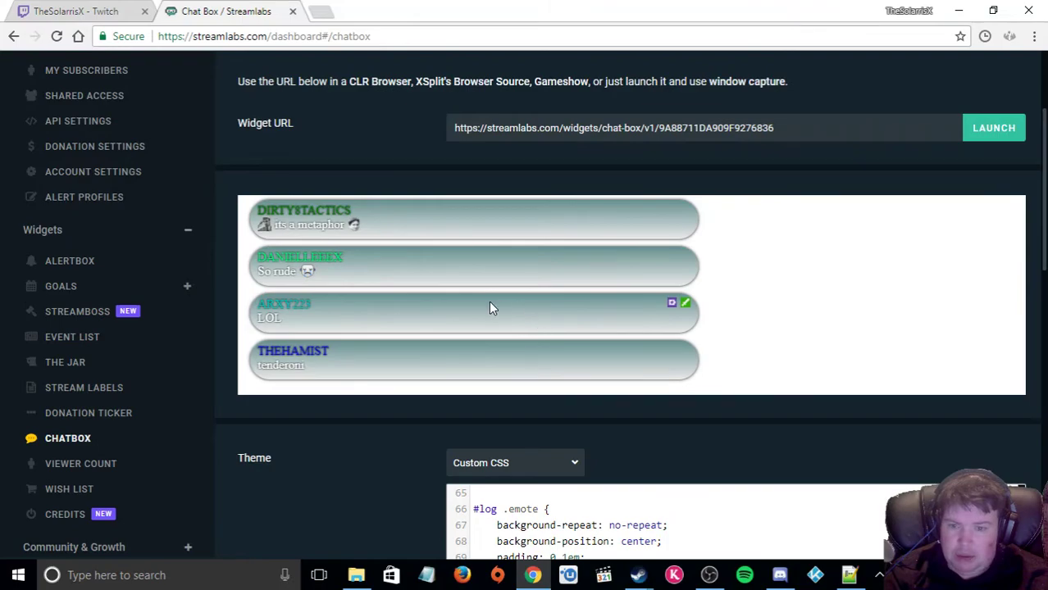
pyautogui.scroll(-1, 424, 336)
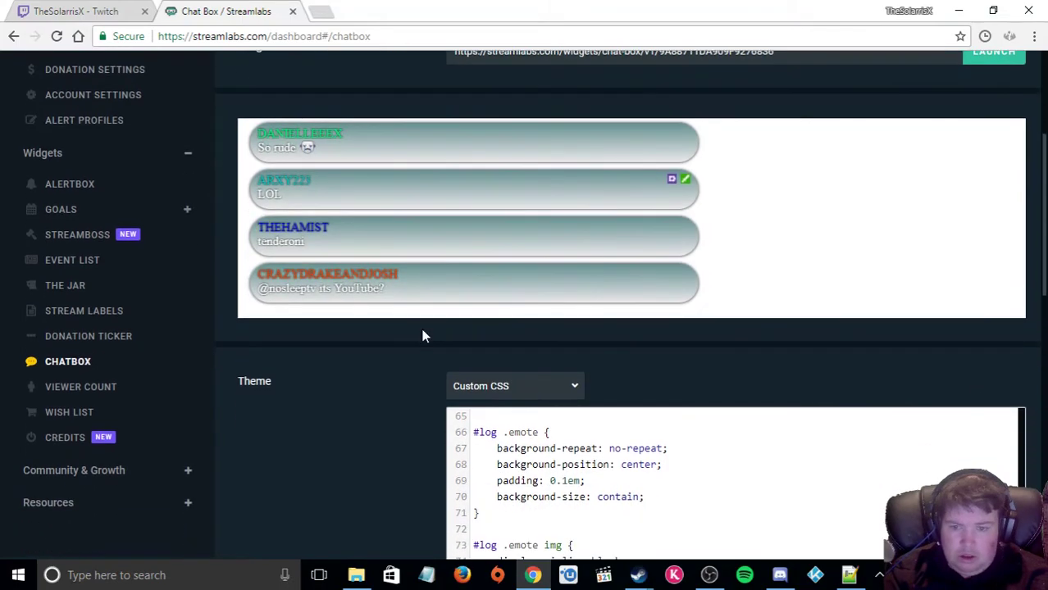
pyautogui.scroll(-2, 424, 336)
pyautogui.scroll(-1, 387, 422)
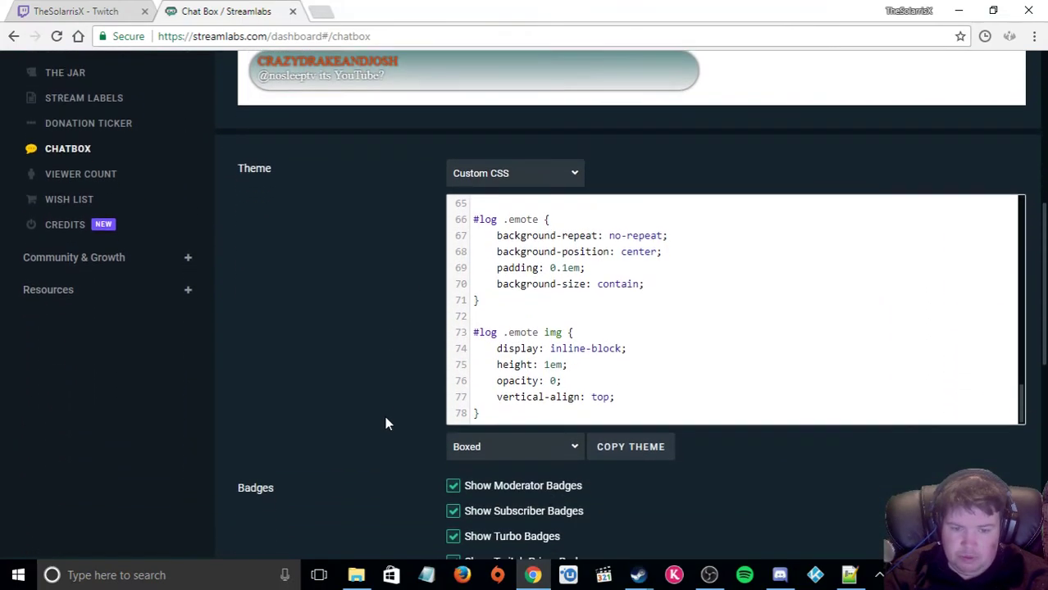
pyautogui.scroll(-2, 605, 328)
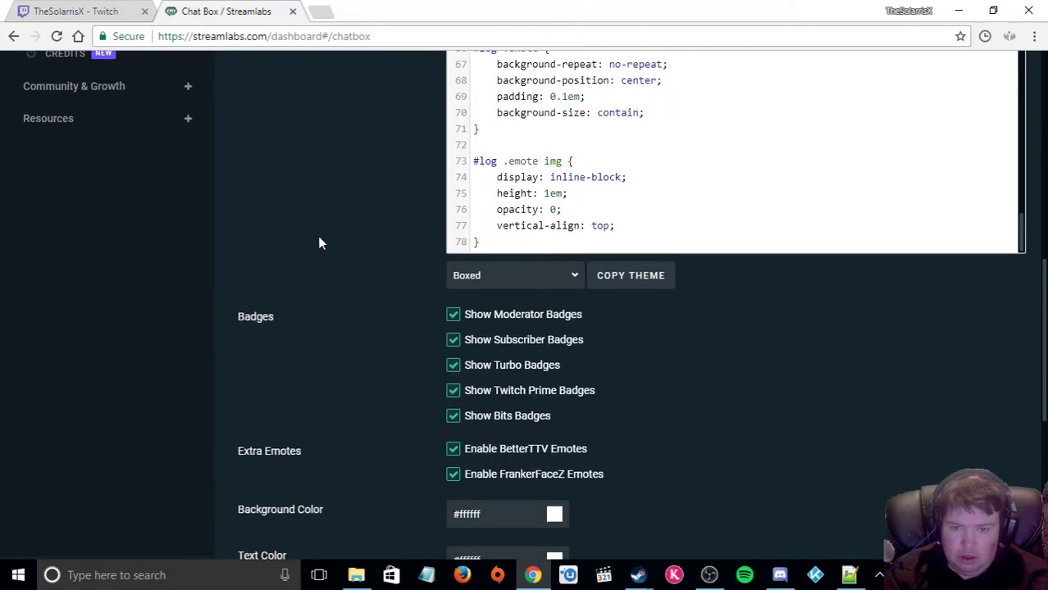
pyautogui.scroll(4, 322, 262)
pyautogui.scroll(2, 620, 452)
pyautogui.scroll(3, 621, 455)
pyautogui.scroll(2, 620, 455)
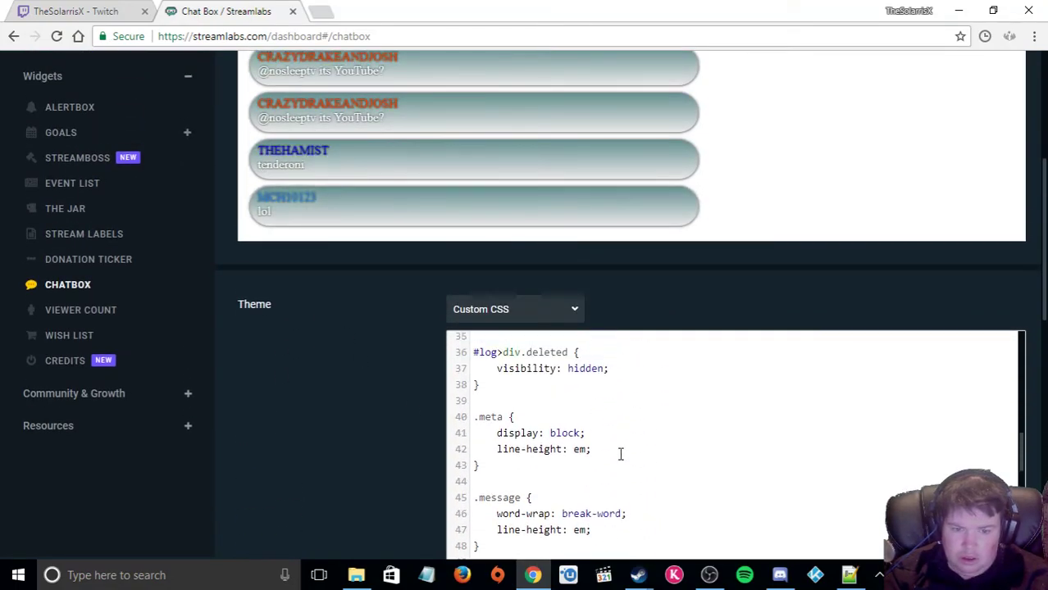
pyautogui.scroll(3, 621, 455)
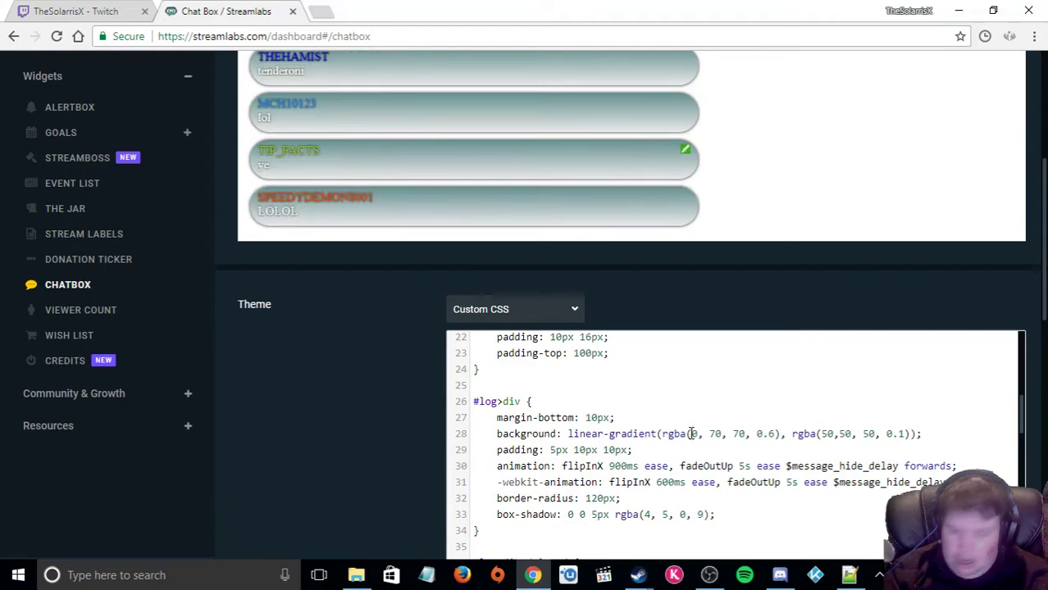
pyautogui.write('3')
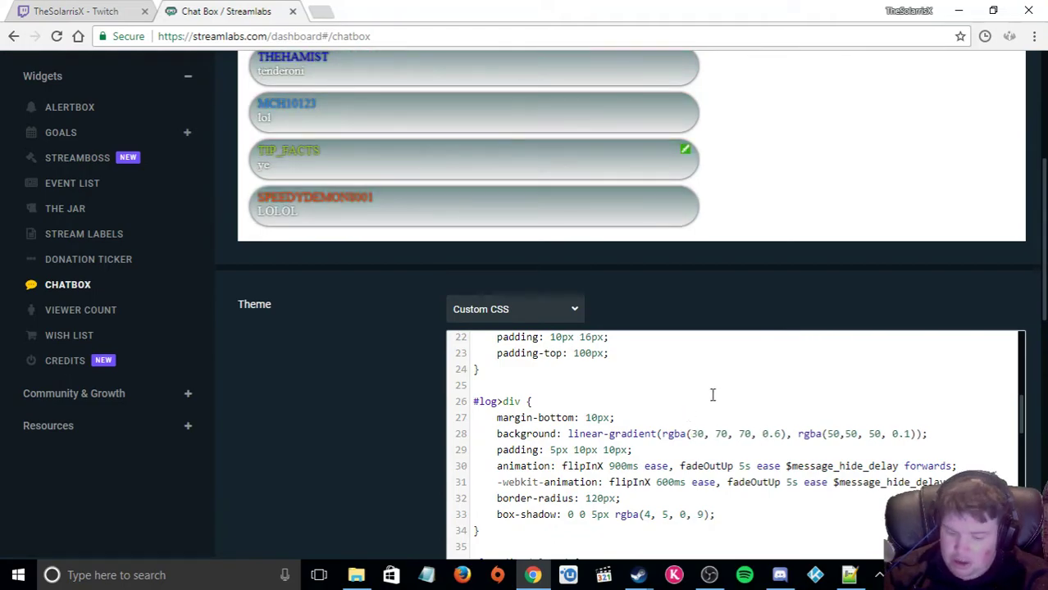
# - Edit line 28's first gradient colour to rgba(0, 0, 70, 0.5), trying alpha 2 along the way
pyautogui.press('BackSpace')
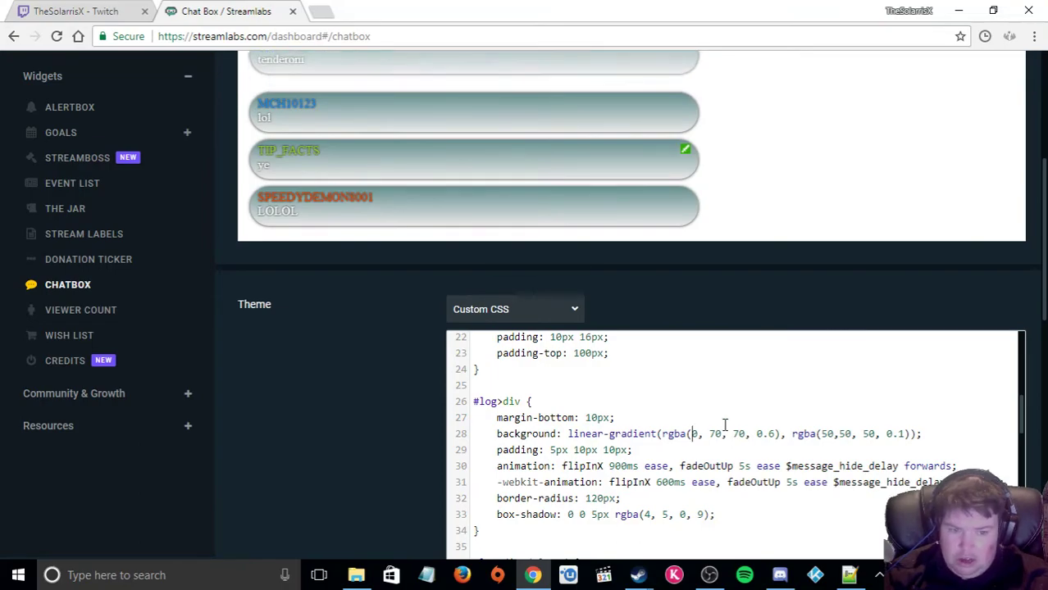
pyautogui.click(738, 434)
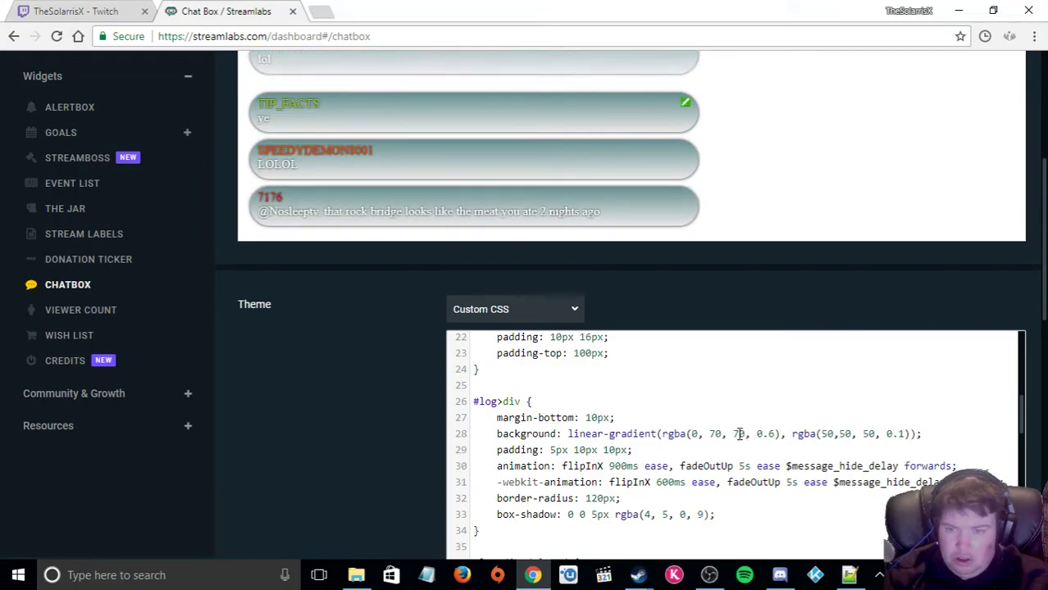
pyautogui.press('BackSpace')
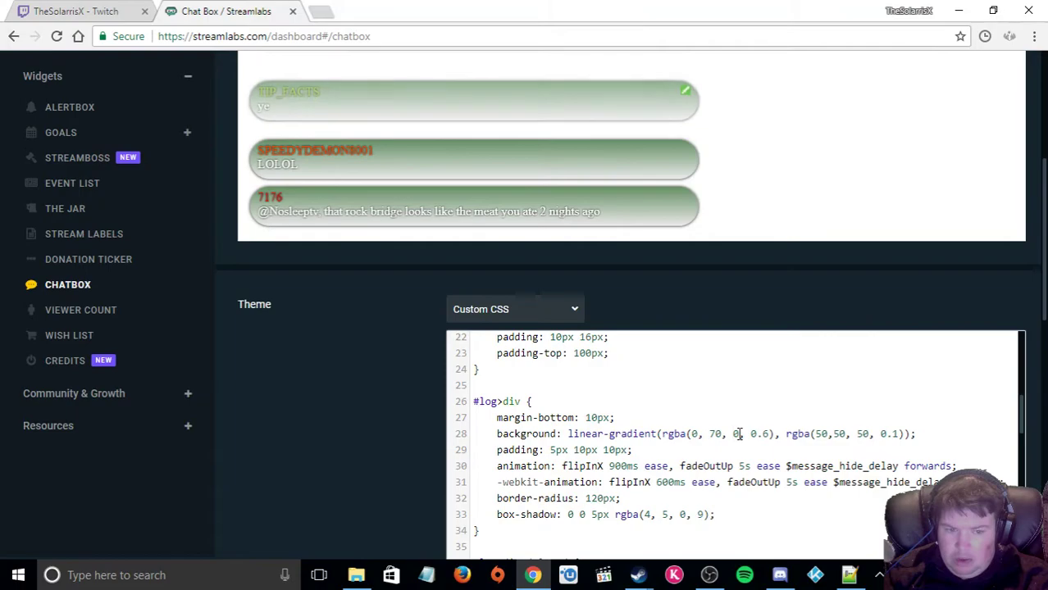
pyautogui.write('7')
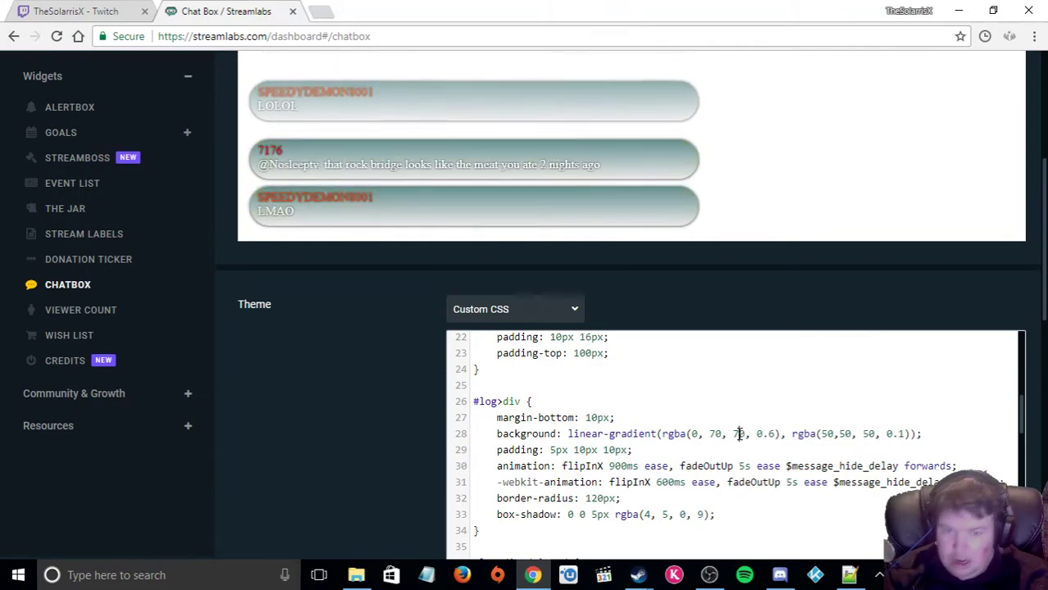
pyautogui.click(715, 435)
pyautogui.press('BackSpace')
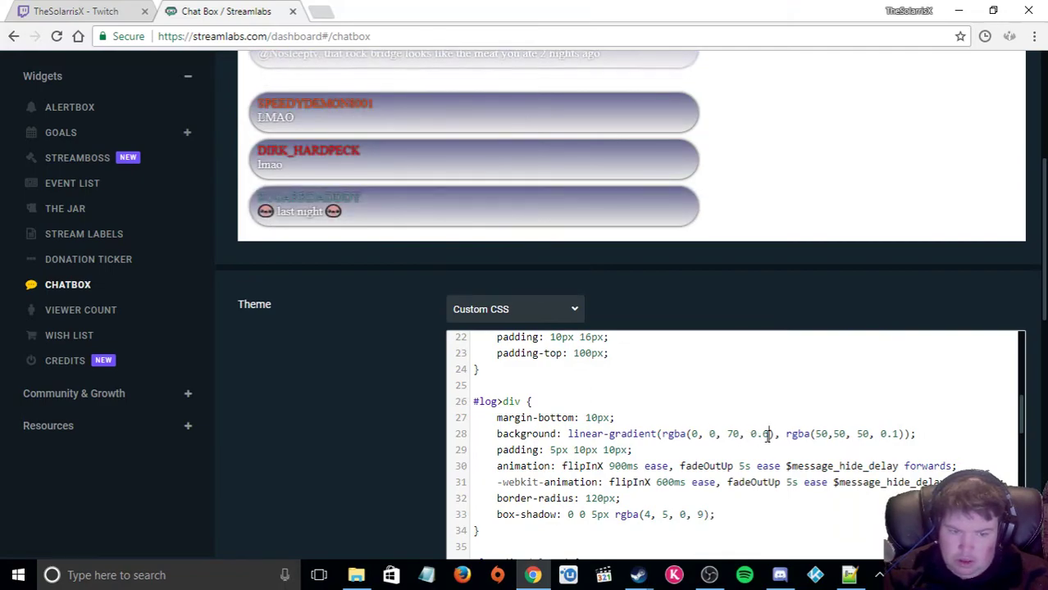
pyautogui.press('BackSpace')
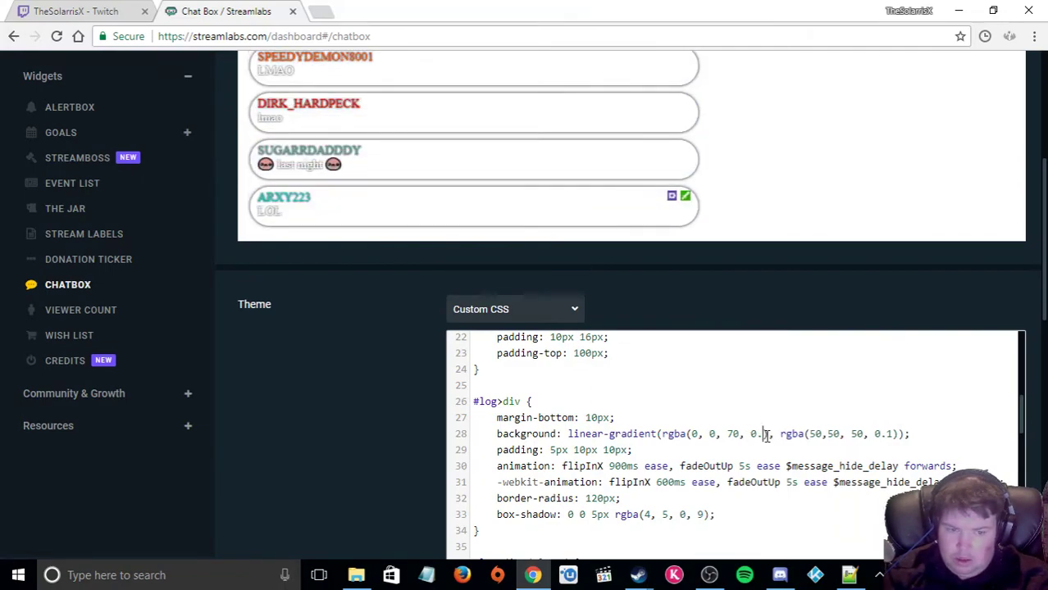
pyautogui.press('BackSpace')
pyautogui.press('BackSpace')
pyautogui.write('7')
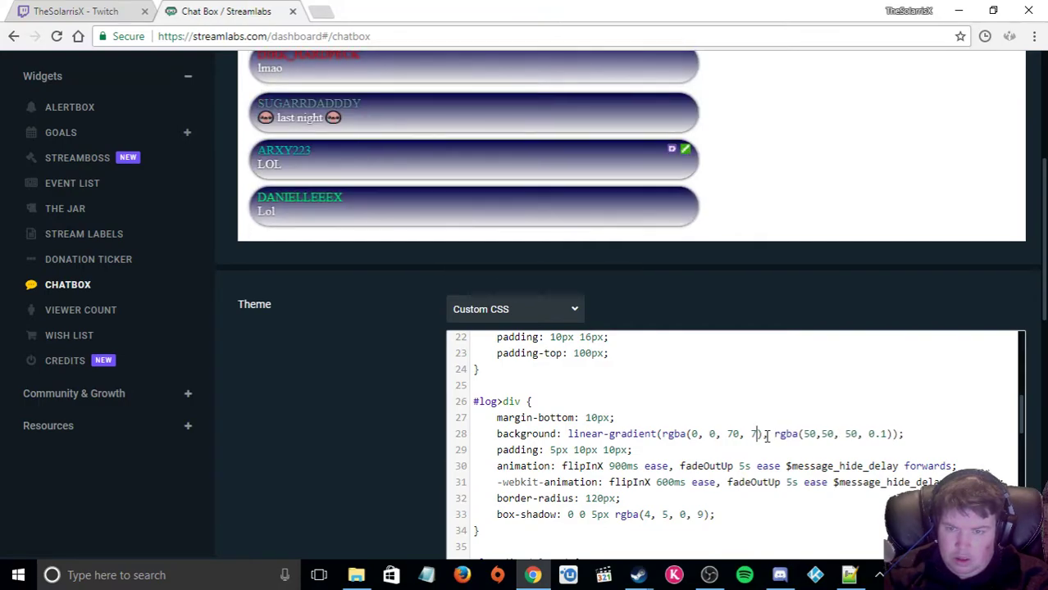
pyautogui.press('BackSpace')
pyautogui.write('6')
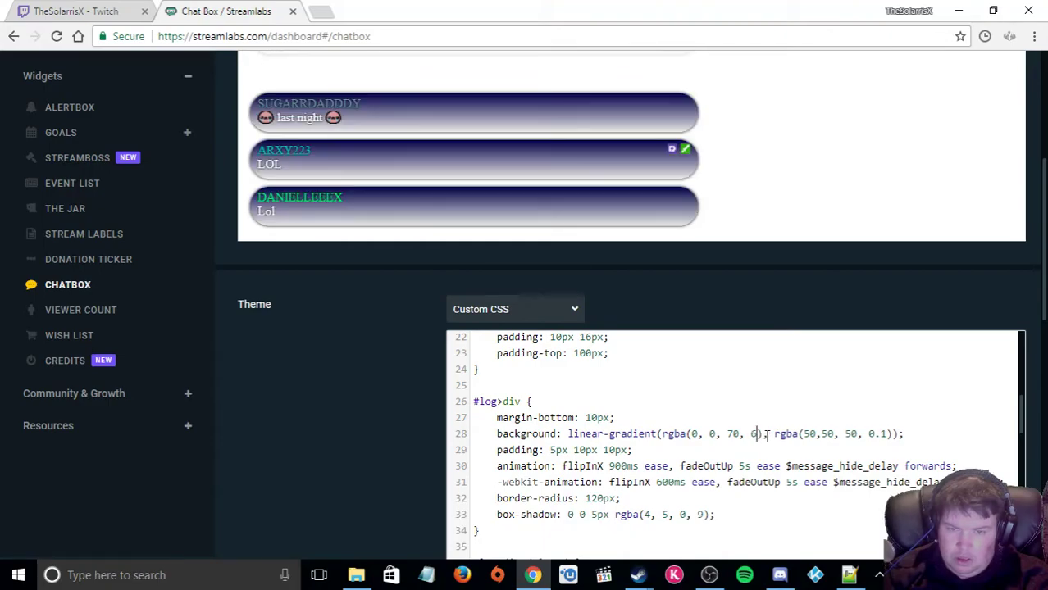
pyautogui.press('BackSpace')
pyautogui.write('45')
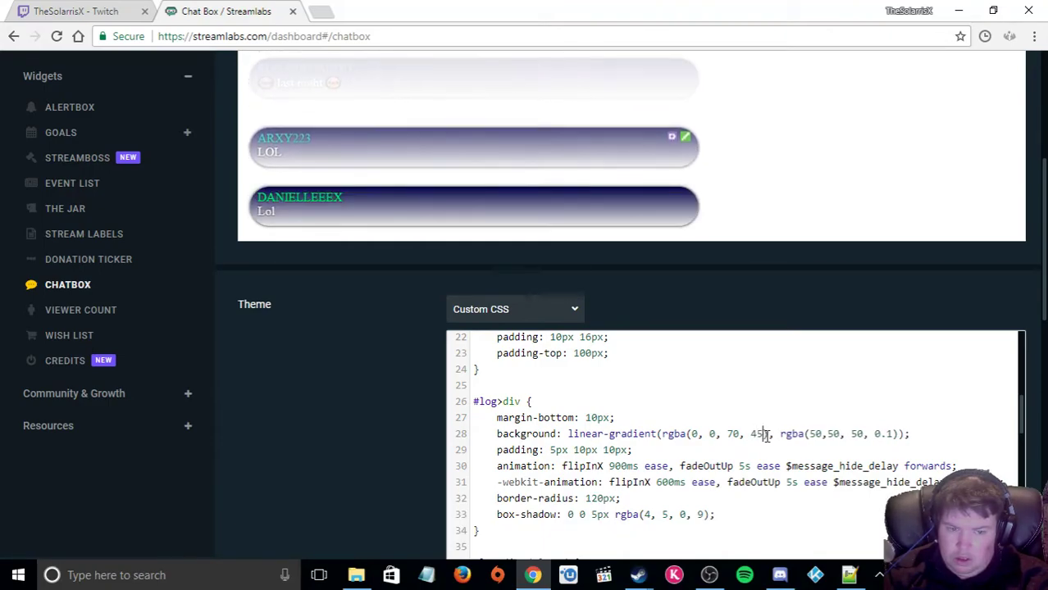
pyautogui.press('BackSpace')
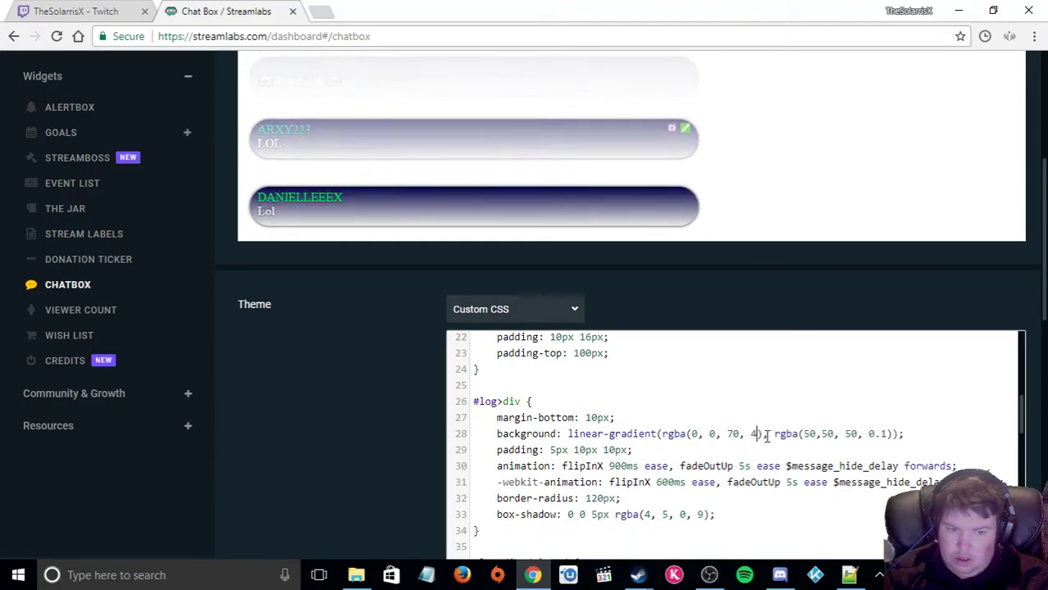
pyautogui.write('2')
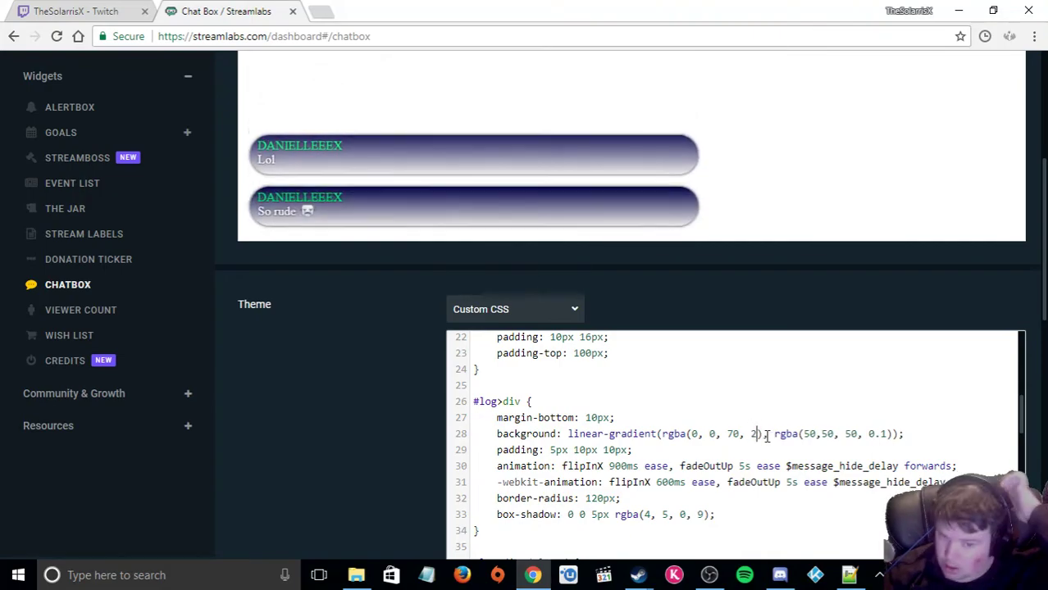
pyautogui.press('BackSpace')
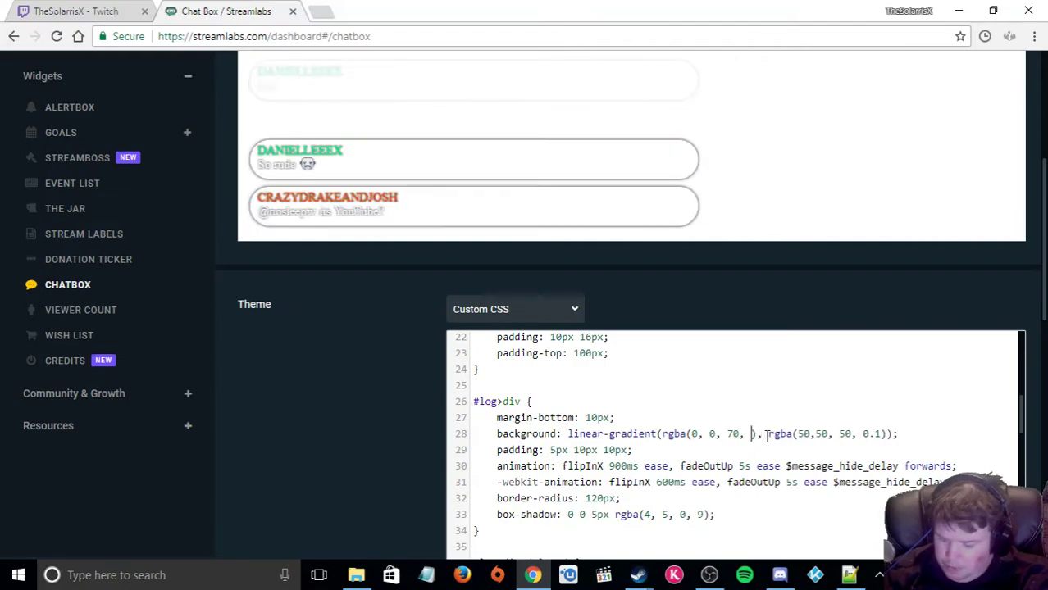
pyautogui.write('0')
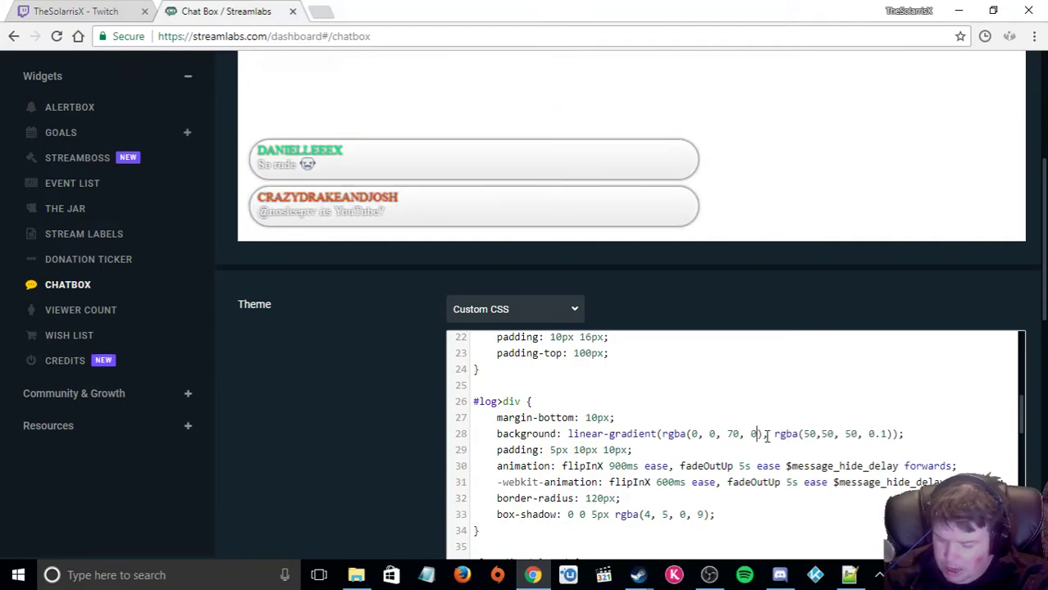
pyautogui.write('.5')
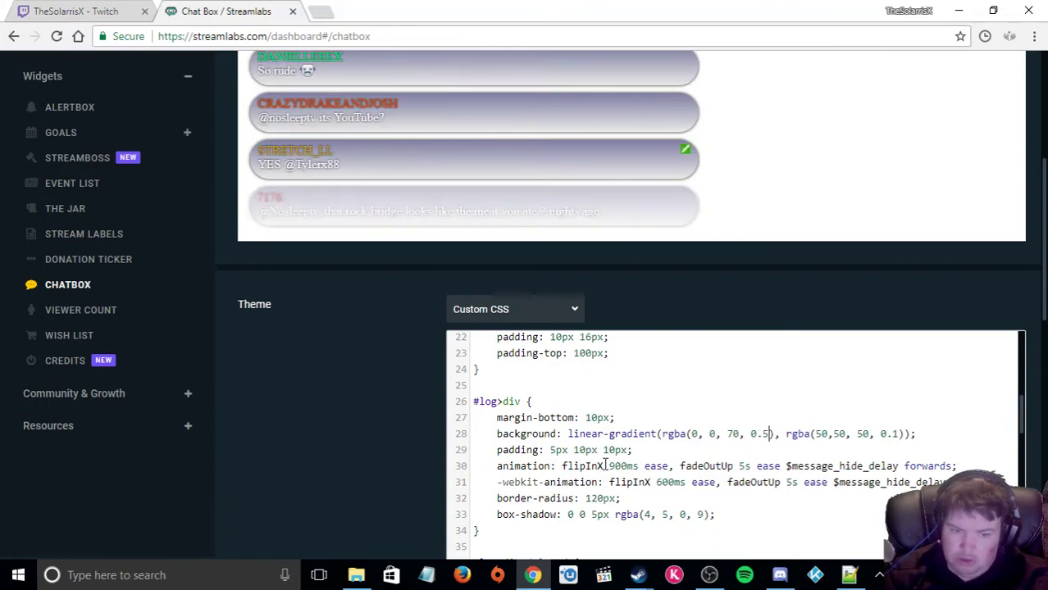
pyautogui.scroll(-5, 604, 475)
# - Clear the CSS editor and paste in the new teal-gradient chat box CSS
pyautogui.hotkey('ctrl', 'a')
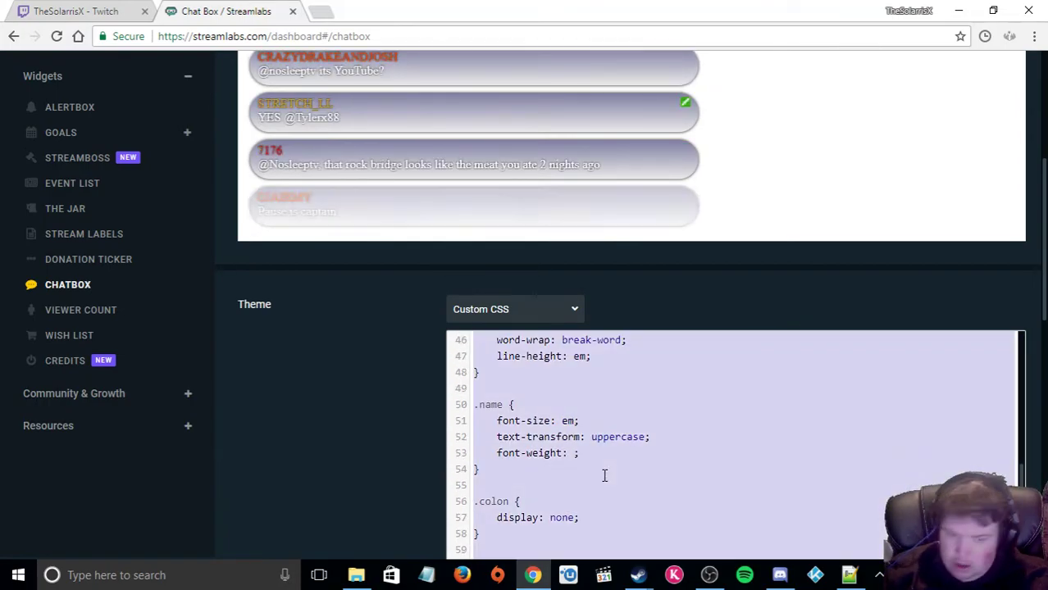
pyautogui.press('BackSpace')
pyautogui.rightClick(619, 483)
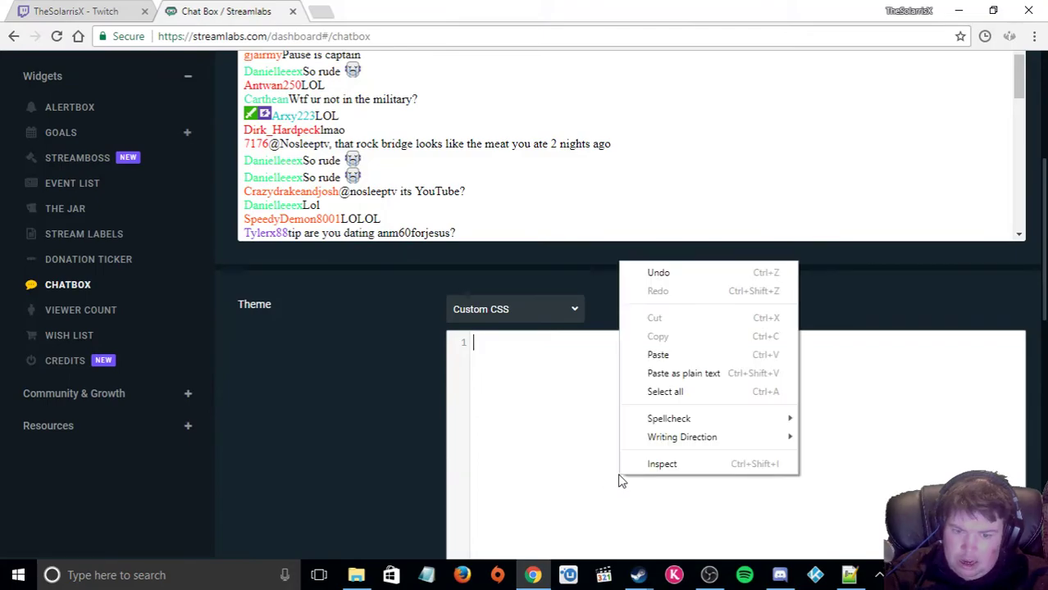
pyautogui.click(658, 353)
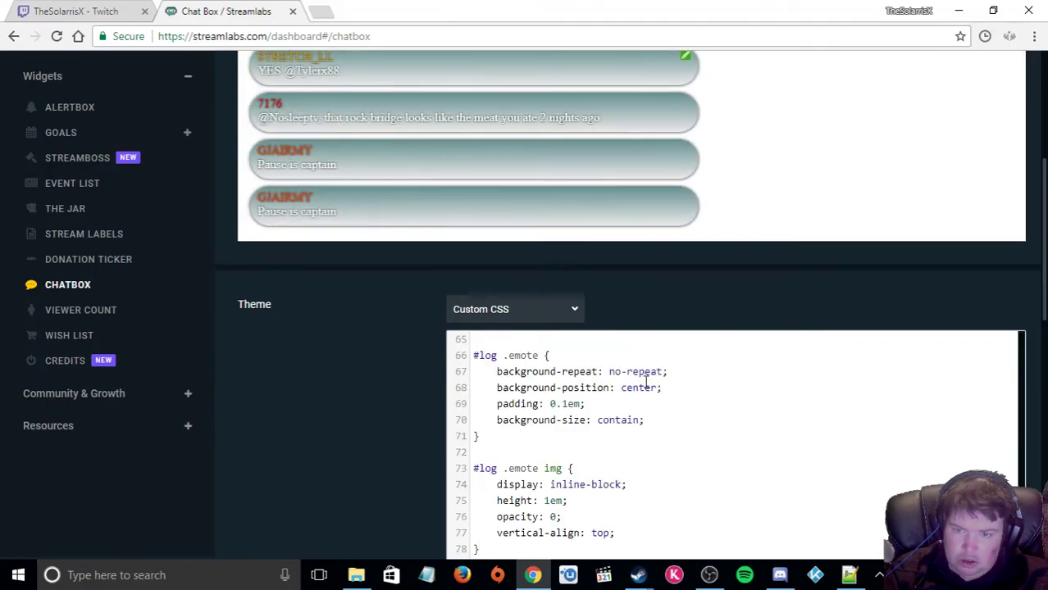
pyautogui.scroll(2, 551, 433)
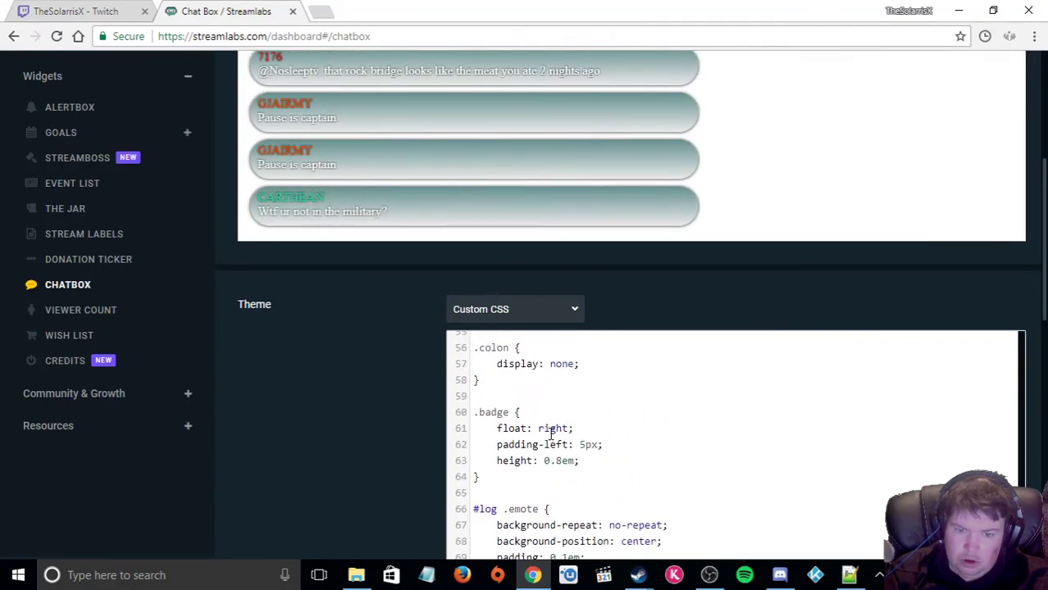
pyautogui.scroll(2, 551, 433)
pyautogui.scroll(2, 550, 433)
pyautogui.scroll(2, 551, 434)
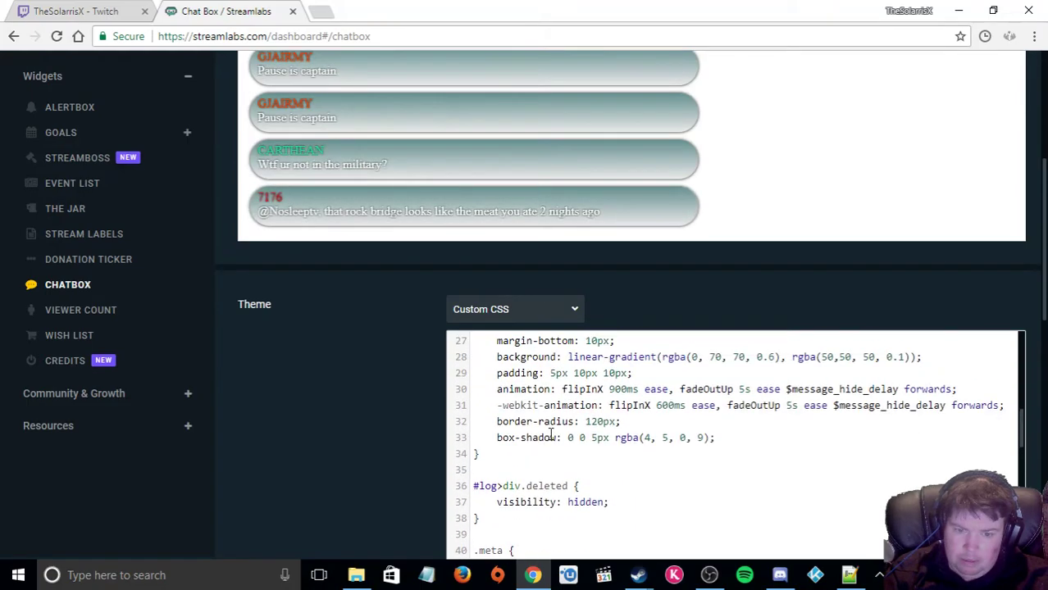
pyautogui.scroll(1, 655, 437)
pyautogui.scroll(1, 656, 437)
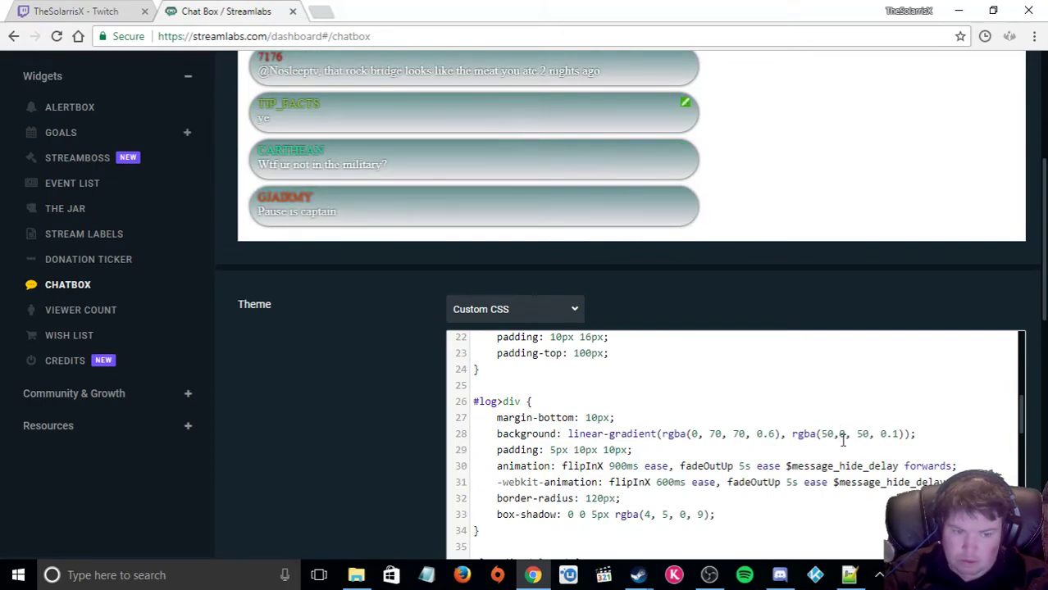
pyautogui.write('5')
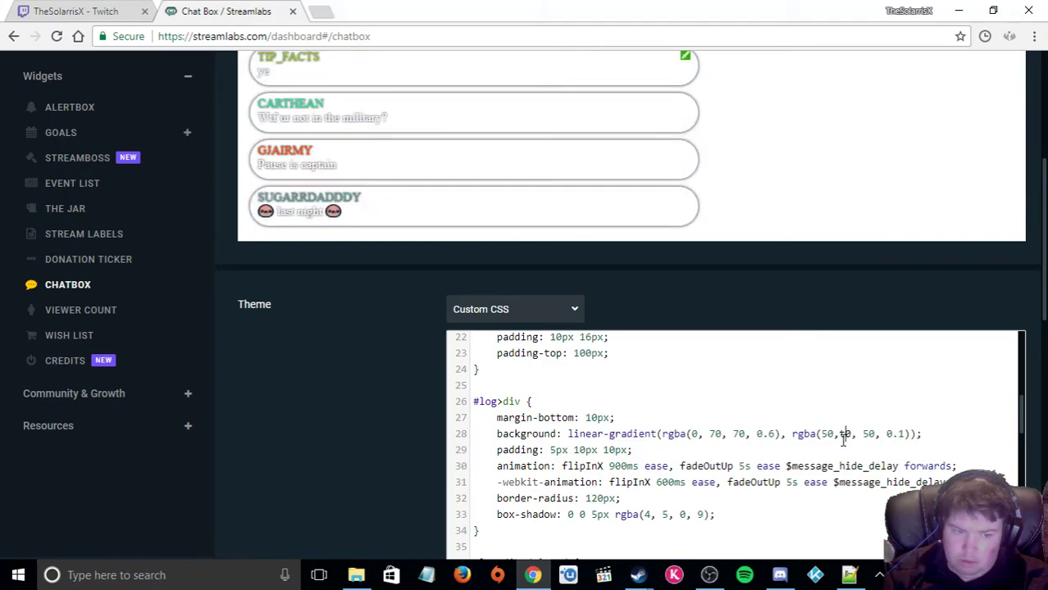
# - Test grey, purple and green tints in line 28's rgba values, then re-paste the teal CSS
pyautogui.press('BackSpace')
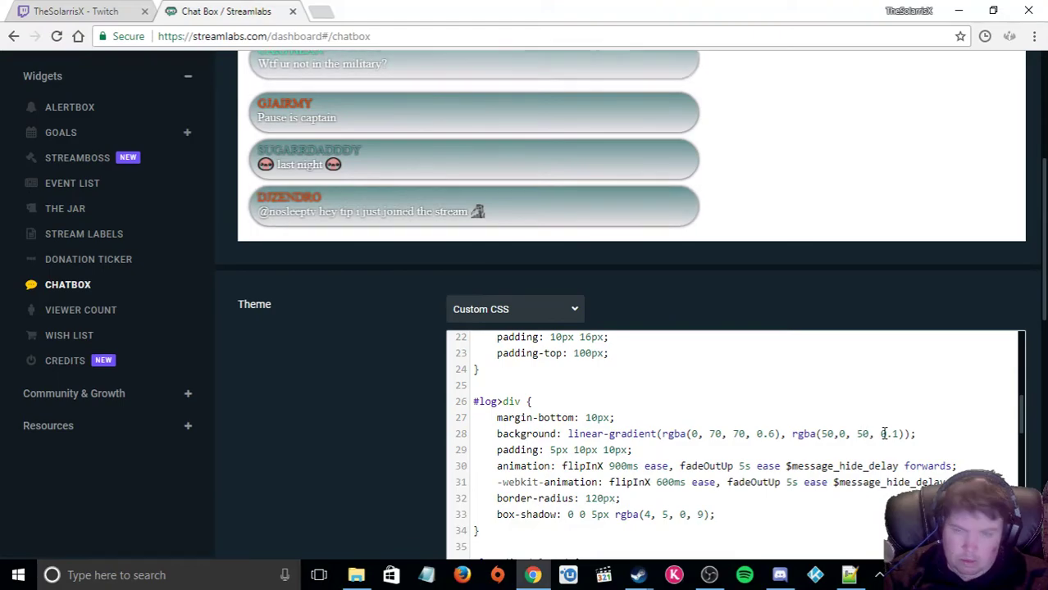
pyautogui.press('BackSpace')
pyautogui.write('5')
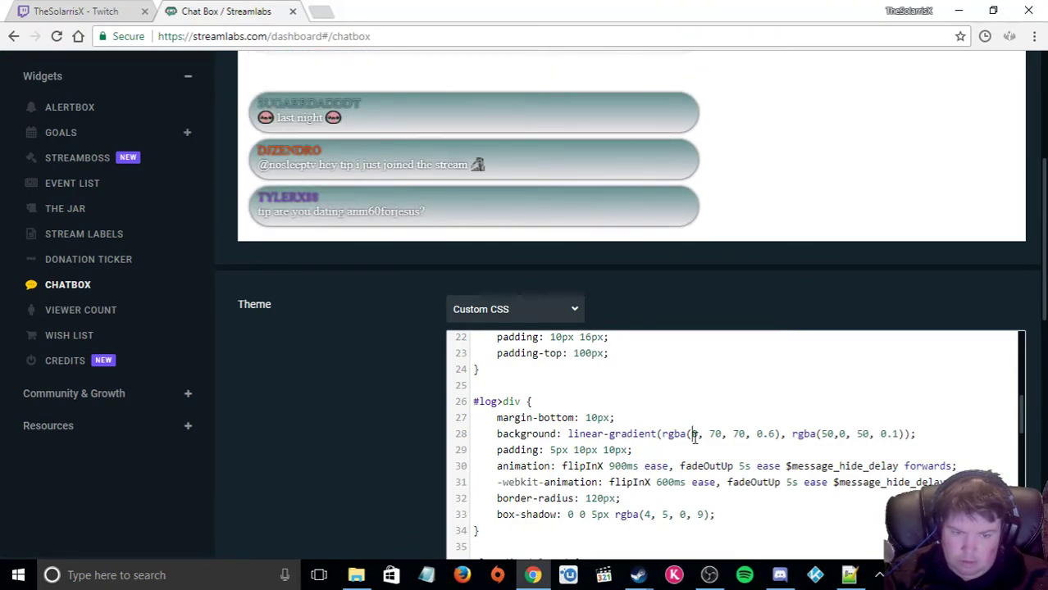
pyautogui.press('BackSpace')
pyautogui.write('70')
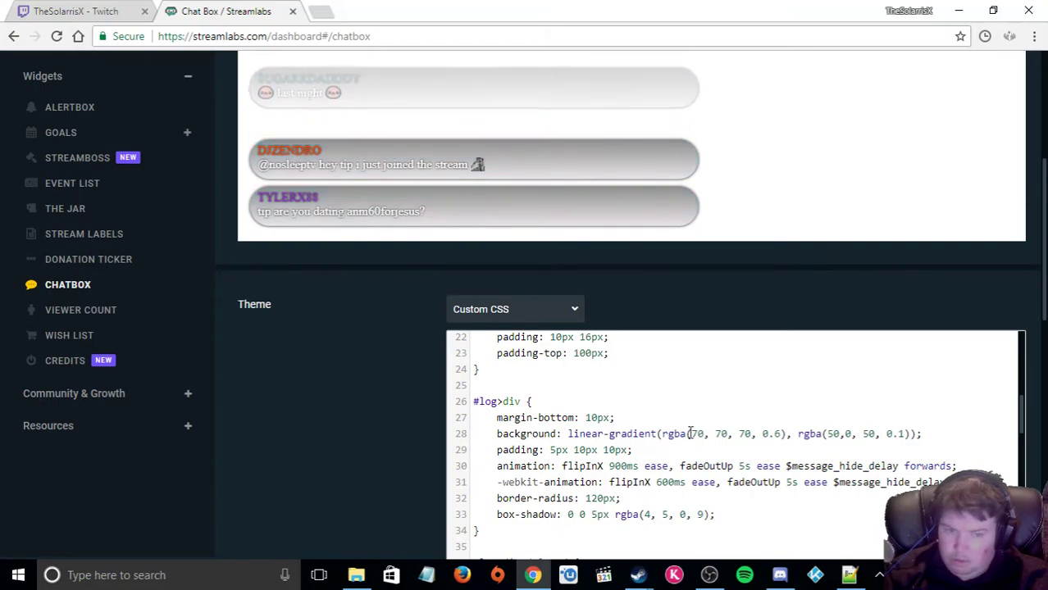
pyautogui.click(721, 434)
pyautogui.press('BackSpace')
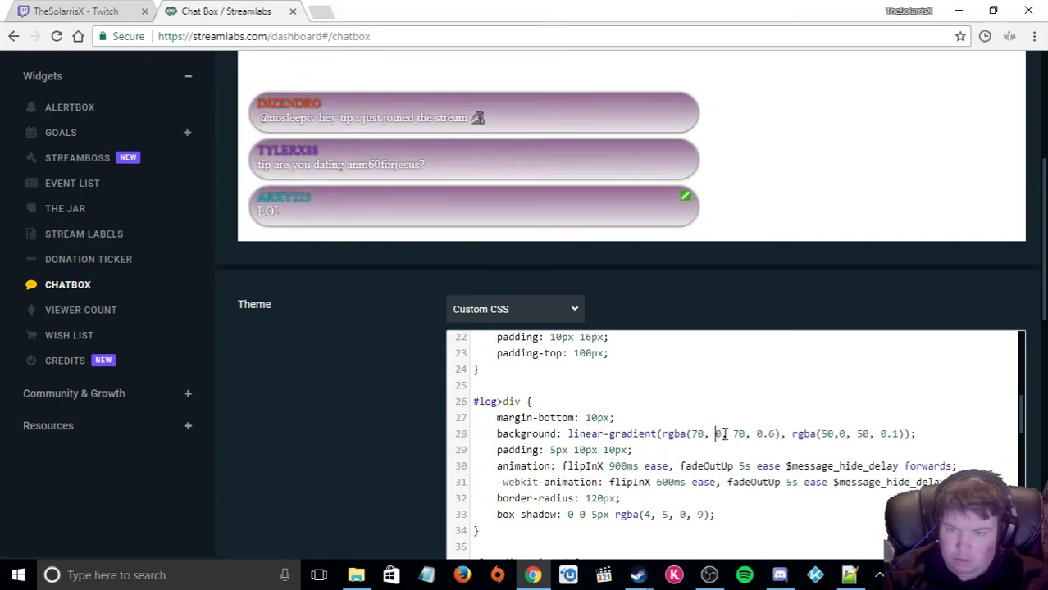
pyautogui.write('7')
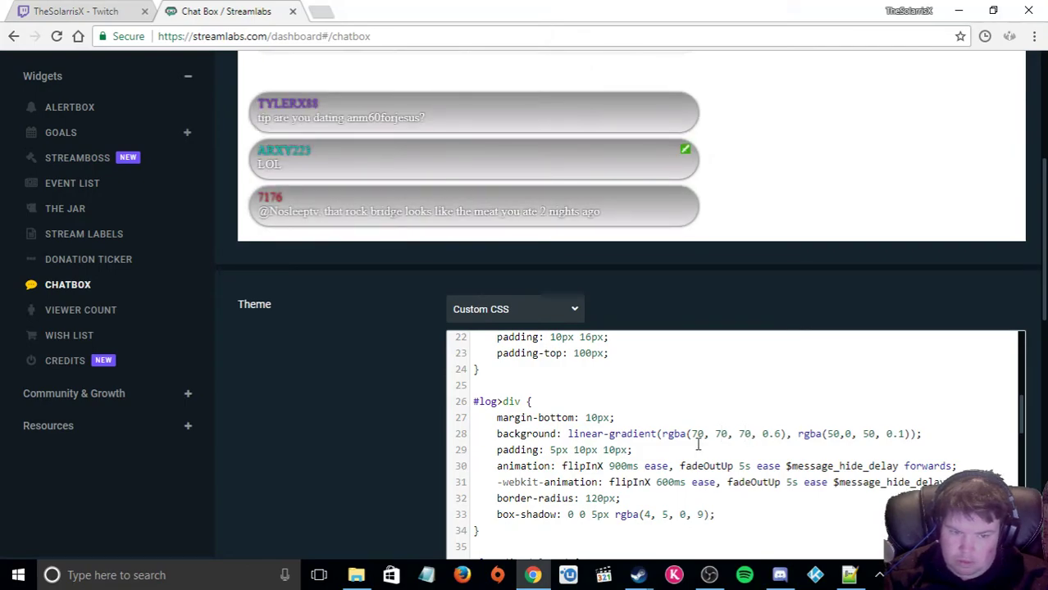
pyautogui.press('Right')
pyautogui.press('Right')
pyautogui.press('Right')
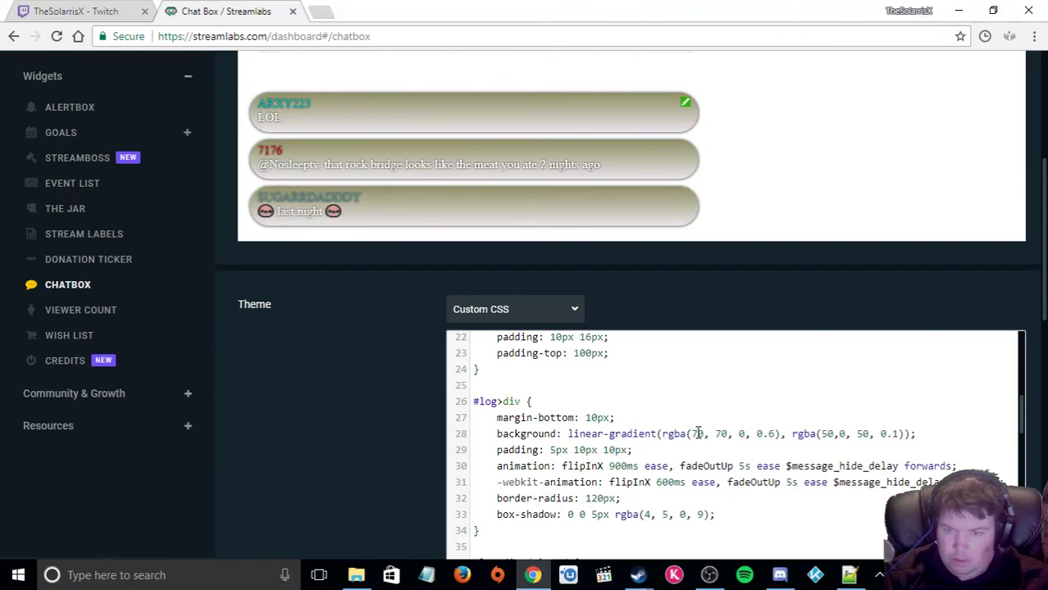
pyautogui.press('BackSpace')
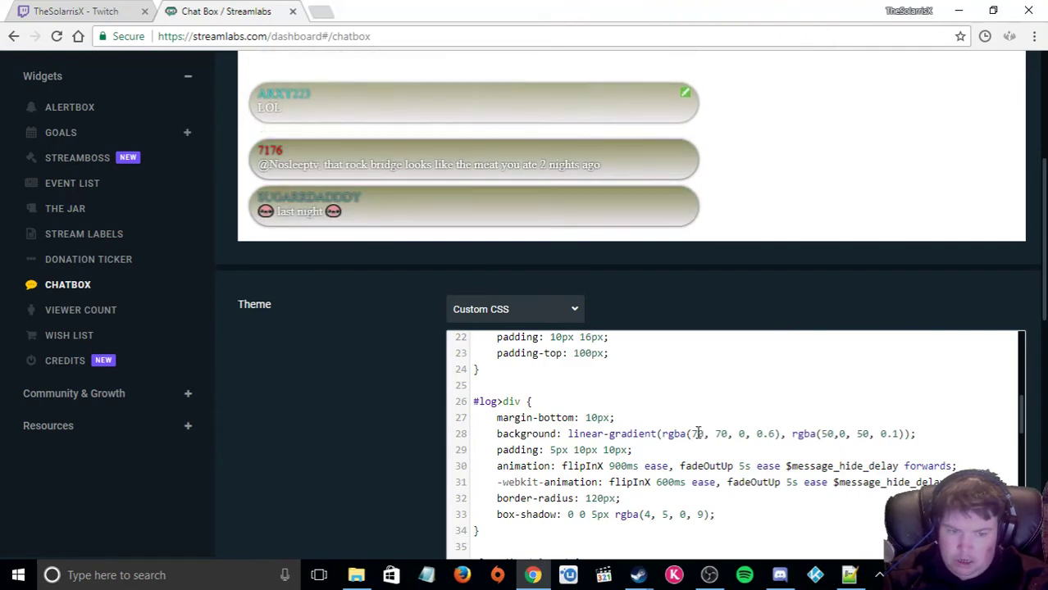
pyautogui.write('70, 7')
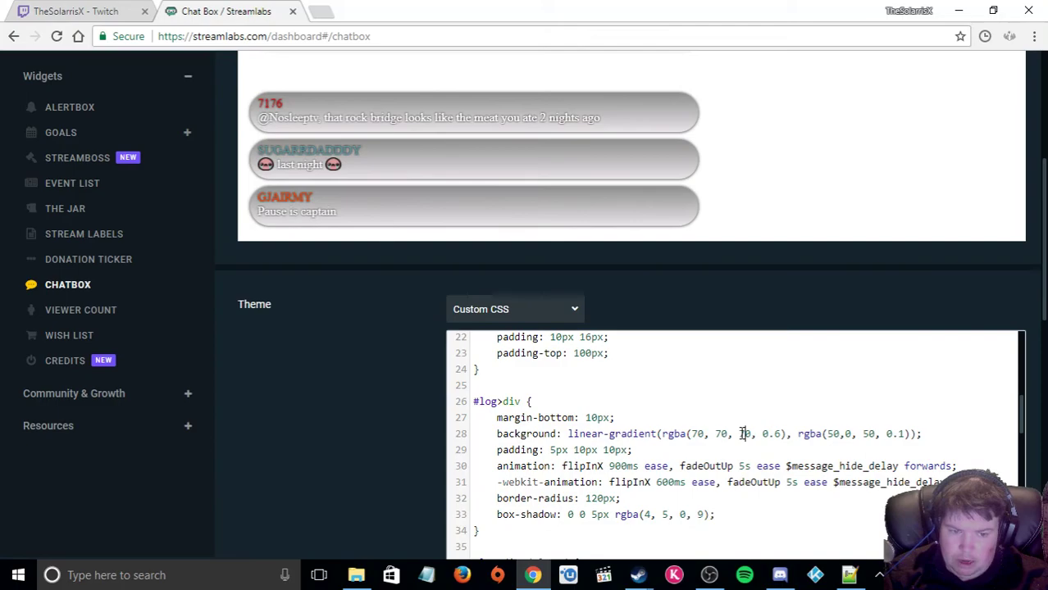
pyautogui.hotkey('ctrl', 'a')
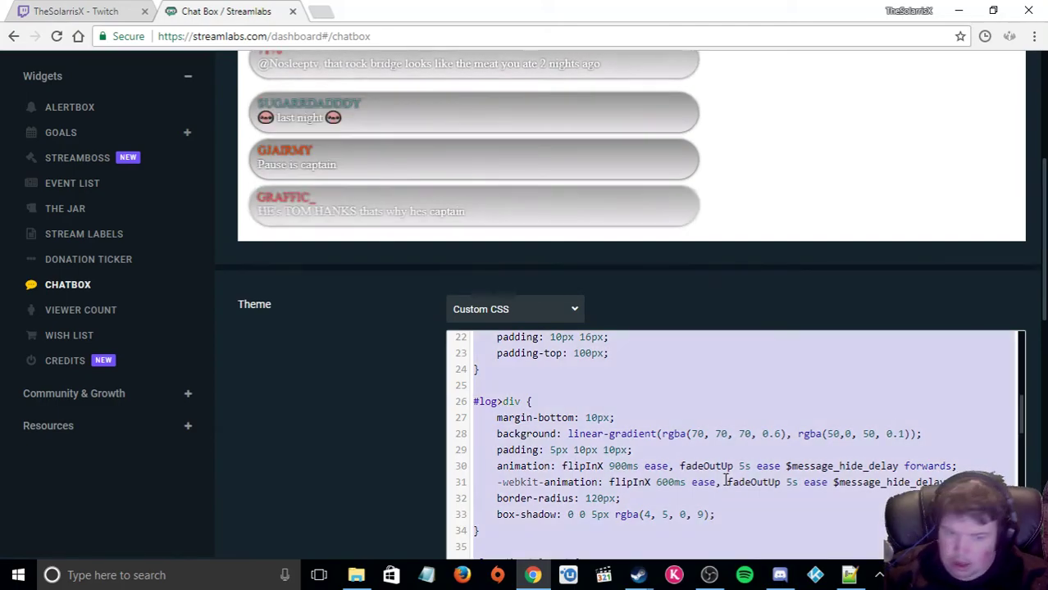
pyautogui.hotkey('ctrl', 'v')
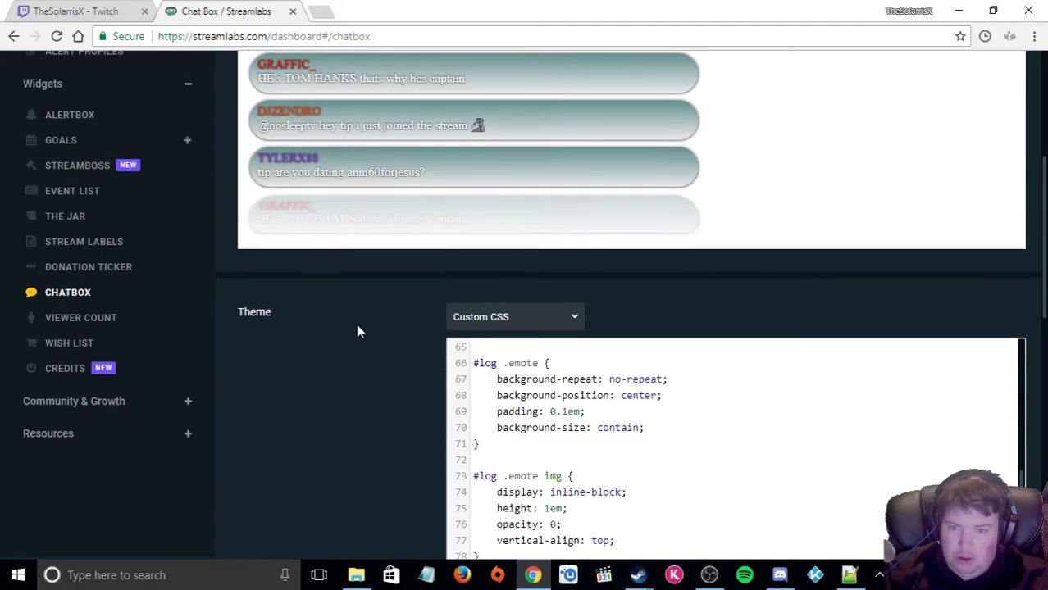
pyautogui.scroll(2, 356, 328)
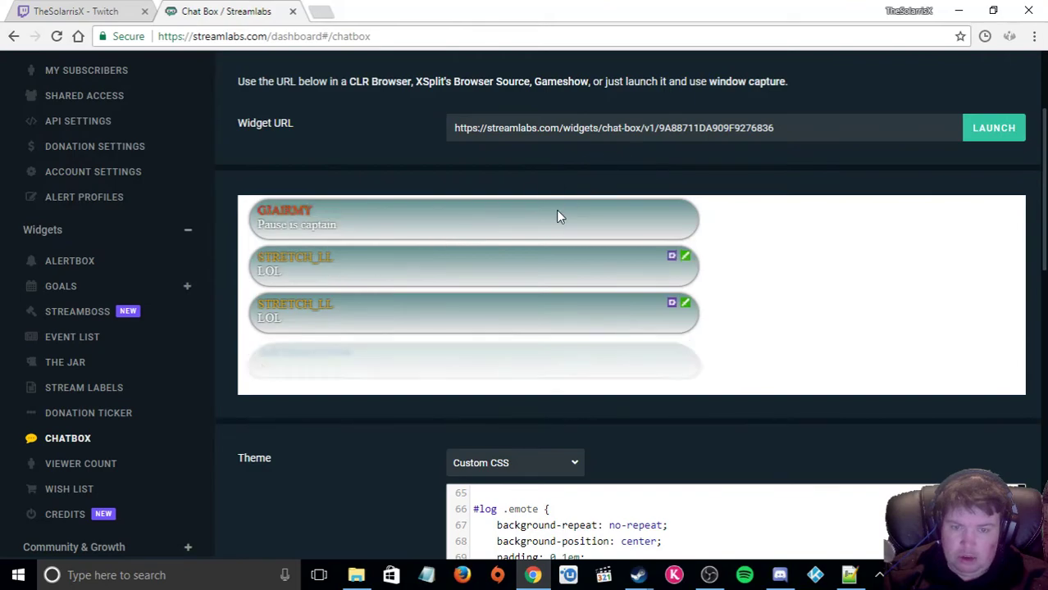
pyautogui.scroll(-3, 312, 423)
pyautogui.scroll(-3, 312, 423)
pyautogui.scroll(-5, 320, 423)
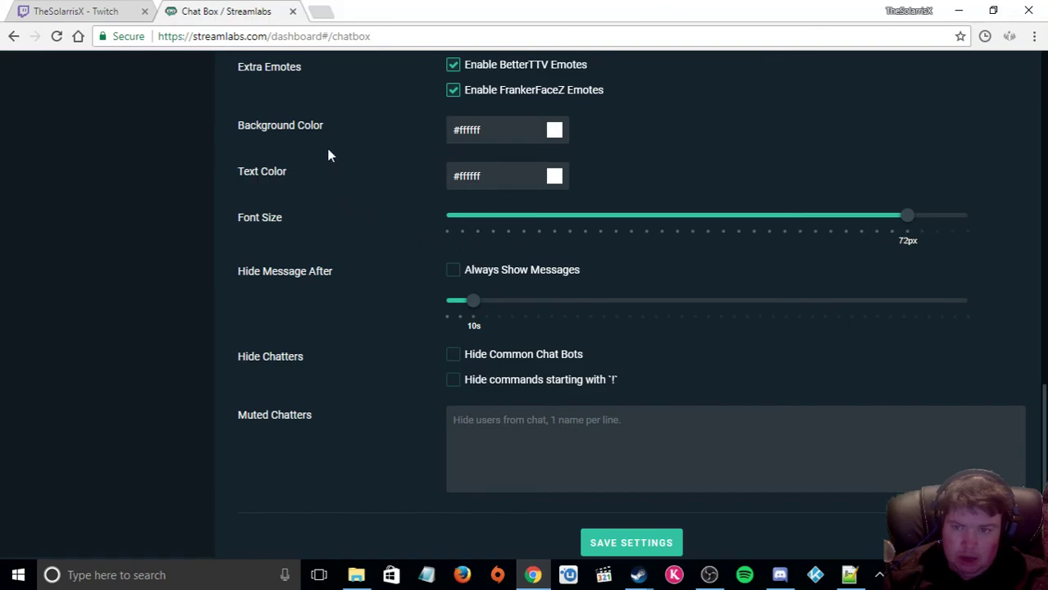
# - Save the chat box settings with the 72px font size, then bring OBS Studio to the front
pyautogui.click(648, 545)
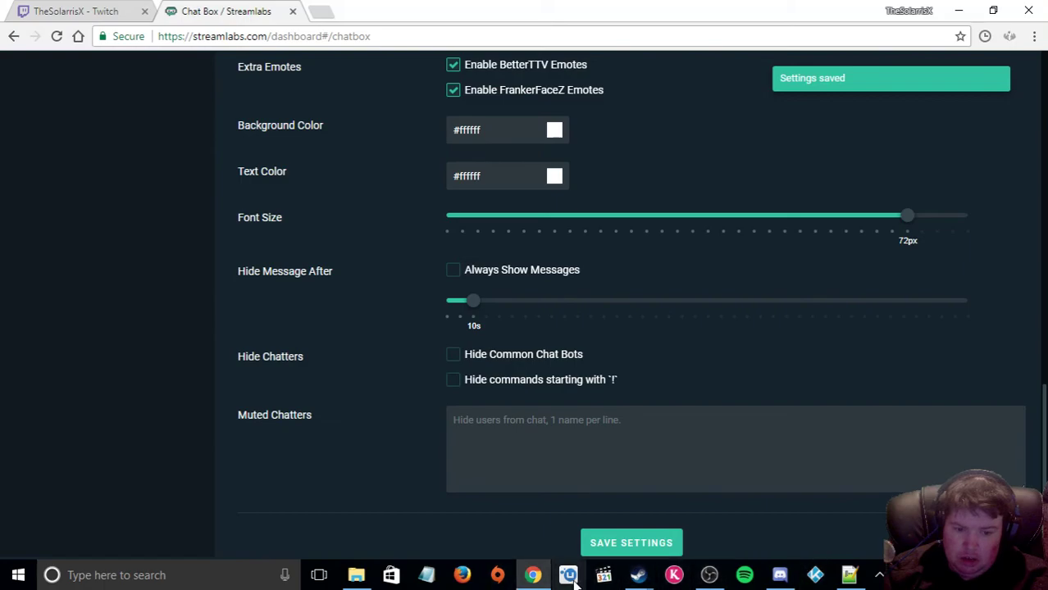
pyautogui.click(709, 576)
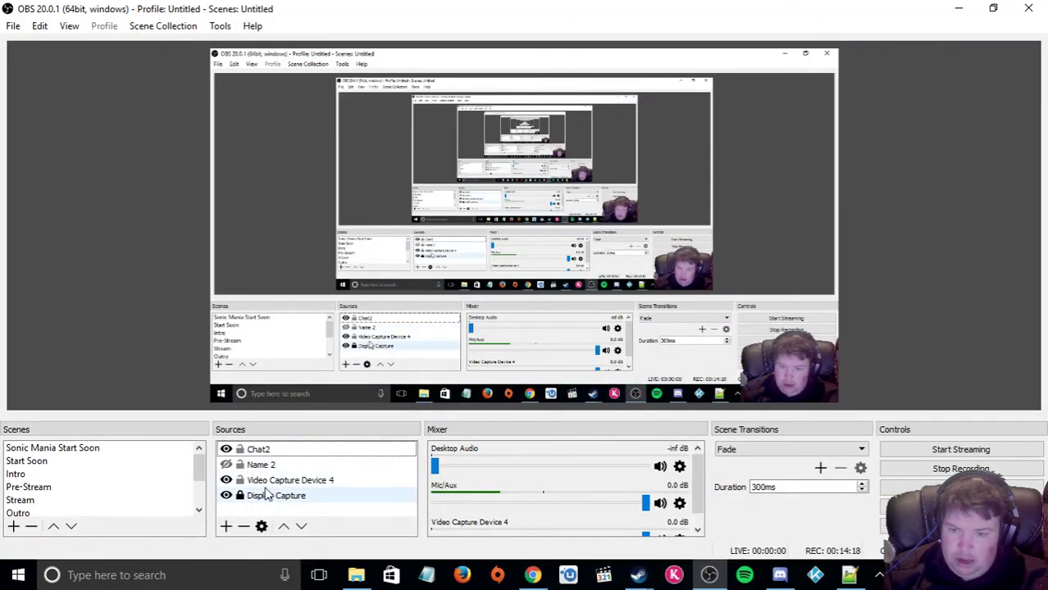
pyautogui.scroll(-2, 72, 495)
pyautogui.scroll(2, 69, 485)
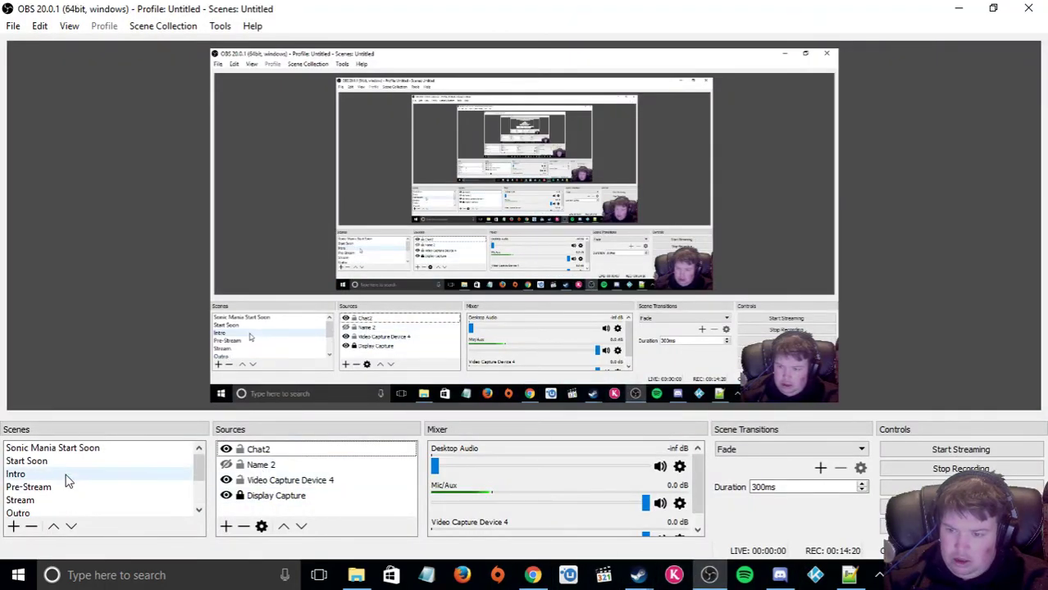